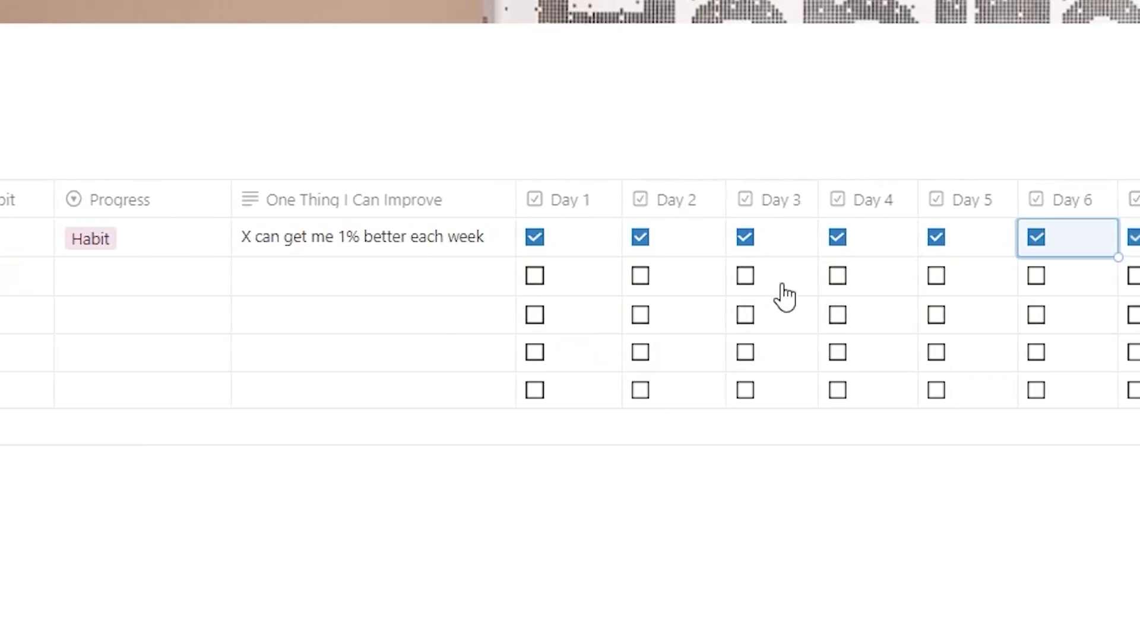
Uncheck Day 3 on the Habit row and create a new Atomic Habits page from the Good Habit template.
left_click(770, 237)
left_click(862, 237)
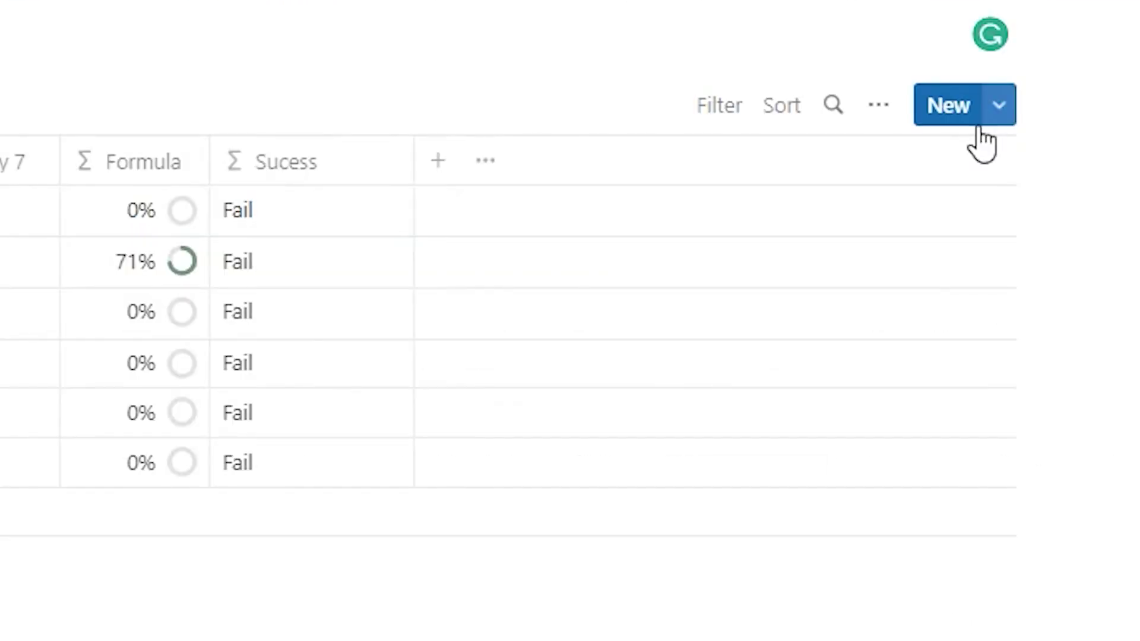
left_click(1001, 107)
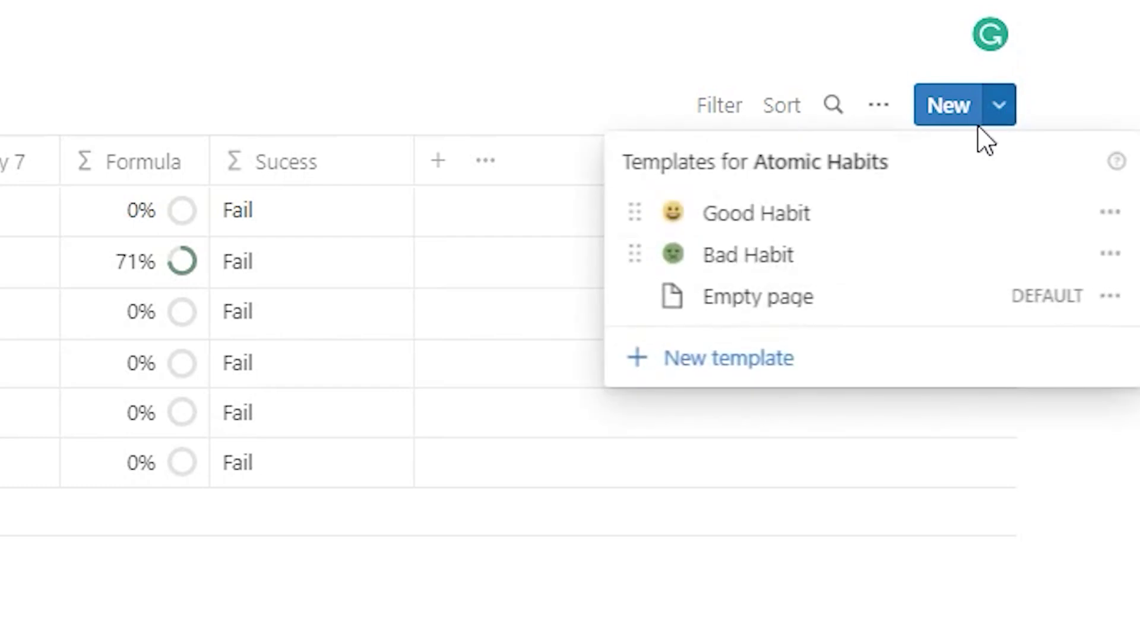
left_click(808, 220)
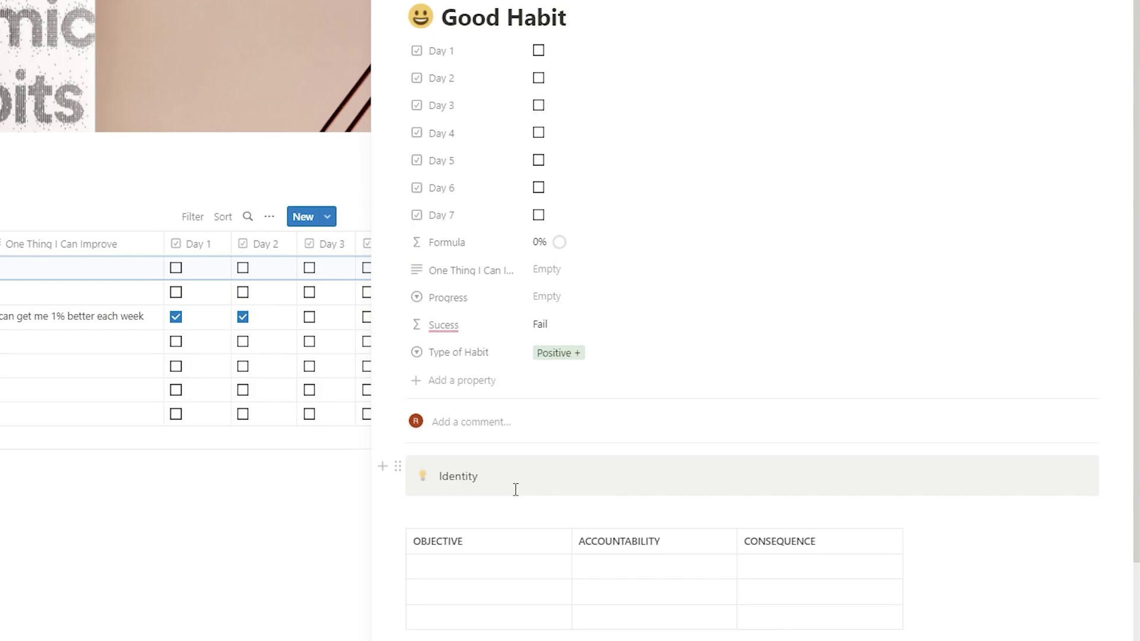
scroll(516, 490, "down", 3)
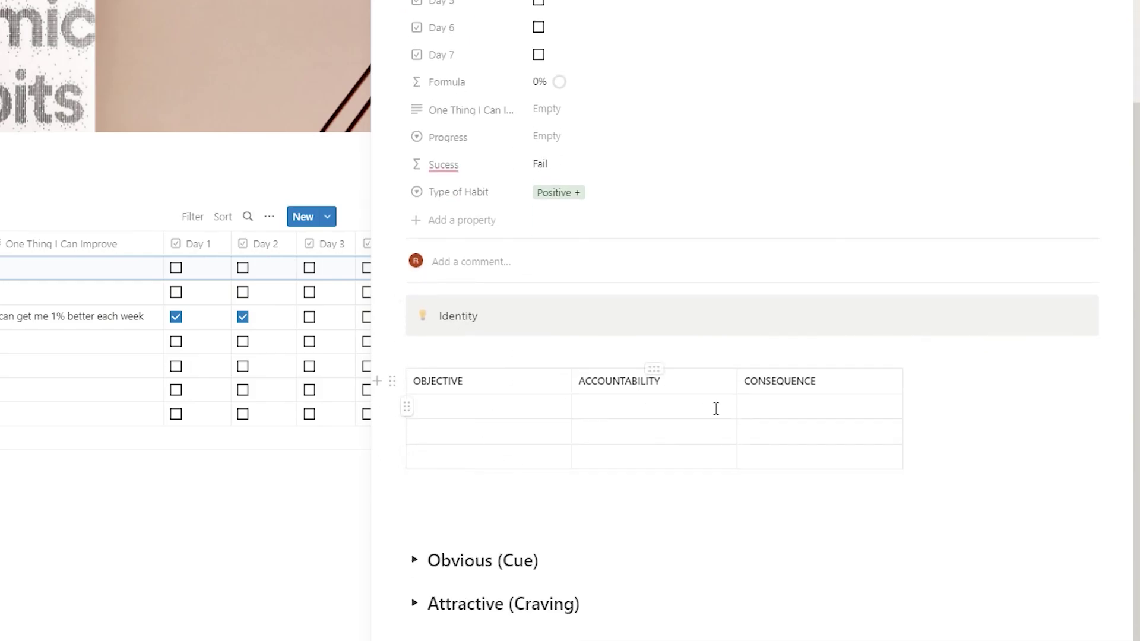
scroll(717, 409, "down", 1)
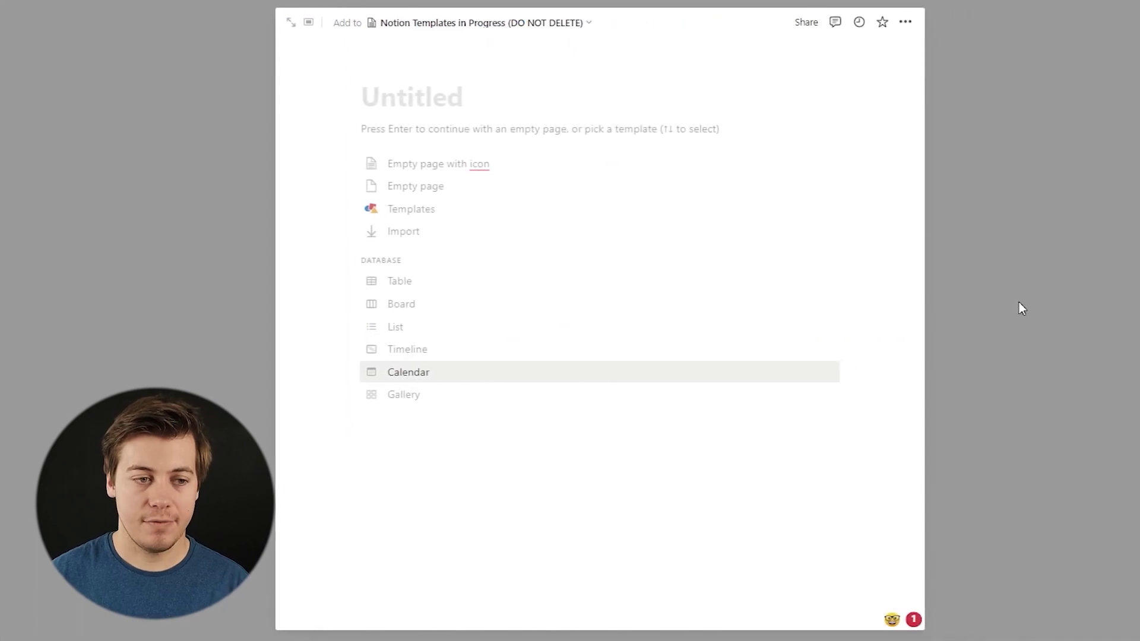
Title the page 'Atomic Habits' and make it a new empty table database.
type("Atomi")
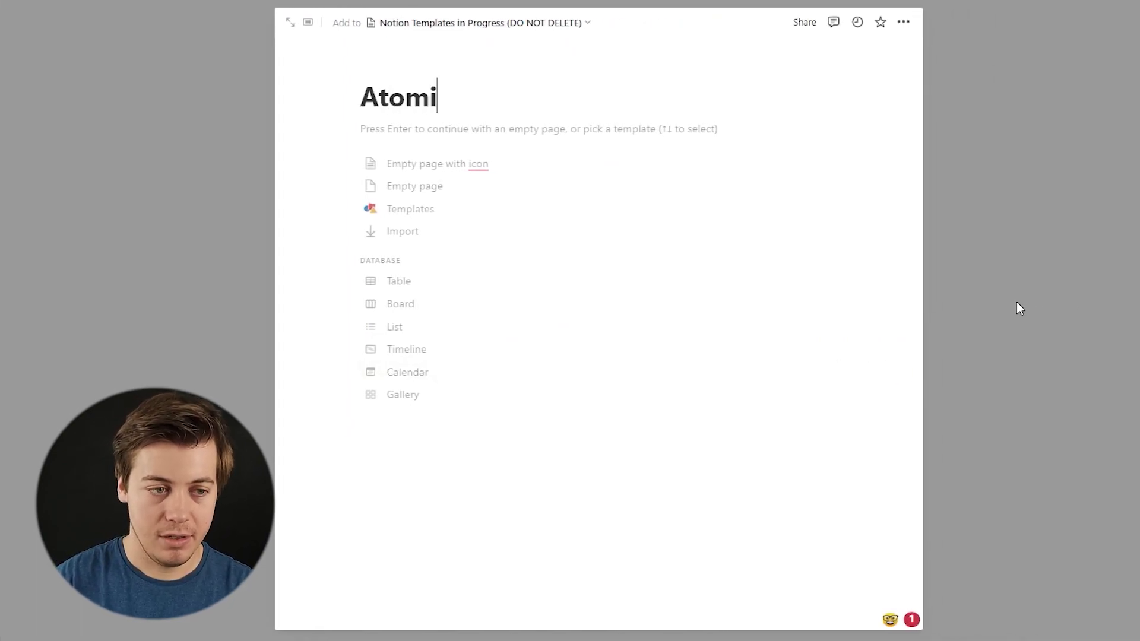
type("c Habits")
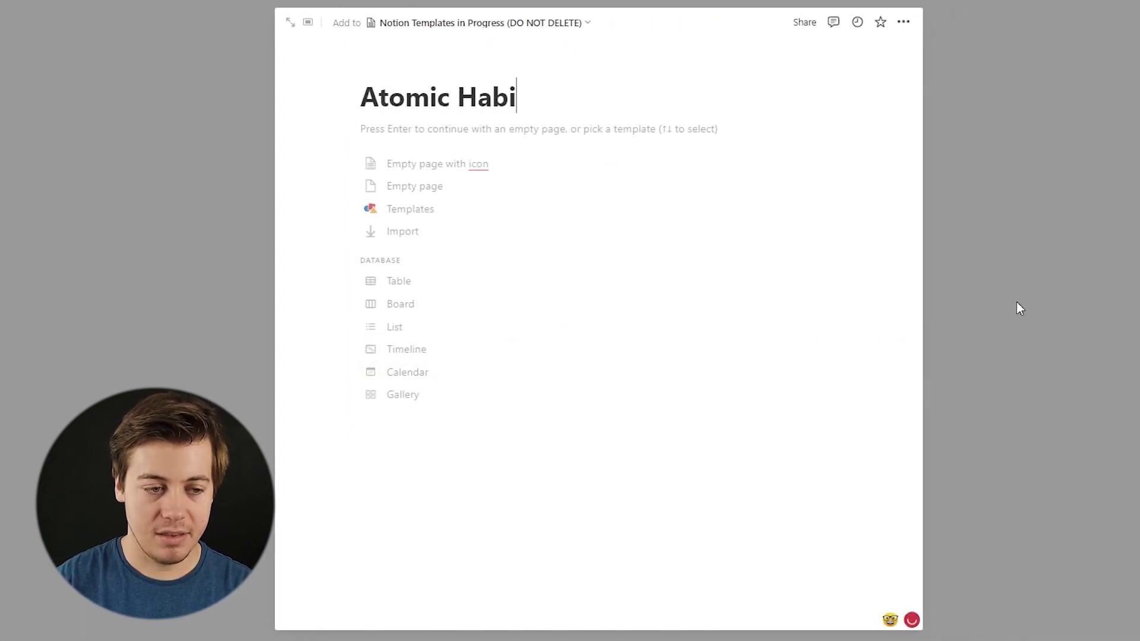
left_click(413, 283)
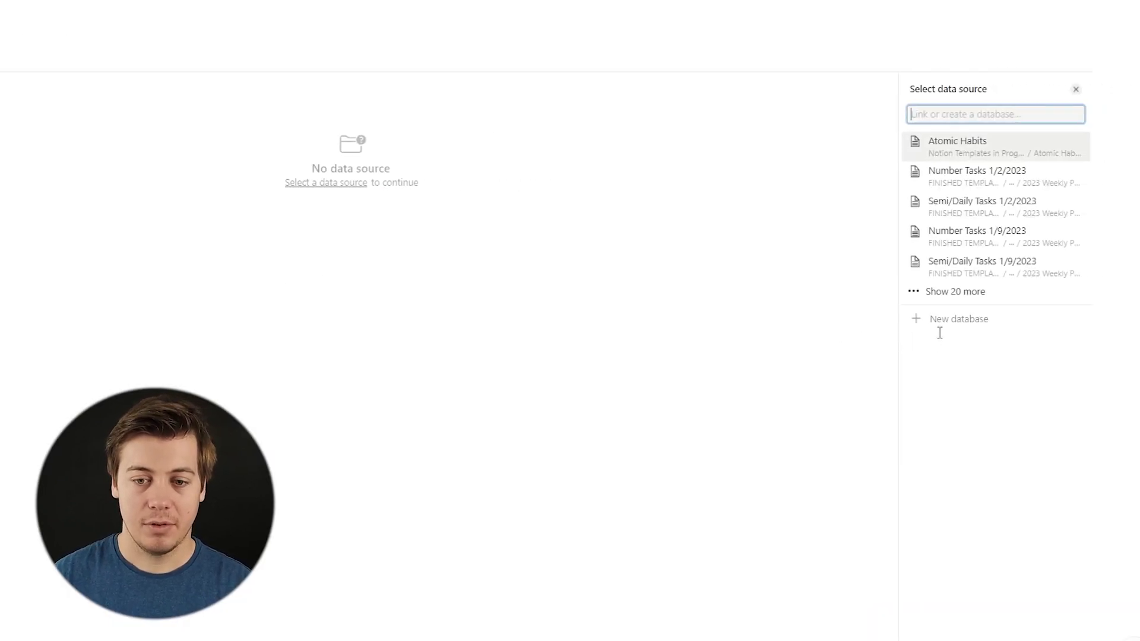
left_click(940, 327)
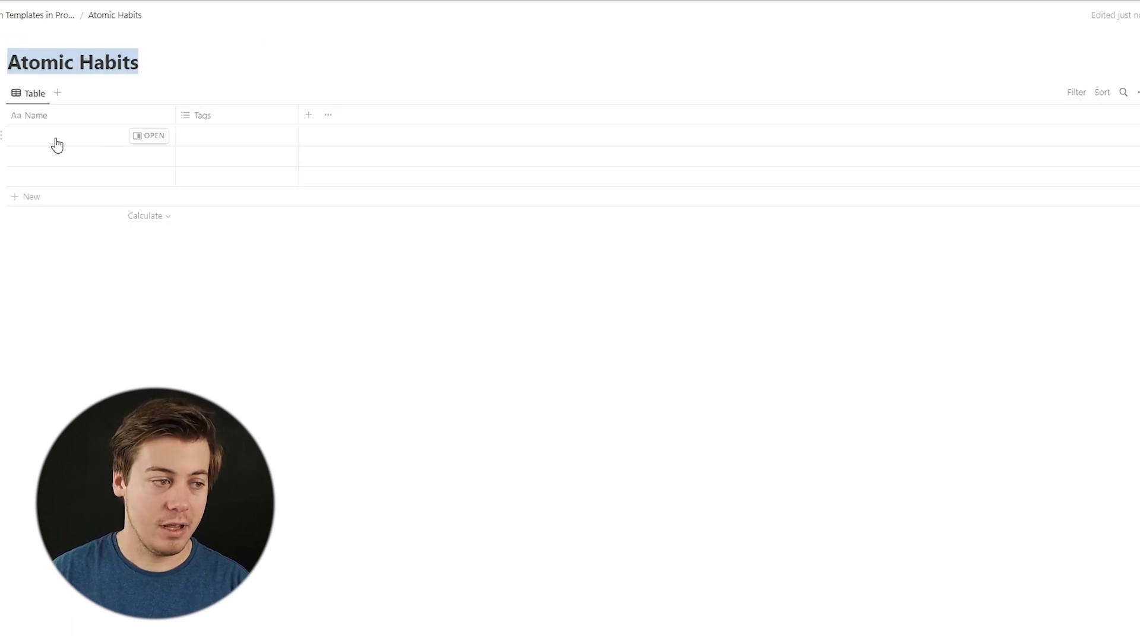
Delete the Tags column and add a Type of Habit select column.
left_click(275, 125)
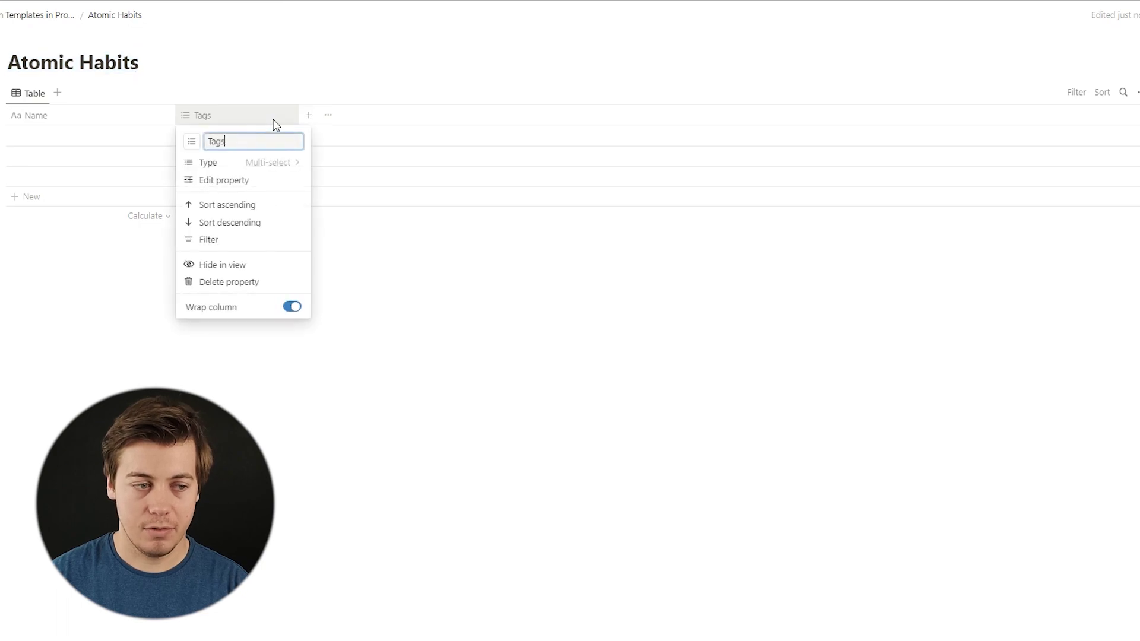
left_click(216, 284)
left_click(594, 334)
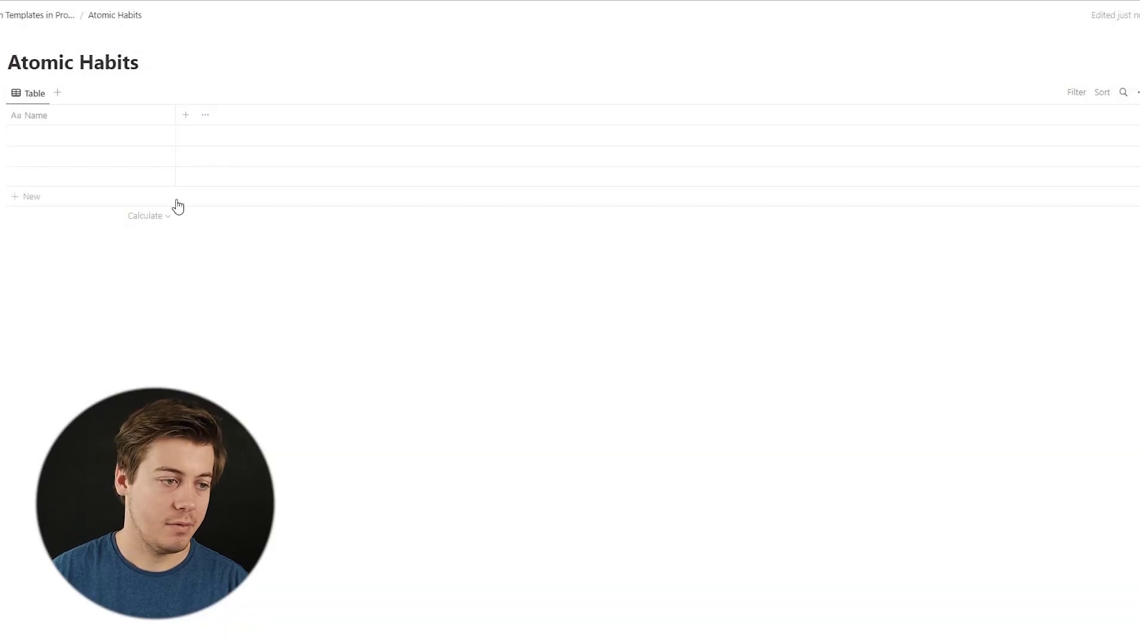
left_click(185, 115)
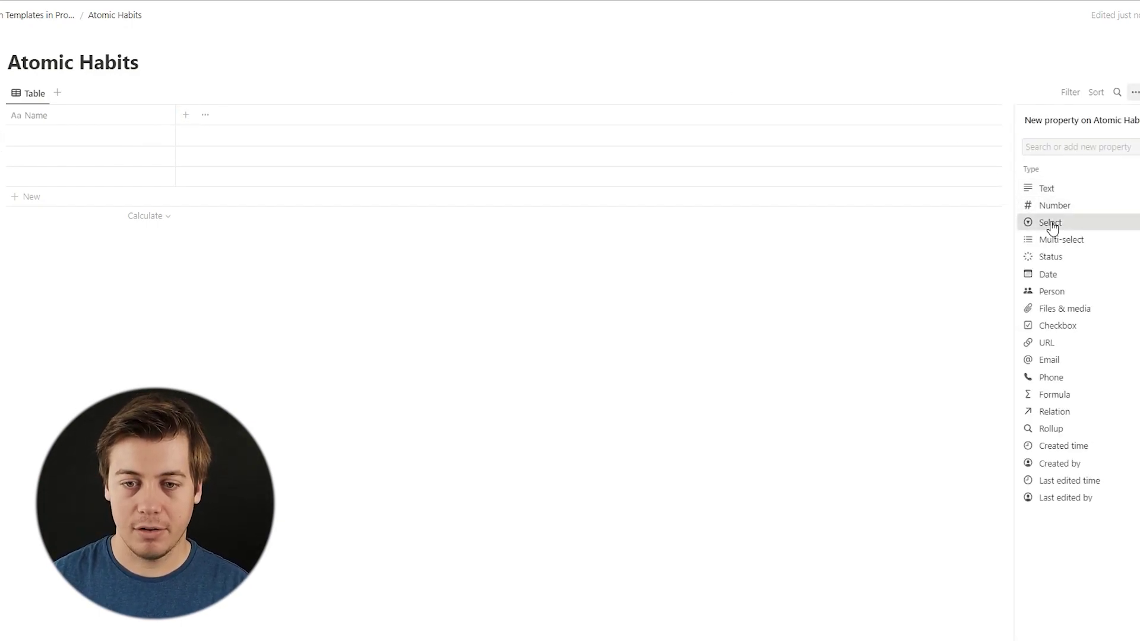
left_click(1033, 223)
type("Type")
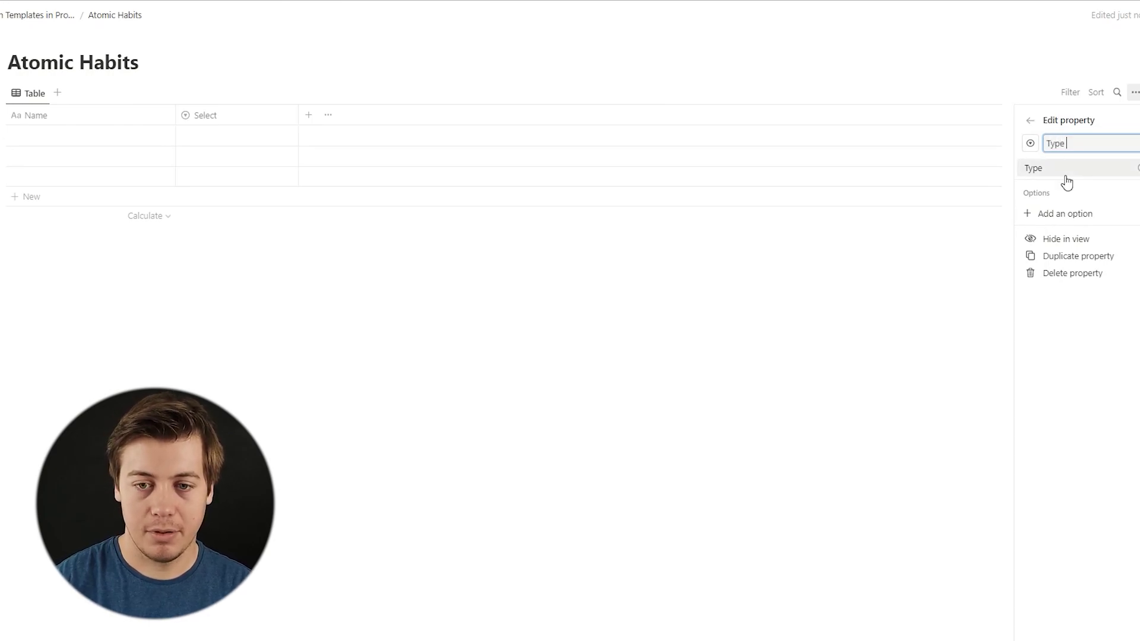
type(" of Habit")
key("Return")
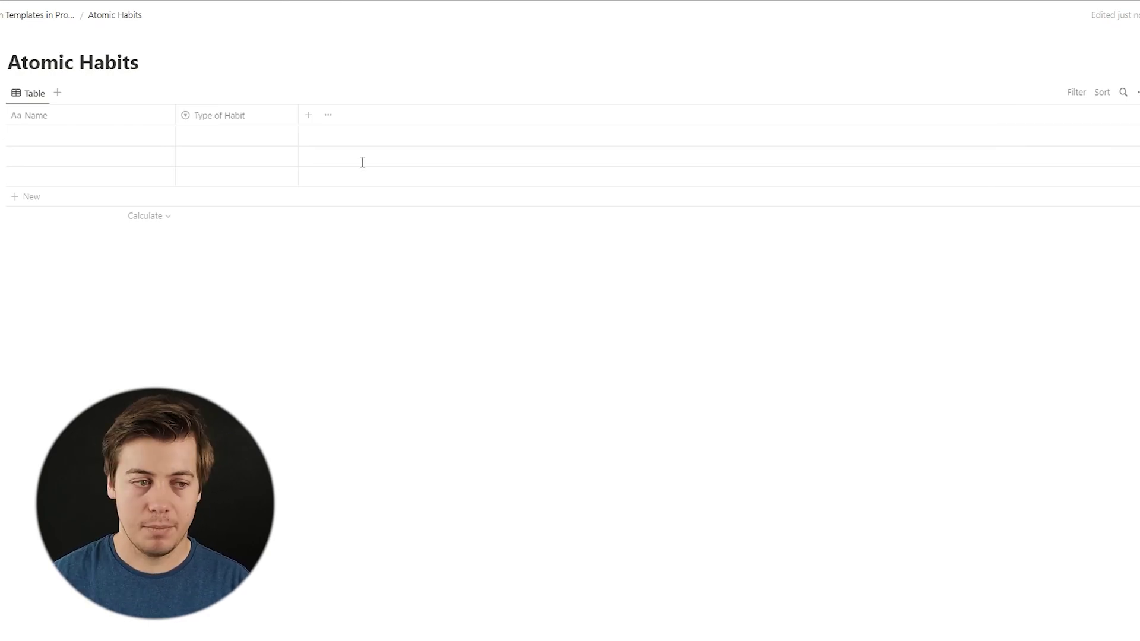
Add a Progress select column.
left_click(309, 115)
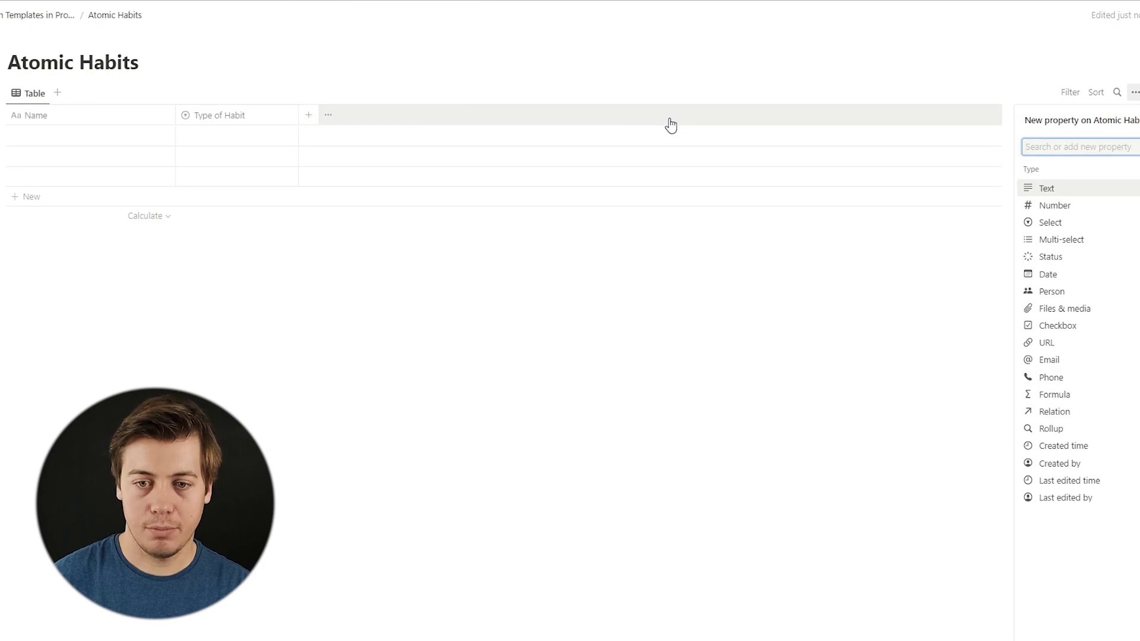
type("pe")
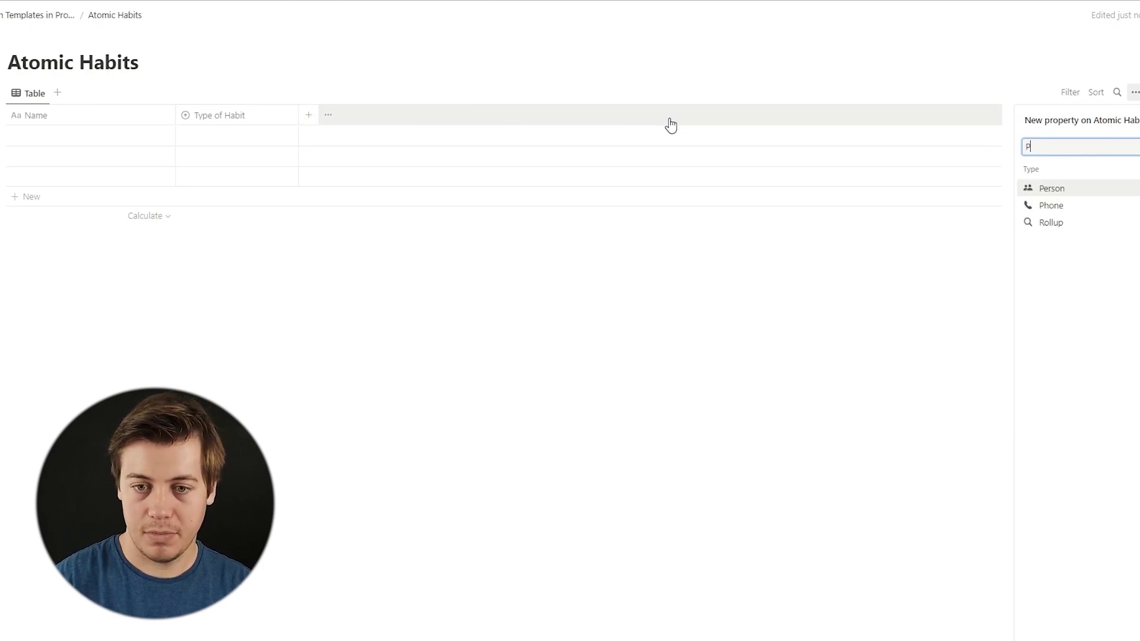
key("BackSpace")
key("BackSpace")
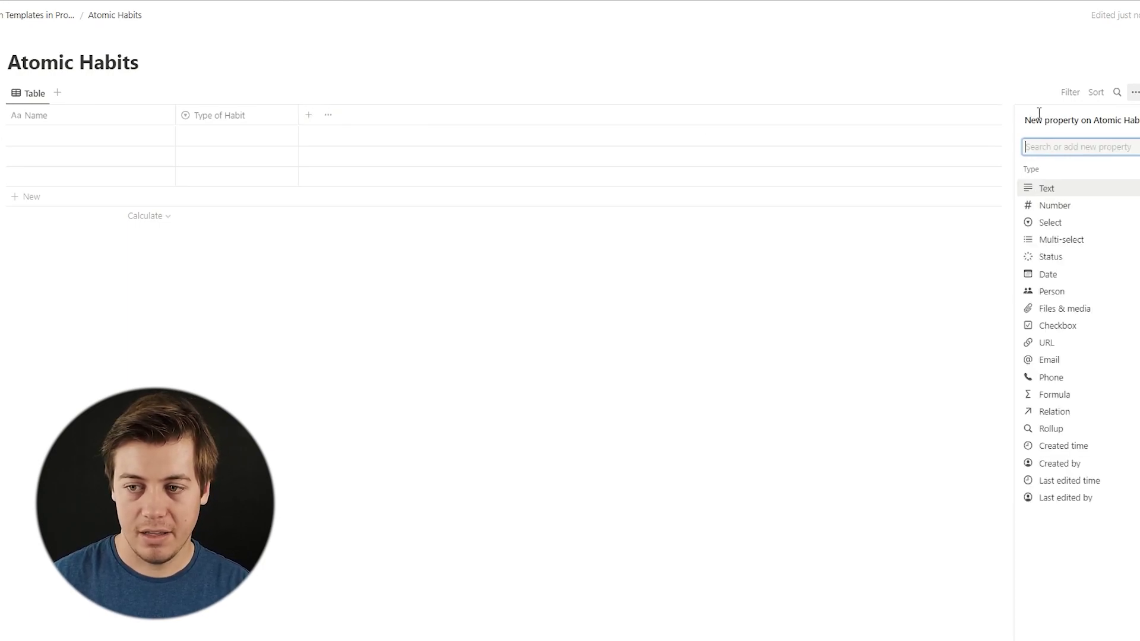
left_click(1053, 224)
type("Progress")
key("Return")
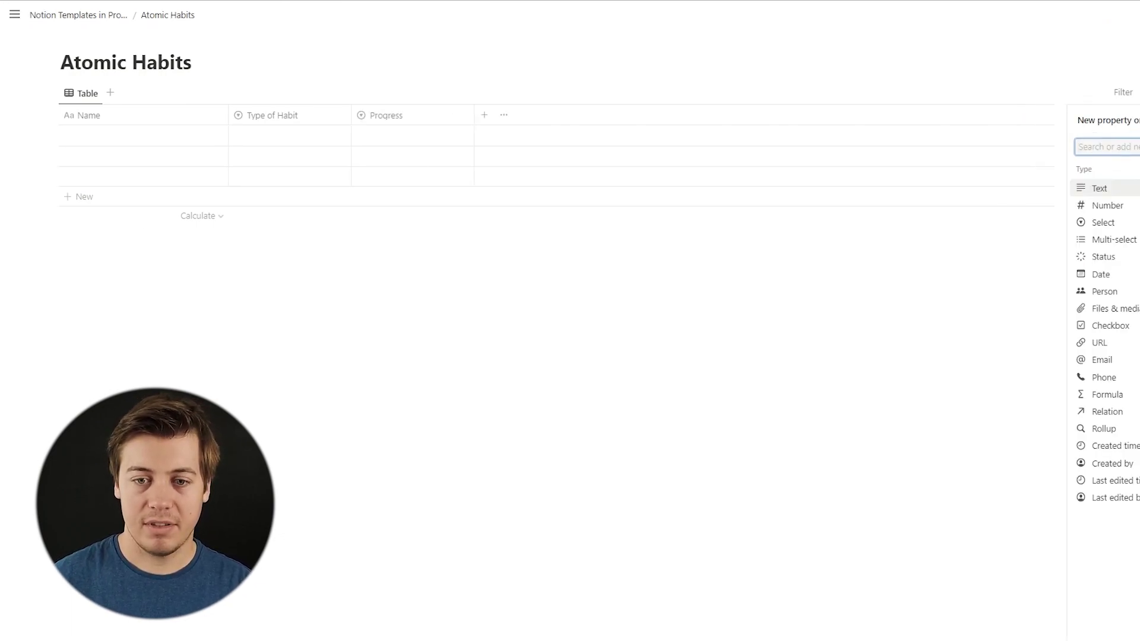
Add a 'One thing I can Improve' text column and narrow the Progress column.
left_click(1113, 190)
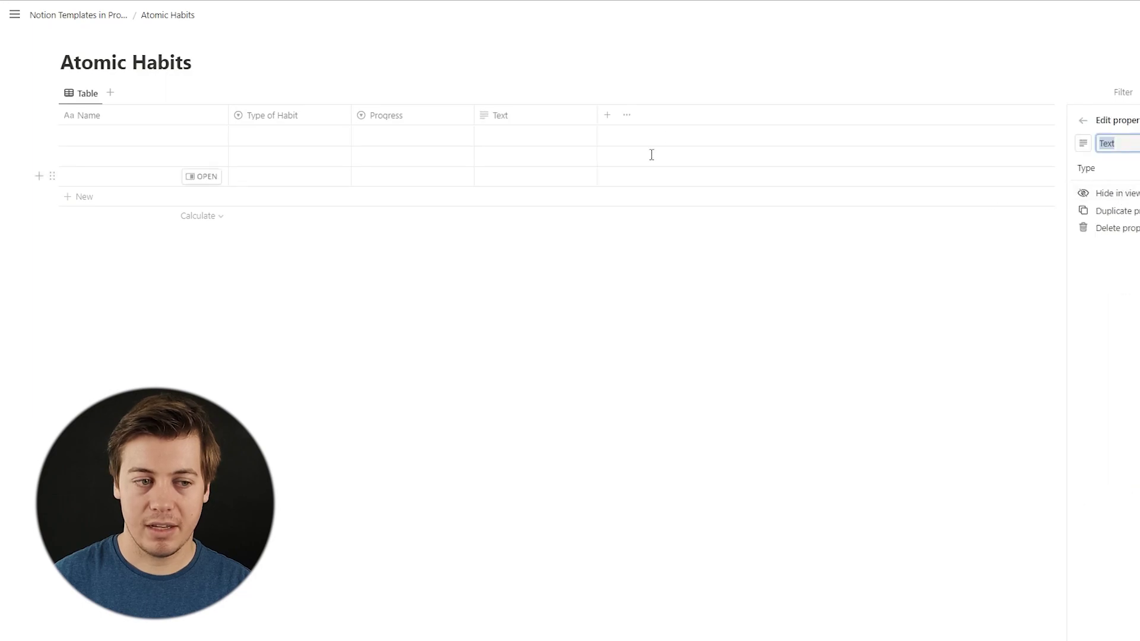
type("One thing")
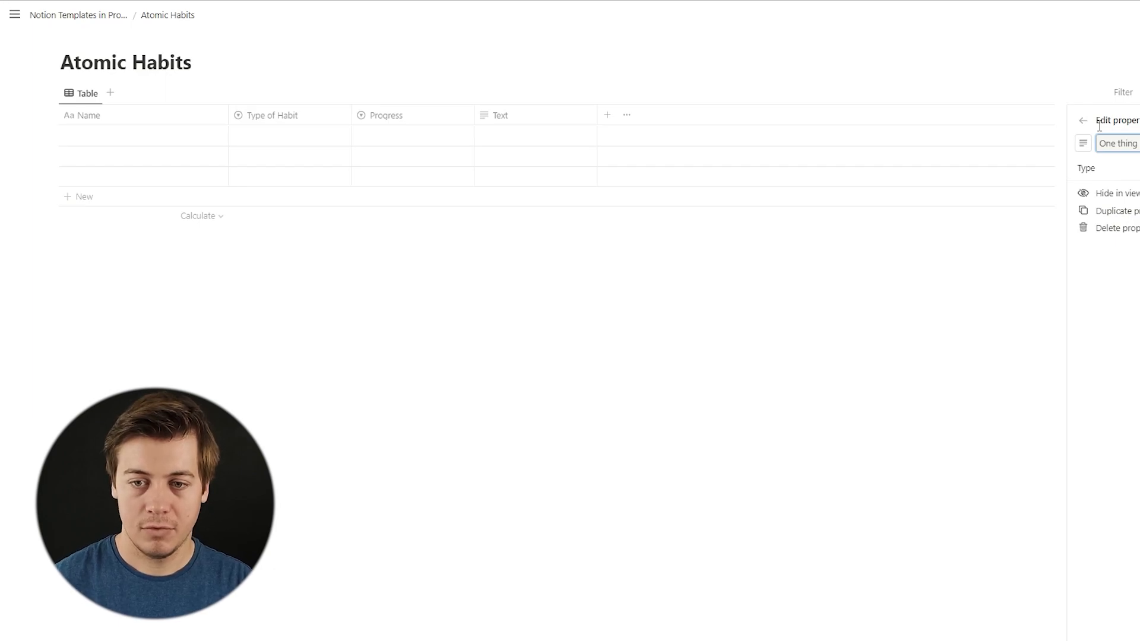
key("Escape")
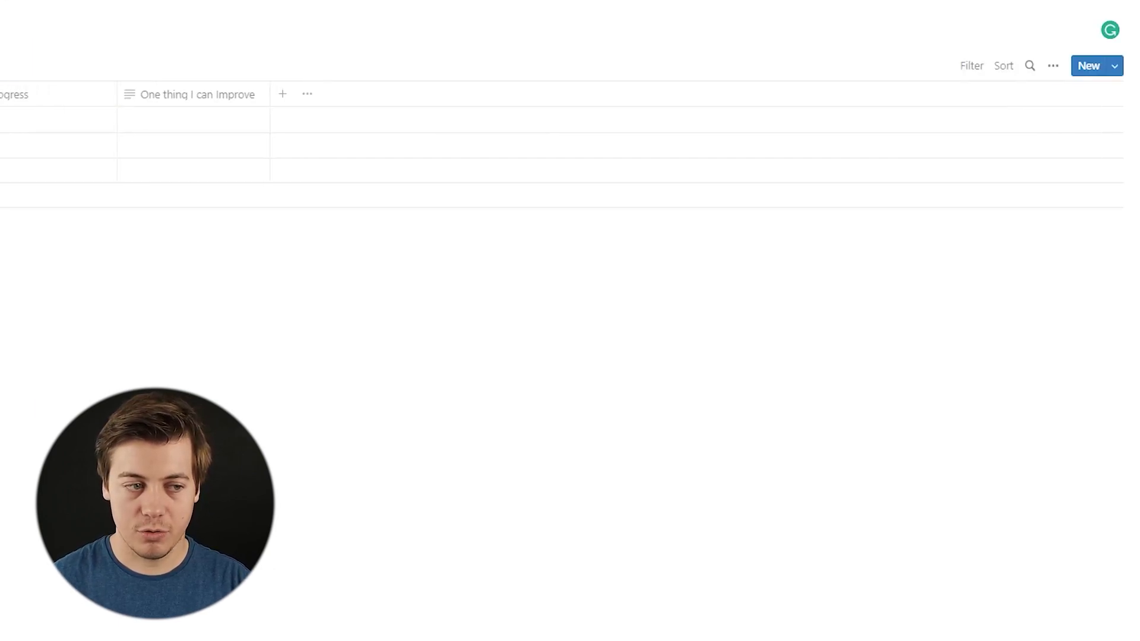
left_click_drag(113, 94, 38, 97)
Add a narrow Day 1 checkbox column.
left_click(208, 101)
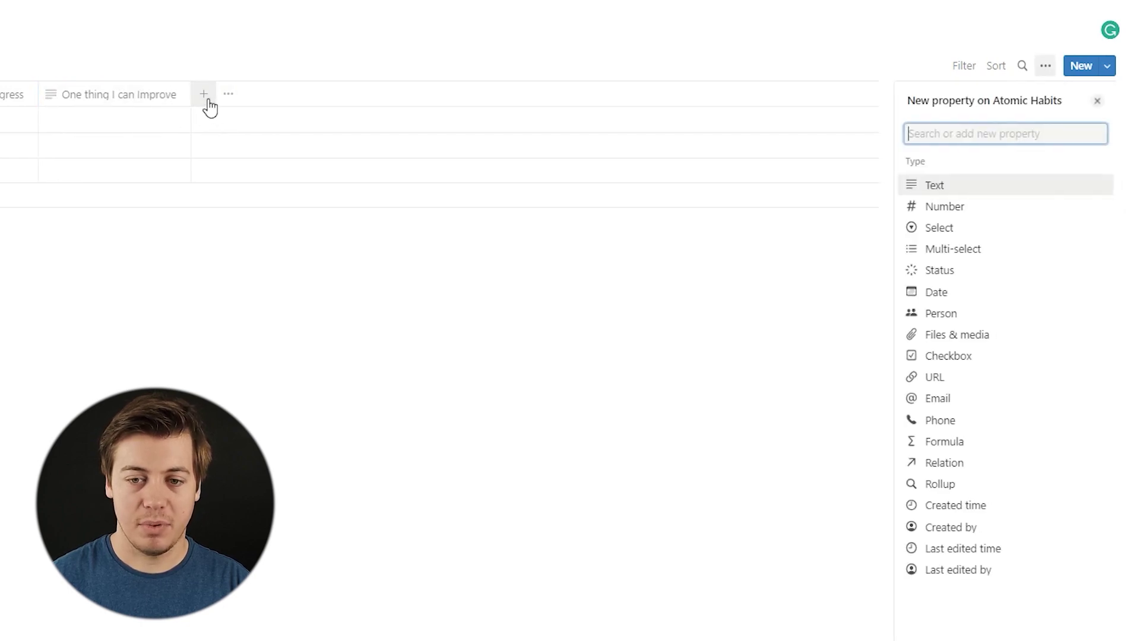
left_click(952, 365)
type("Day 1")
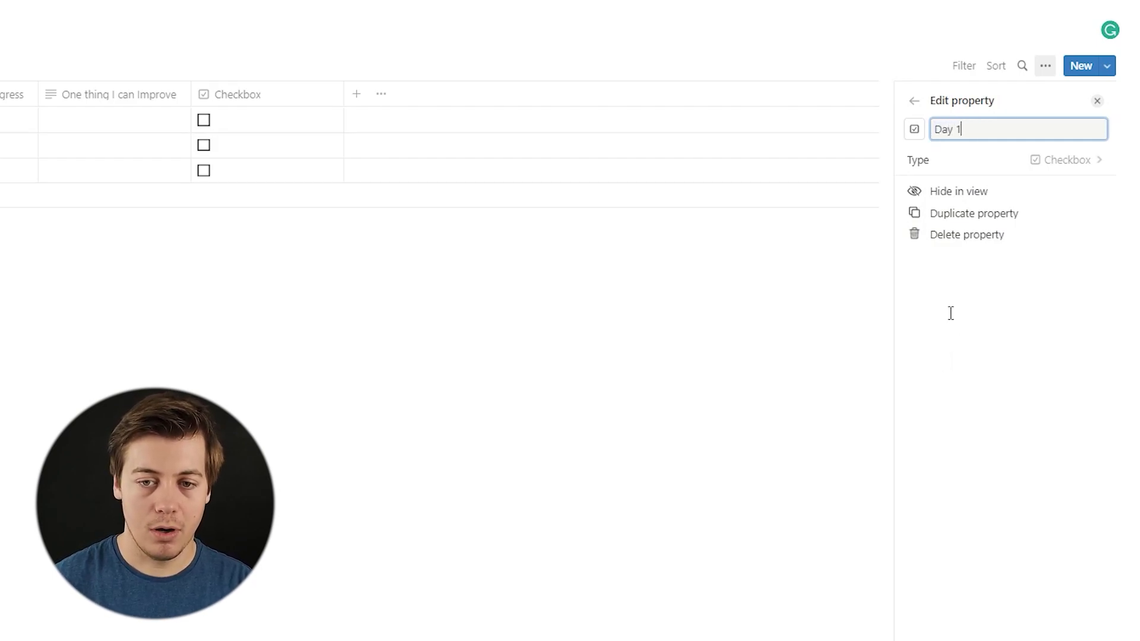
left_click(483, 460)
left_click_drag(344, 89, 264, 83)
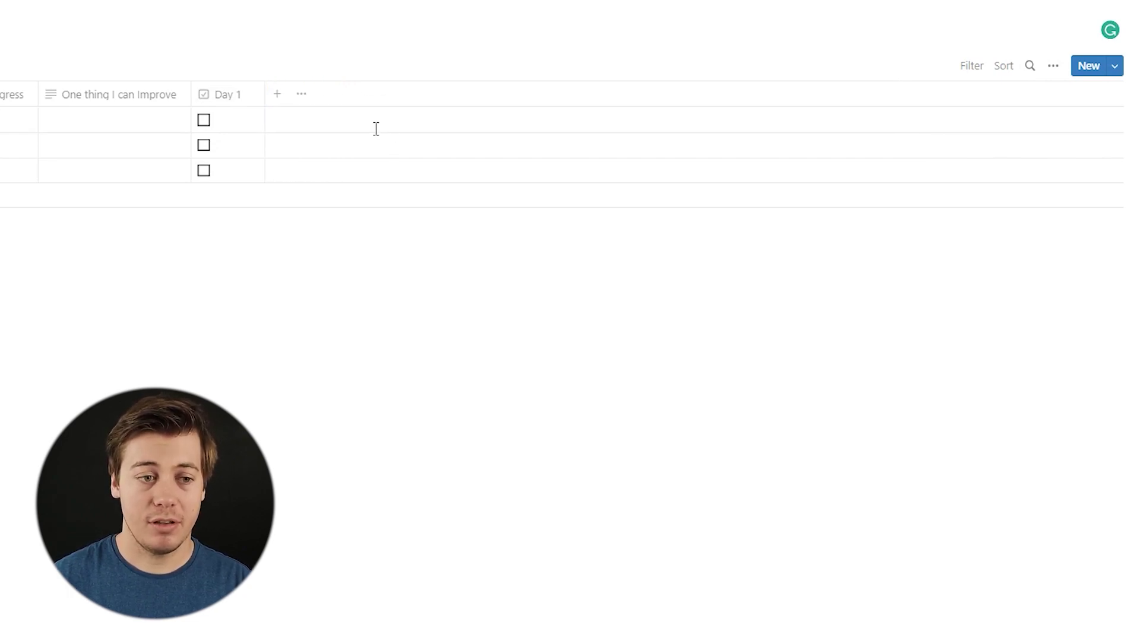
Duplicate the Day 1 column six times.
left_click(247, 101)
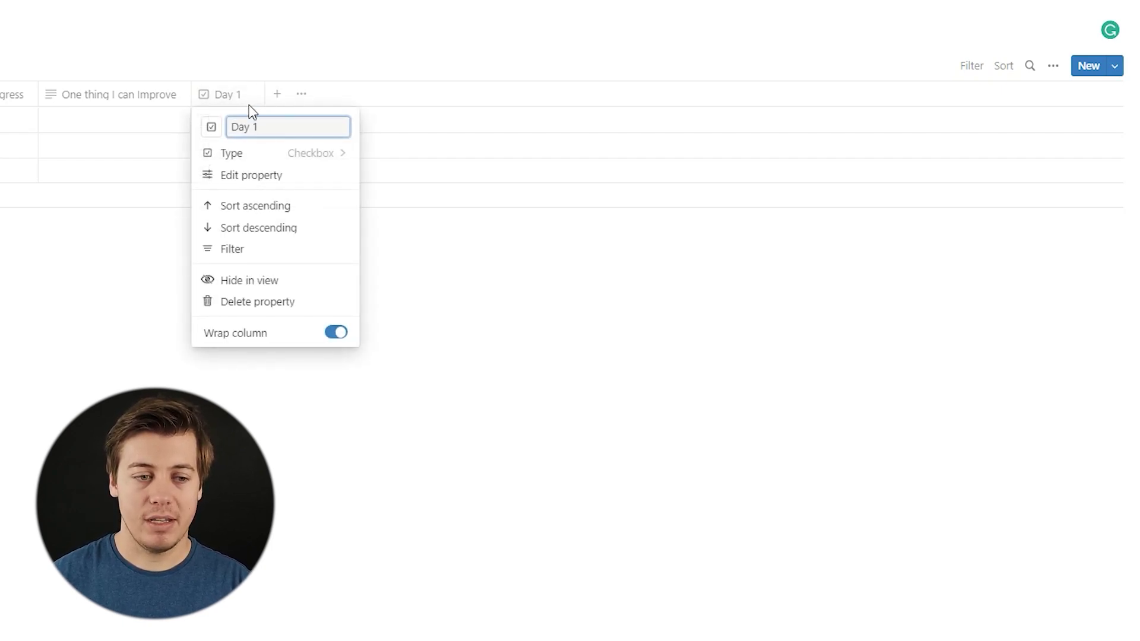
left_click(261, 177)
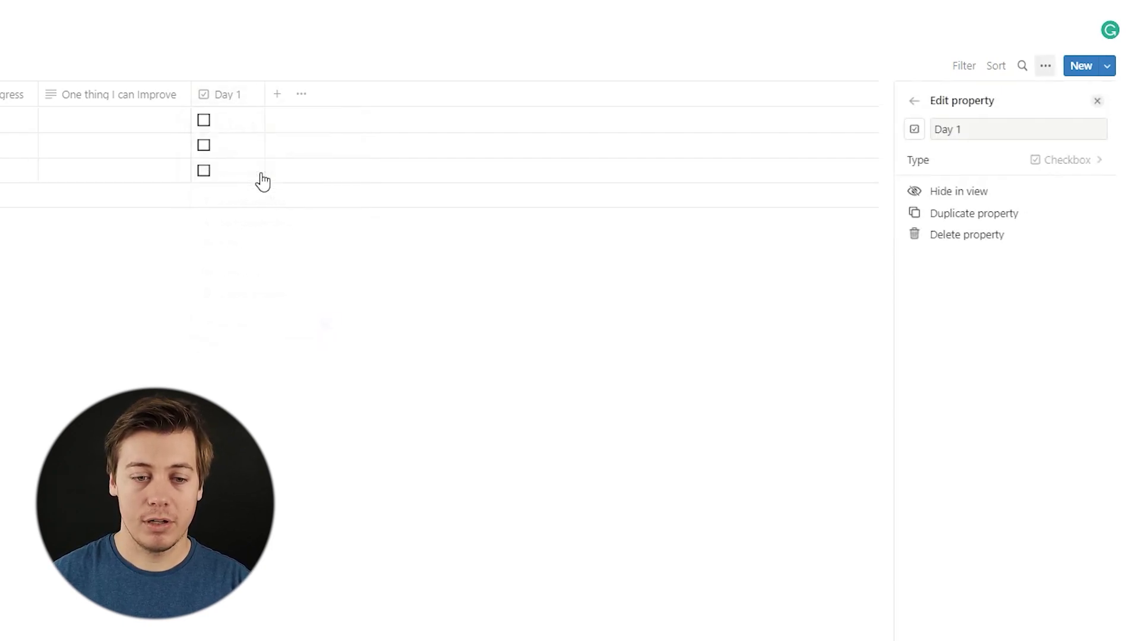
left_click(951, 225)
left_click(951, 224)
left_click(951, 224)
left_click(950, 224)
left_click(951, 224)
left_click(951, 224)
left_click(784, 372)
Rename the first duplicated columns to Day 2, Day 3 and Day 4.
left_click(293, 97)
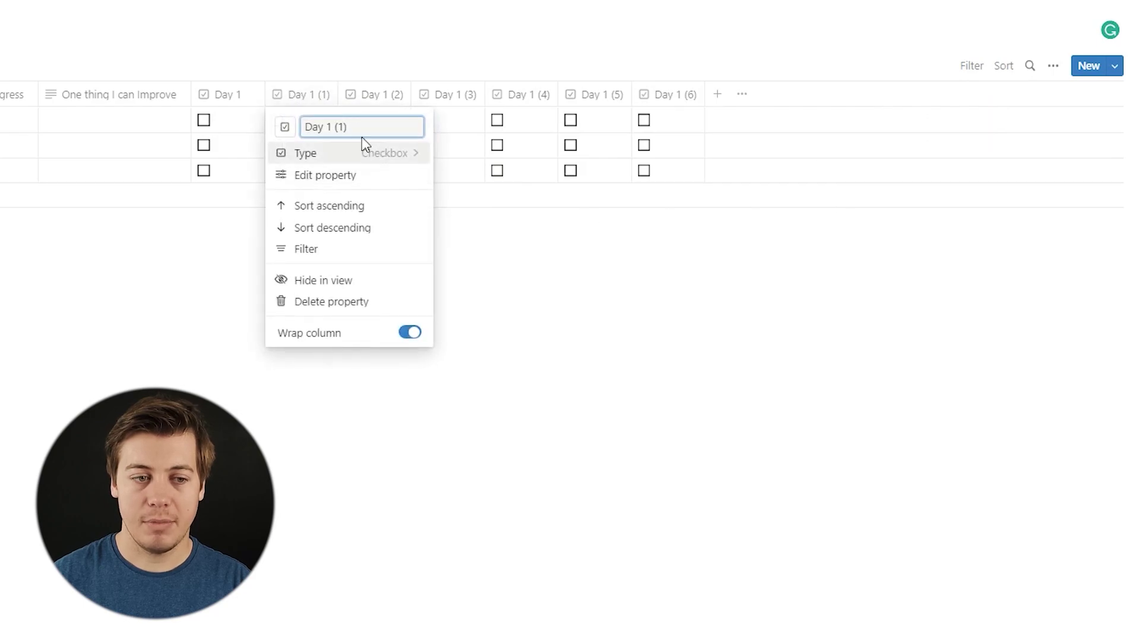
key("BackSpace")
key("BackSpace")
key("BackSpace")
key("BackSpace")
key("BackSpace")
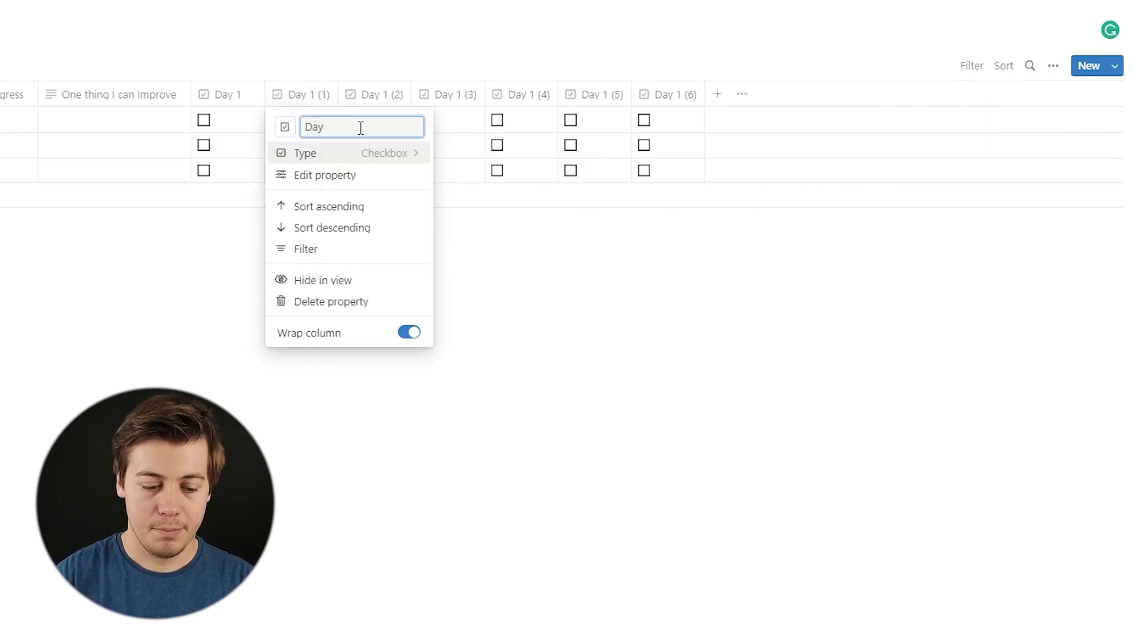
type("2")
left_click(366, 90)
left_click(387, 96)
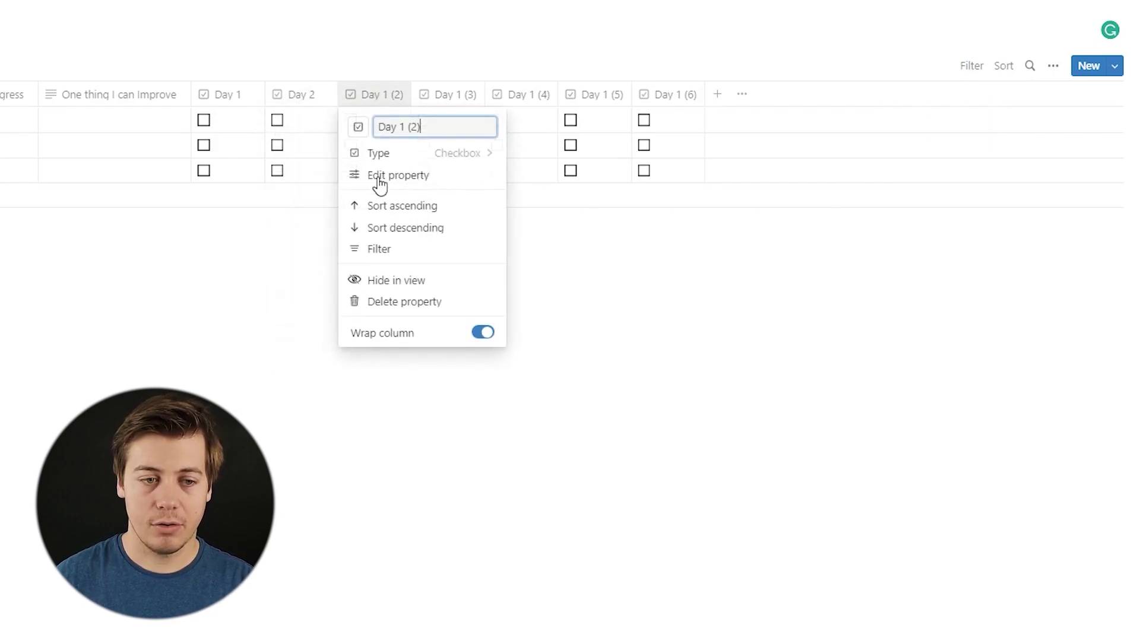
key("BackSpace")
key("BackSpace")
key("BackSpace")
key("BackSpace")
type("3")
left_click(239, 298)
left_click(447, 96)
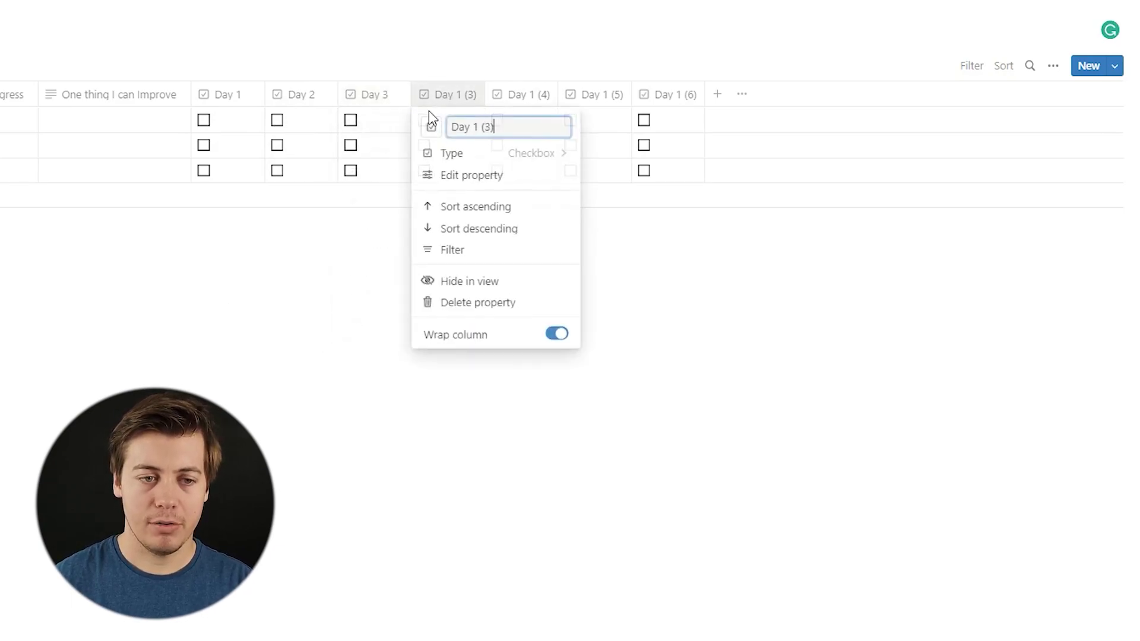
key("BackSpace")
key("BackSpace")
key("BackSpace")
key("BackSpace")
key("BackSpace")
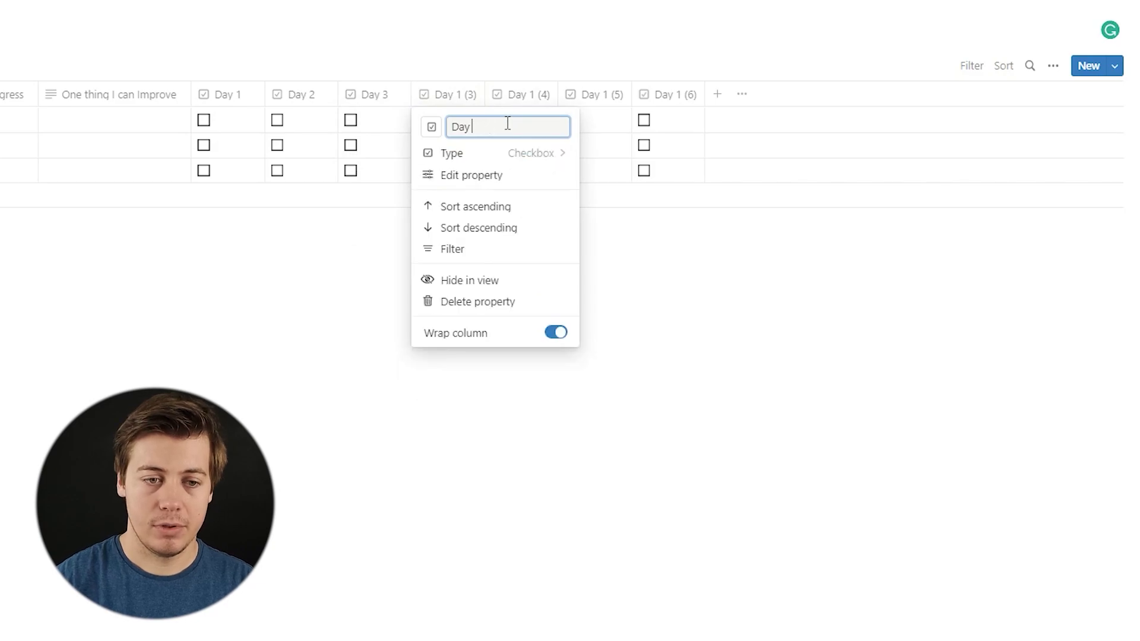
type("4")
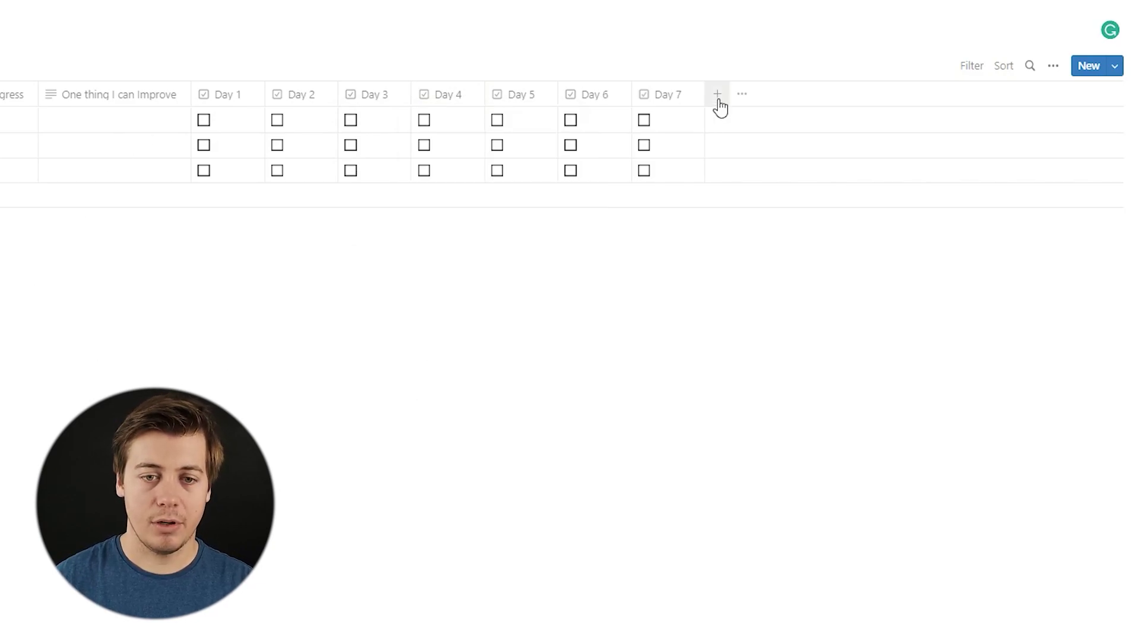
left_click(718, 97)
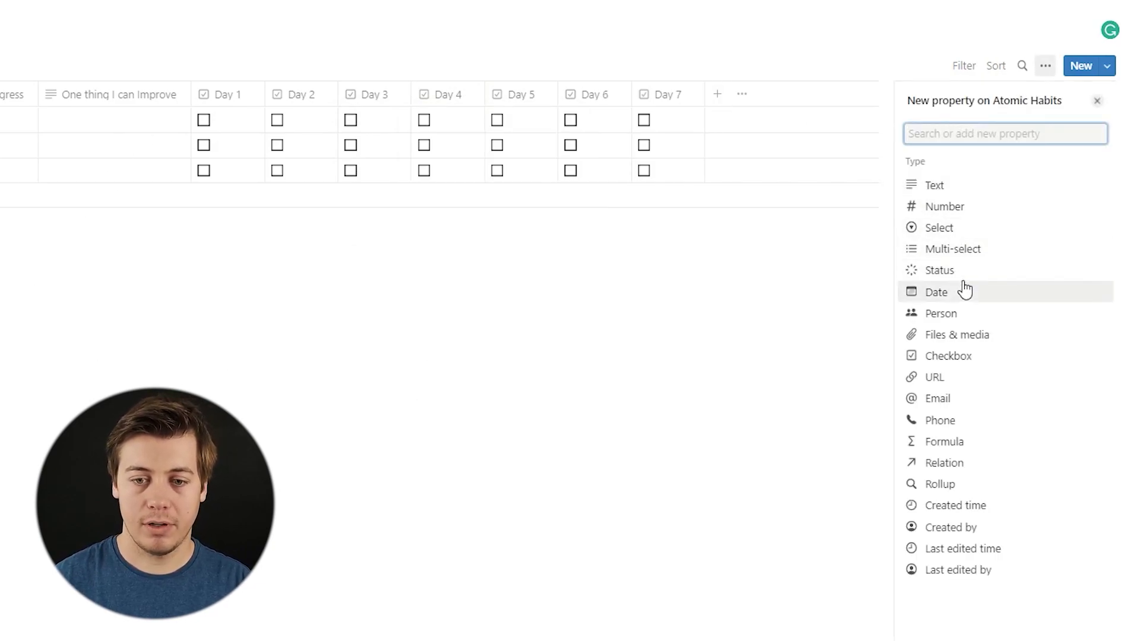
Add a formula column and name it Sucess.
type("for")
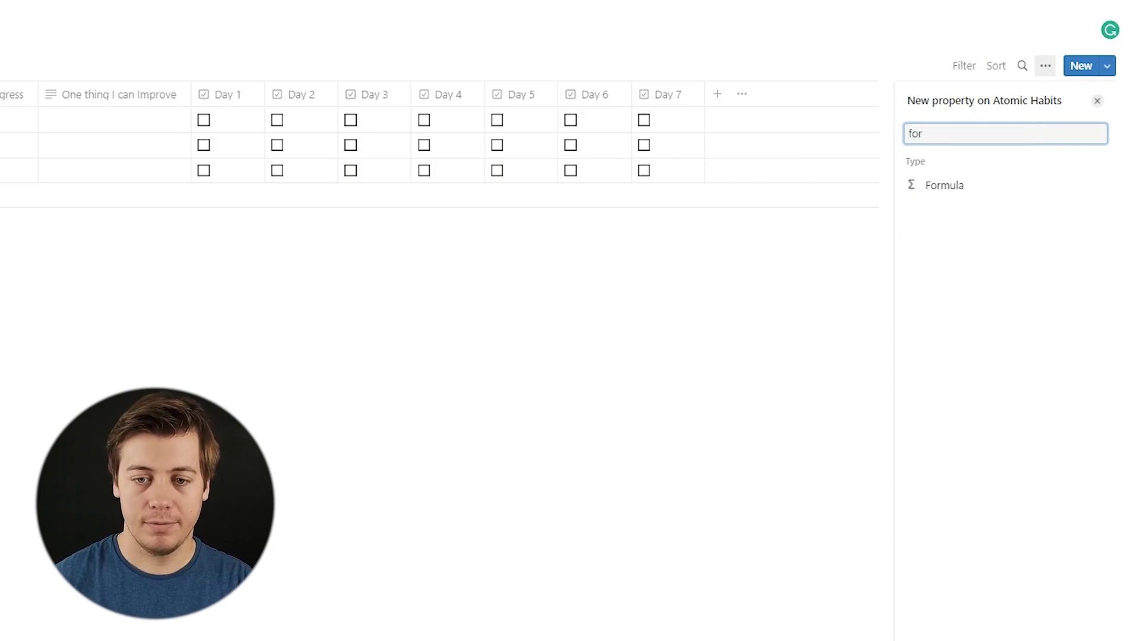
left_click(944, 186)
type("Sucess")
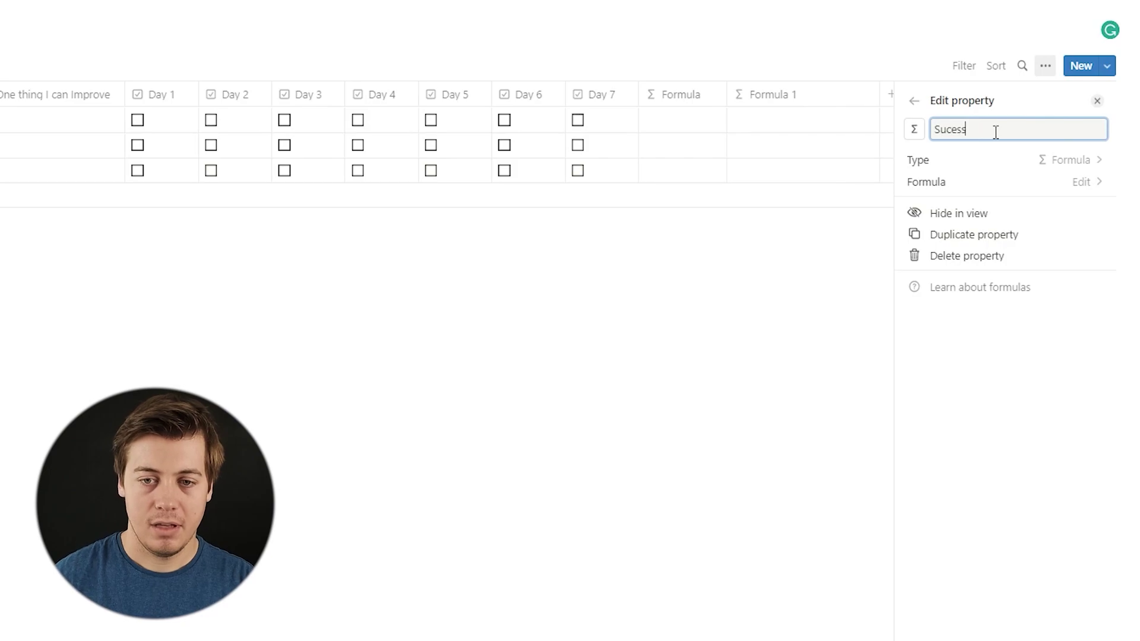
left_click(664, 338)
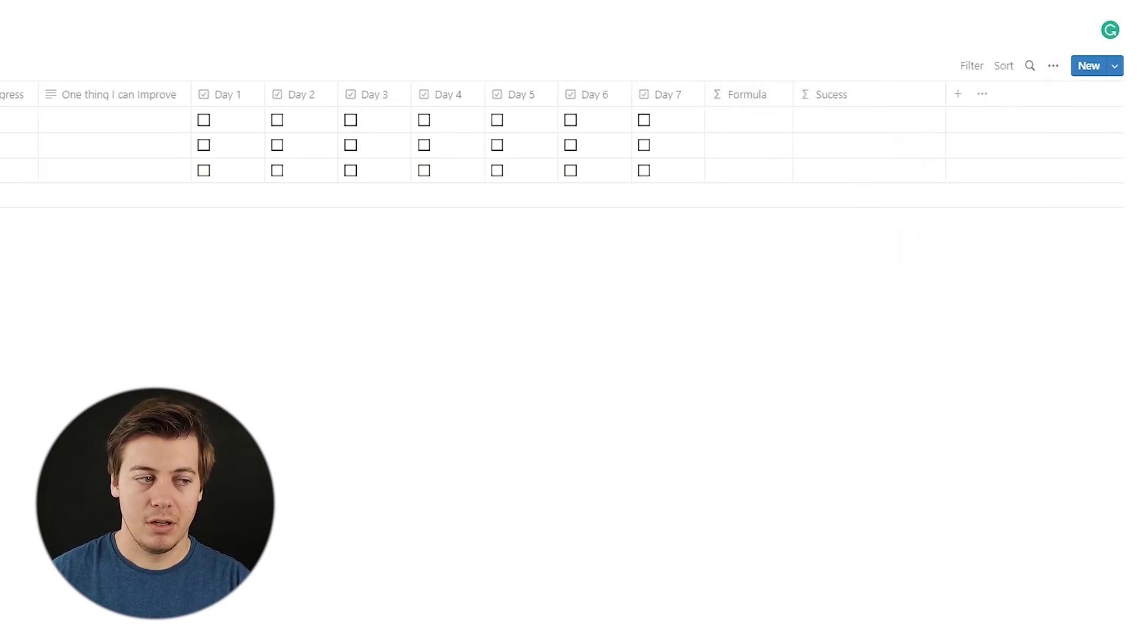
left_click(0, 120)
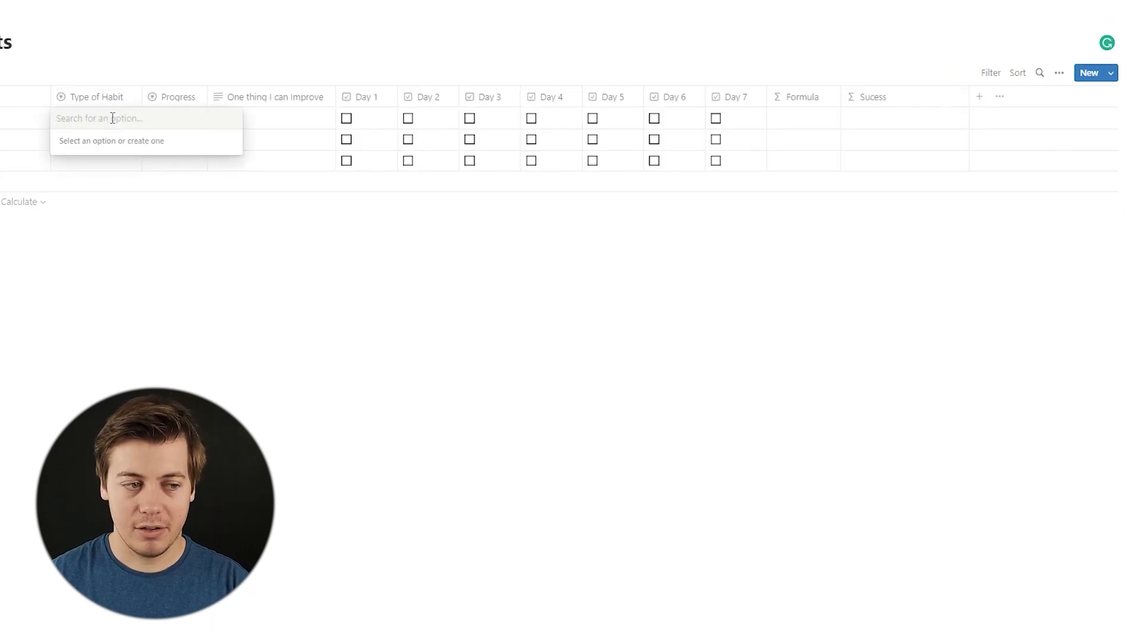
Give Type of Habit the options Positive +, Neutral = and Negative -, in that order.
left_click(103, 98)
left_click(102, 99)
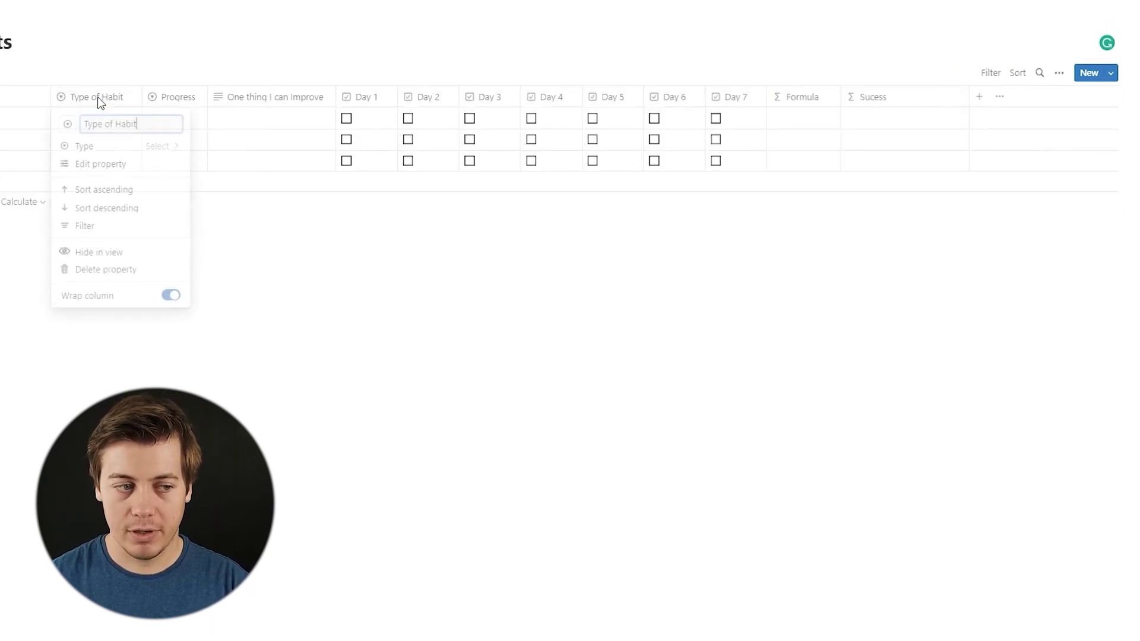
left_click(116, 164)
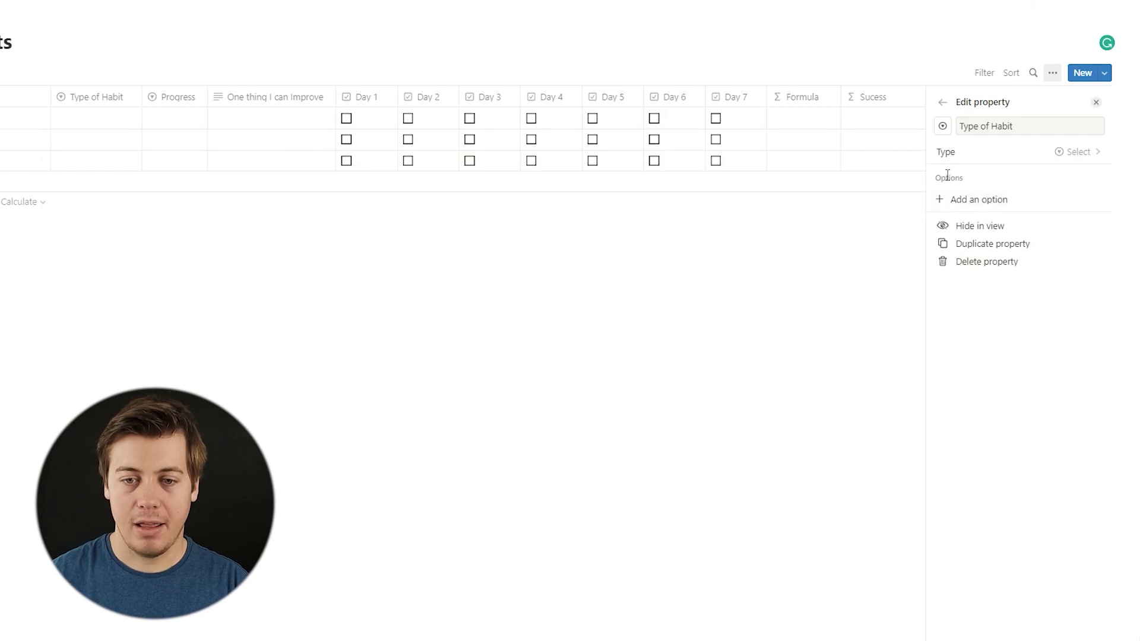
left_click(964, 198)
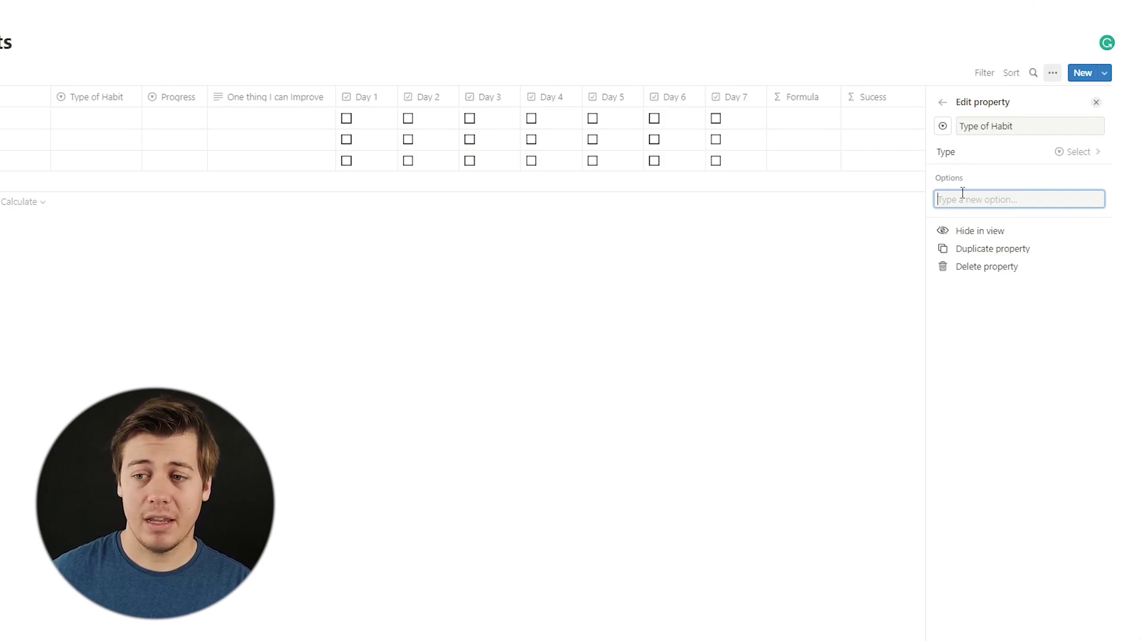
type("Positive +")
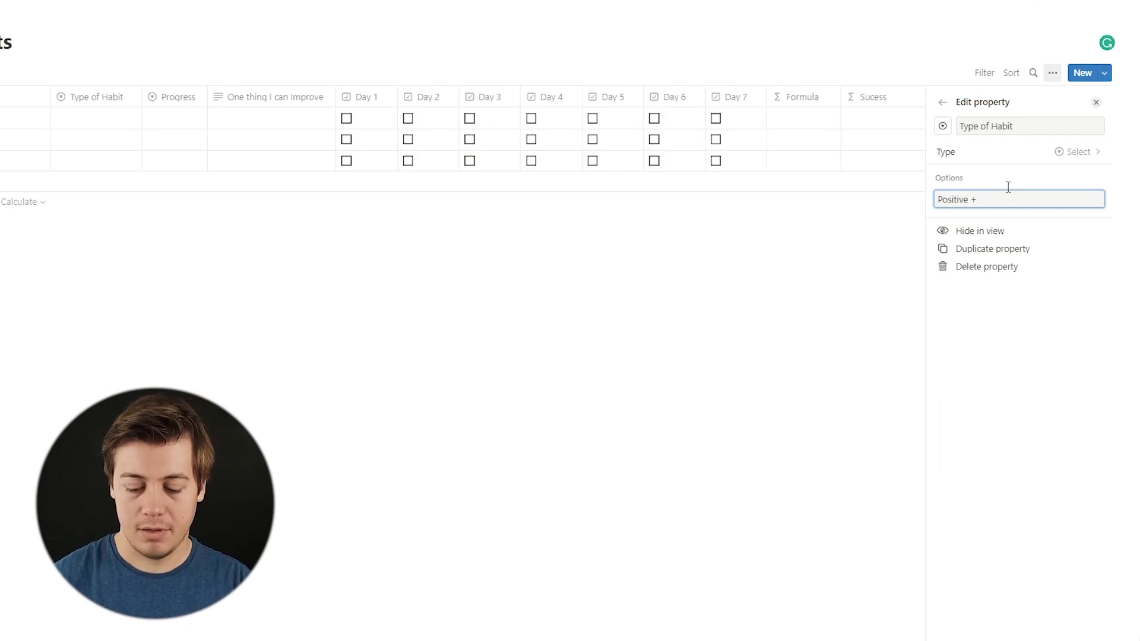
key("Return")
left_click(1098, 199)
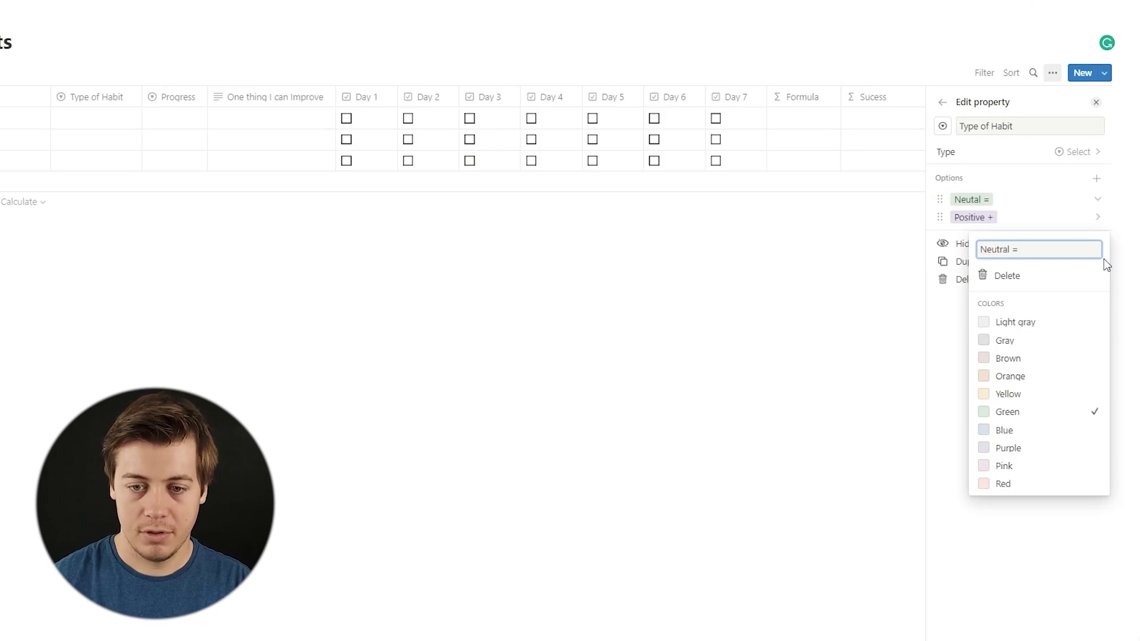
key("Return")
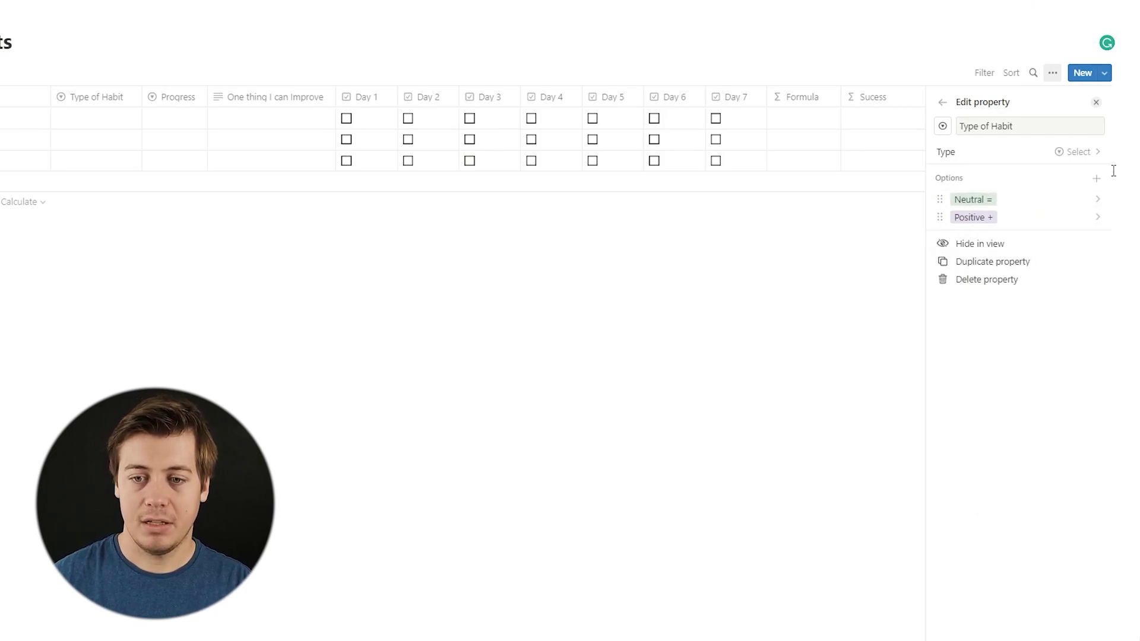
left_click(1099, 180)
type("Negative -")
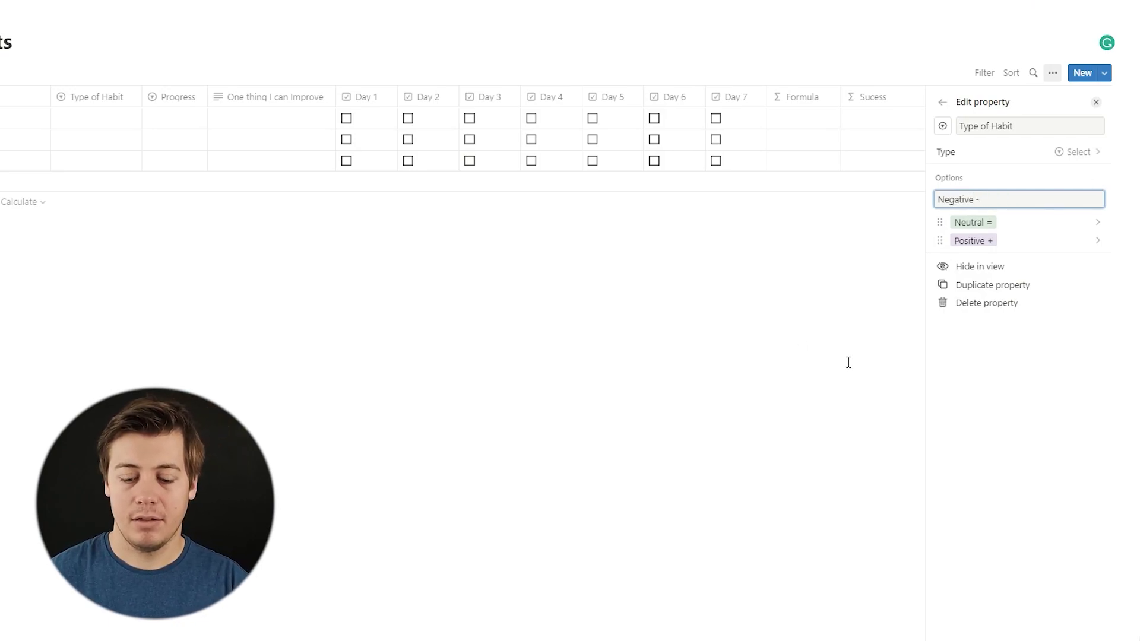
key("Return")
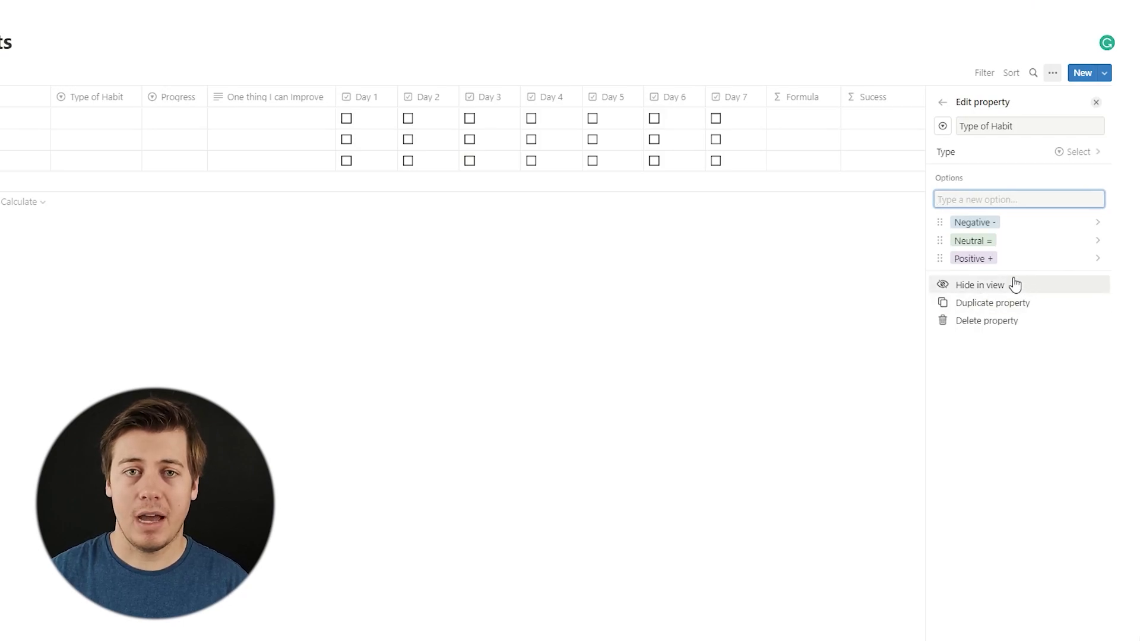
mouse_move(938, 260)
left_mouse_down()
mouse_move(934, 224)
mouse_move(939, 261)
left_mouse_up()
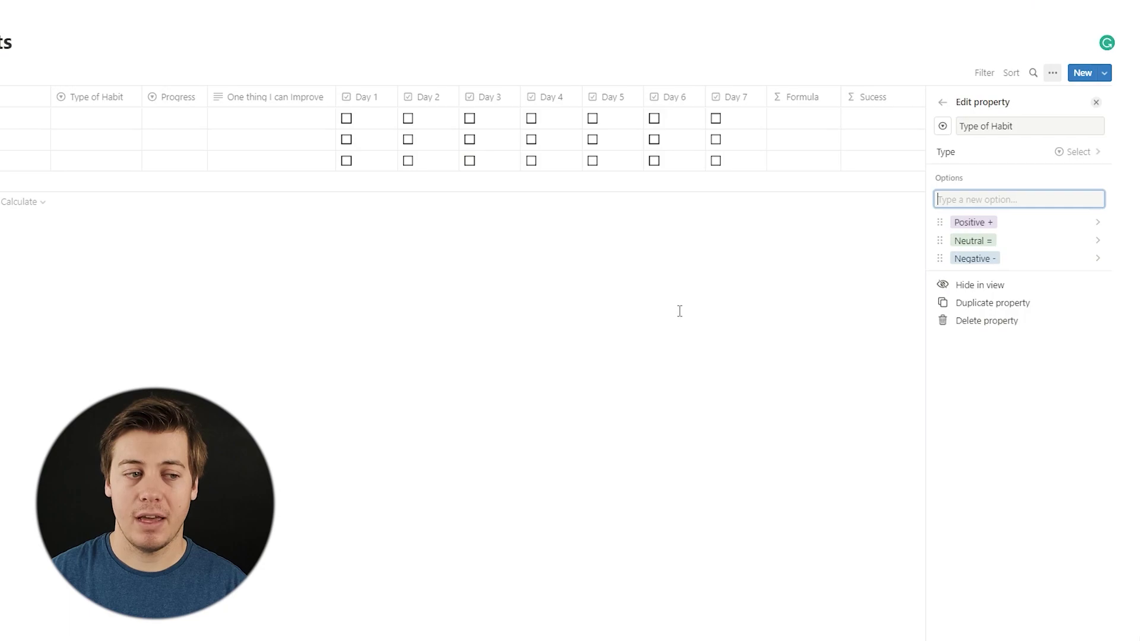
left_click(681, 311)
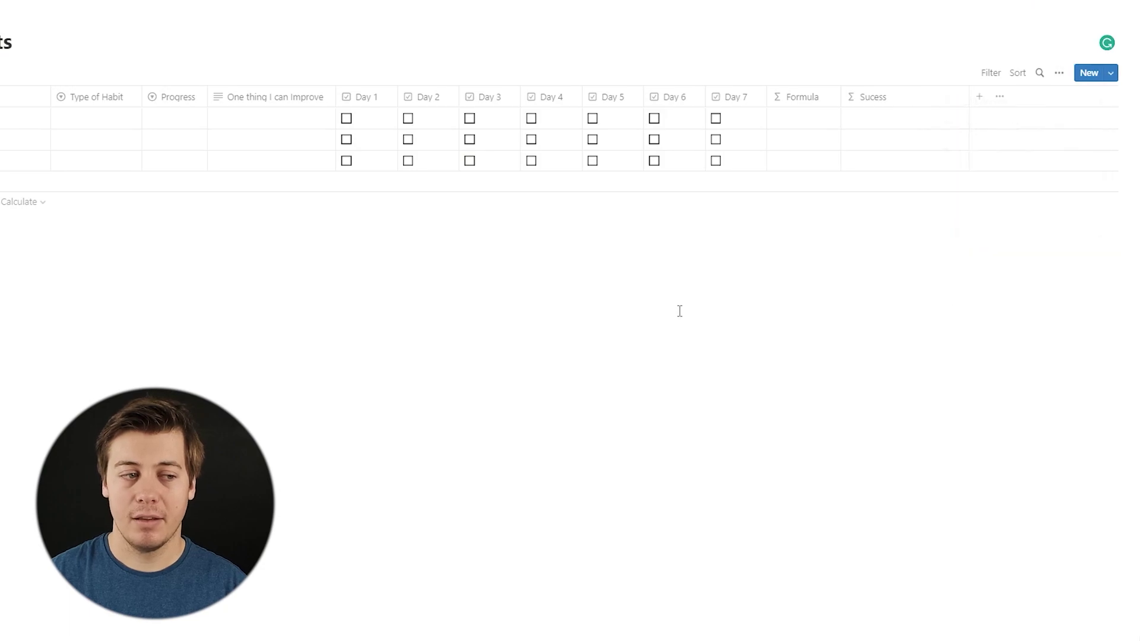
Add Progress options Habit, No Progress, Some Progress and Almost There, moving Habit to the top.
left_click(182, 102)
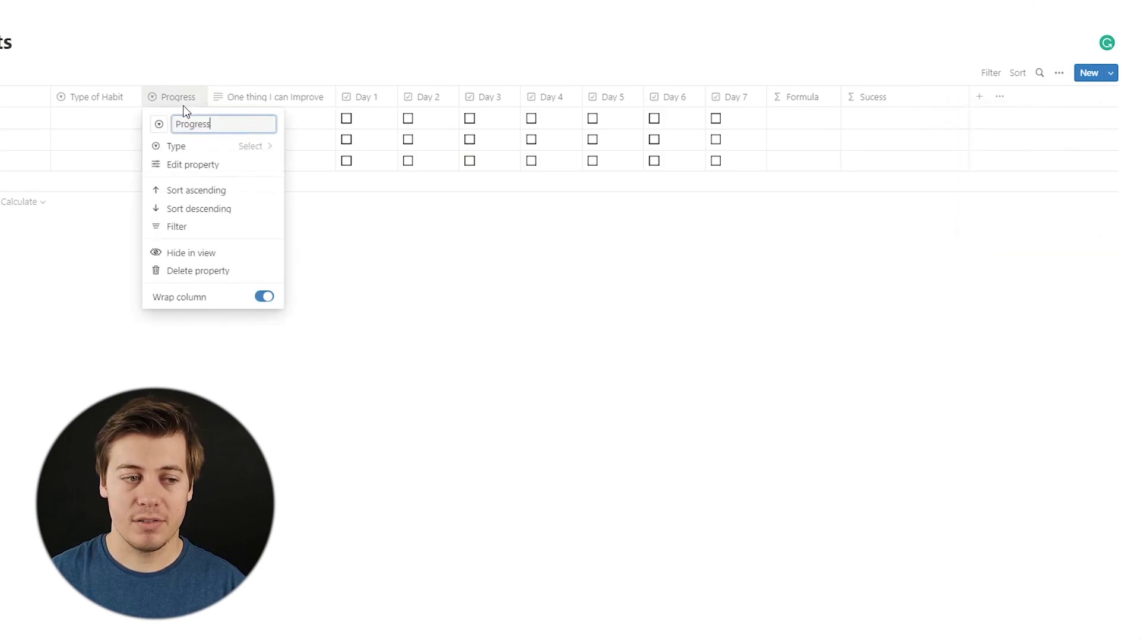
left_click(191, 172)
left_click(968, 200)
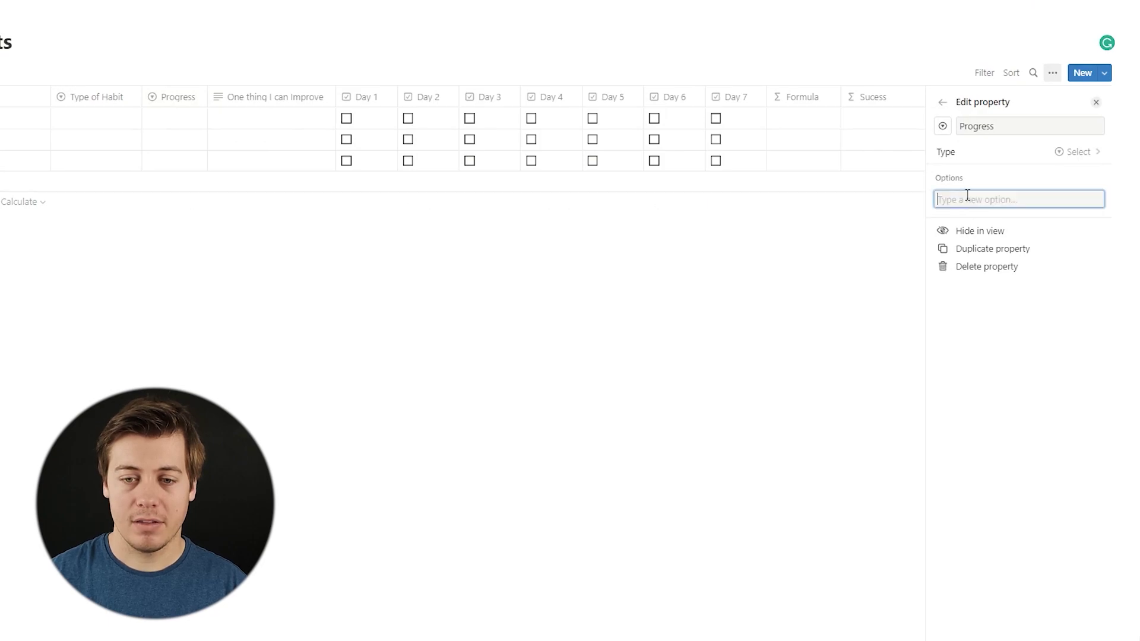
type("Habit")
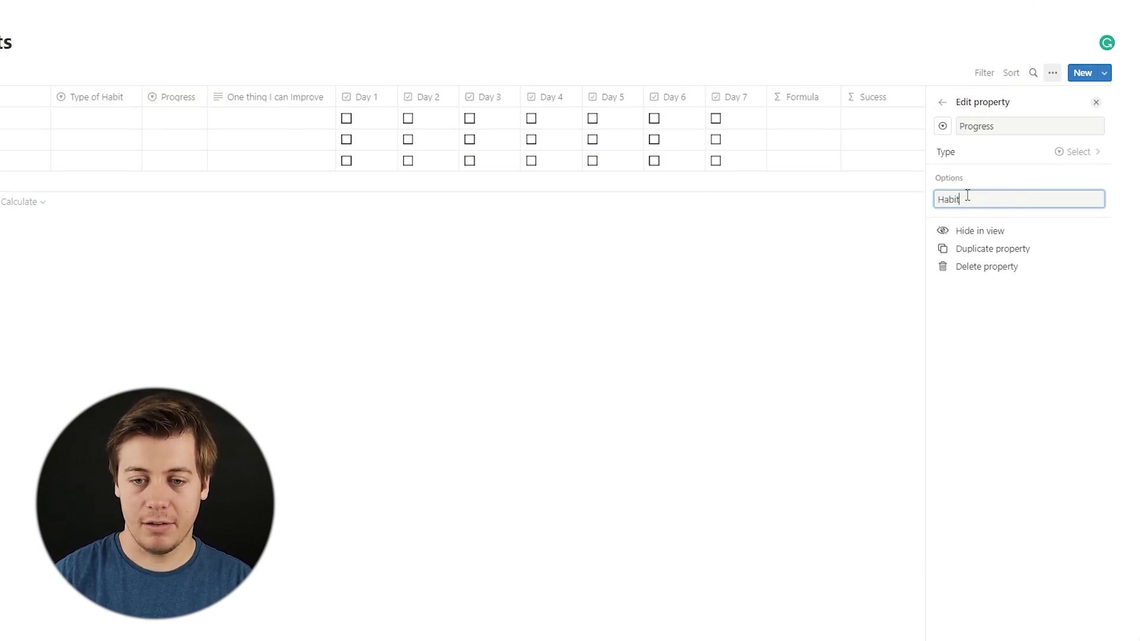
key("Return")
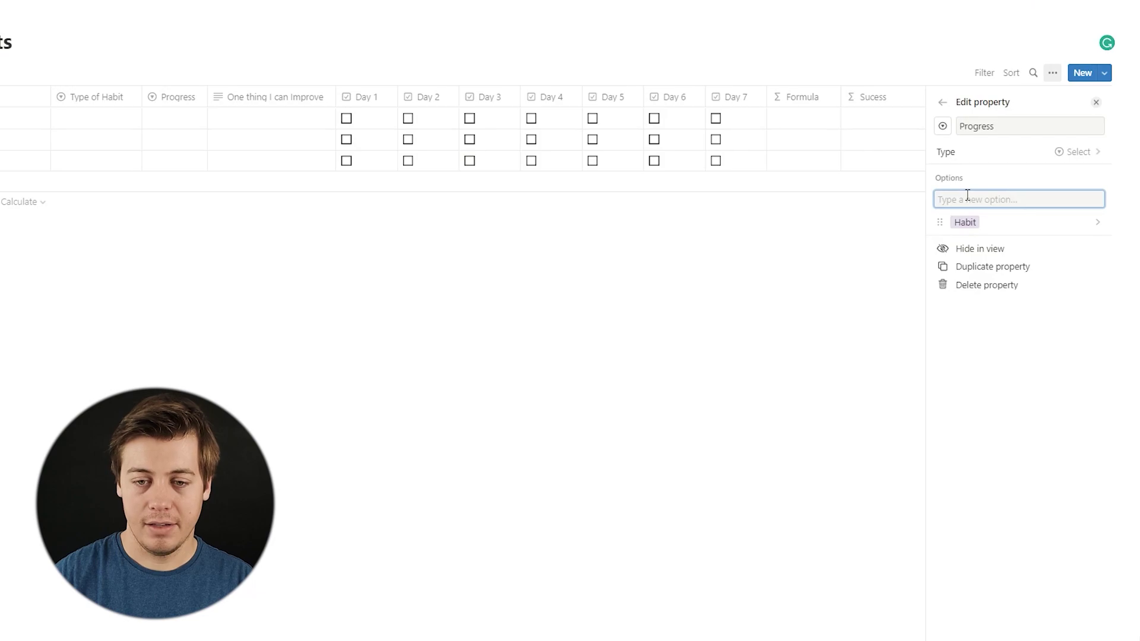
type("No Progress")
key("Return")
type("Some Progress")
key("Return")
type("Almos")
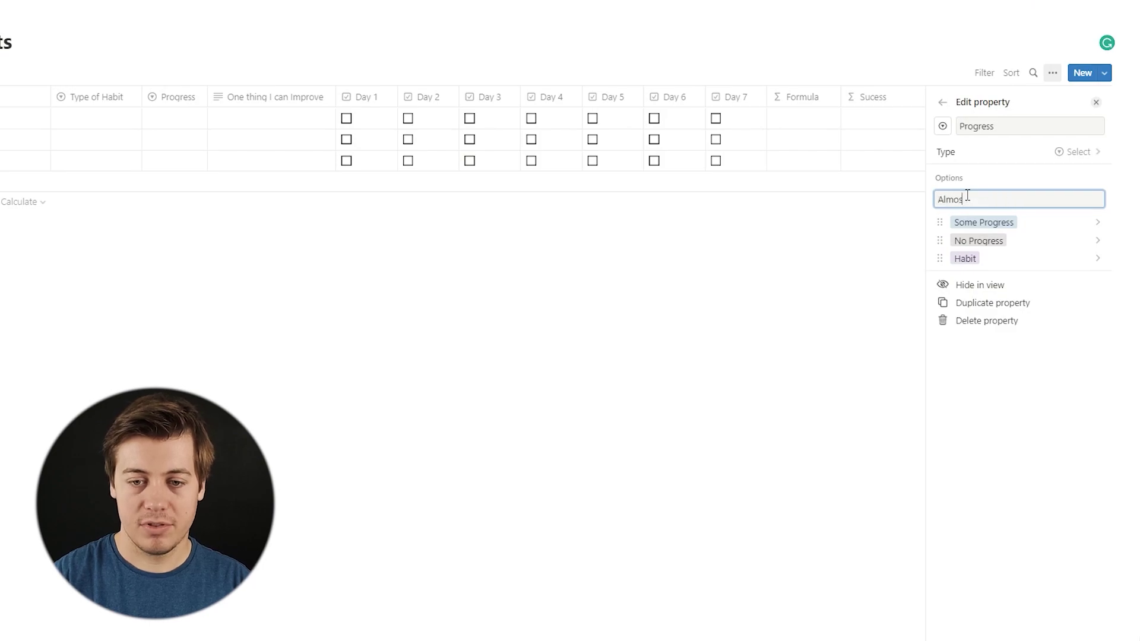
type("t There")
key("Return")
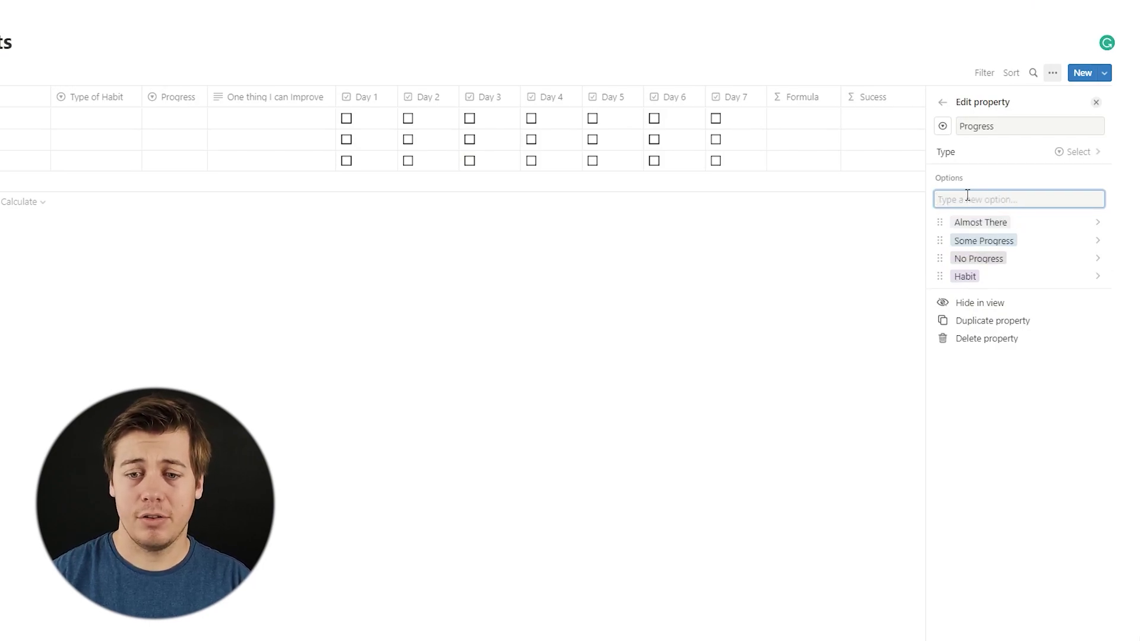
left_click_drag(944, 275, 947, 225)
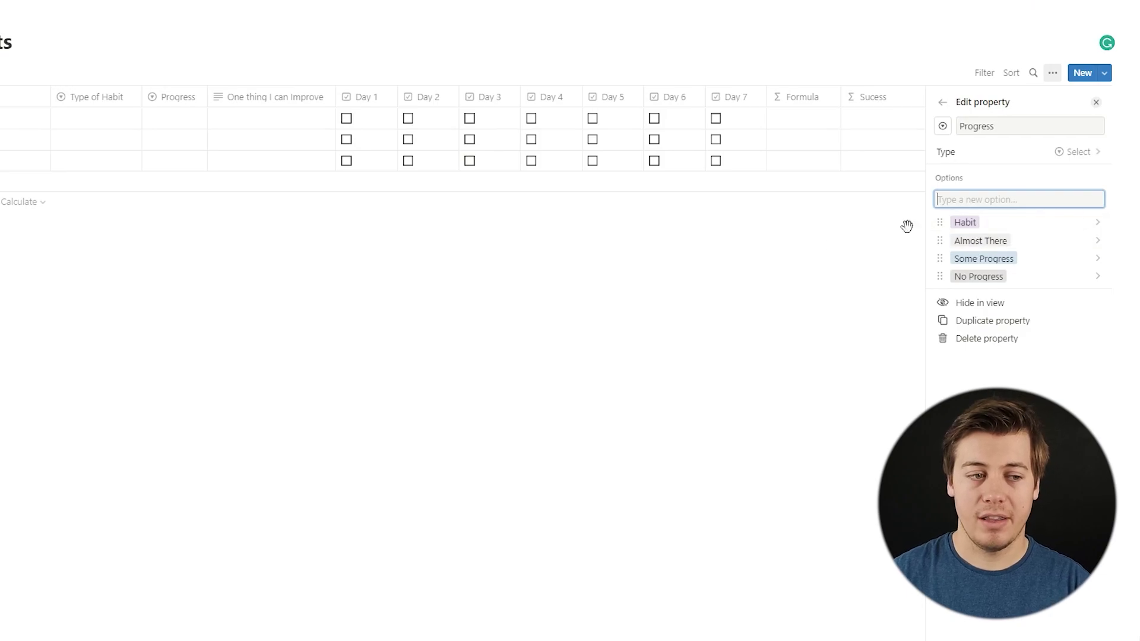
left_click(627, 291)
left_click(117, 118)
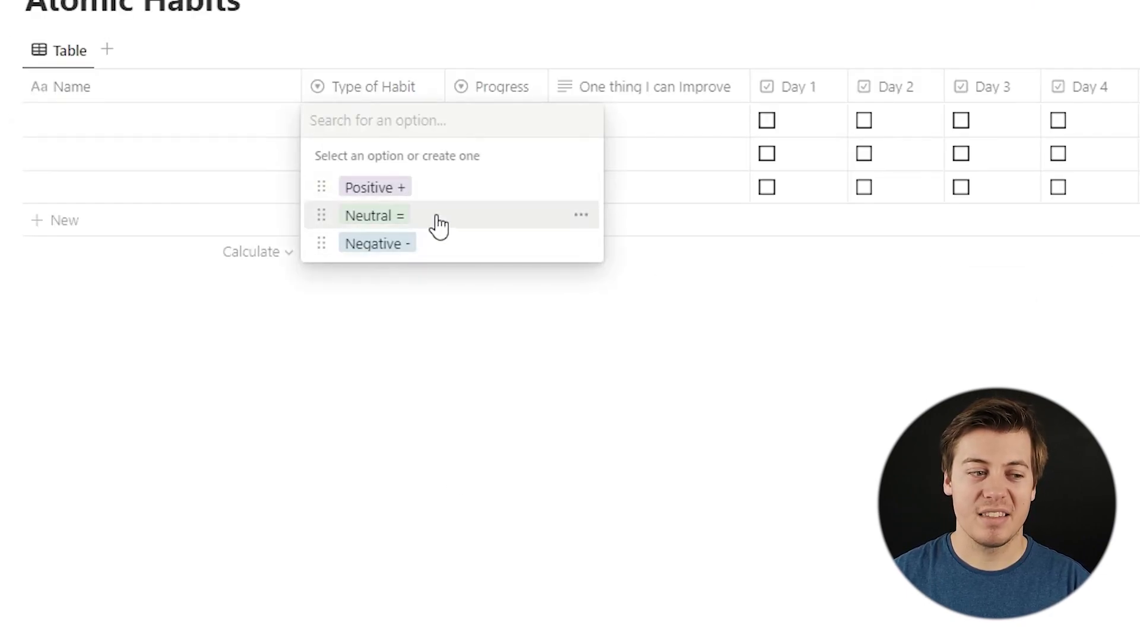
Scroll right to the Formula column and open its formula editor from the first row.
key("Escape")
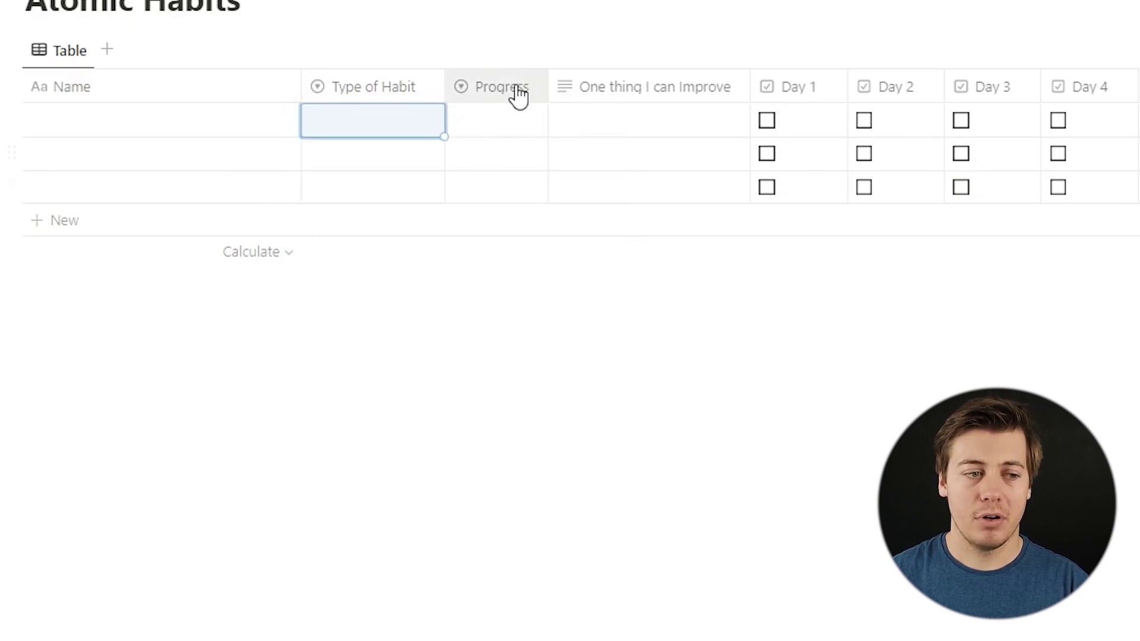
left_click(509, 107)
key("Escape")
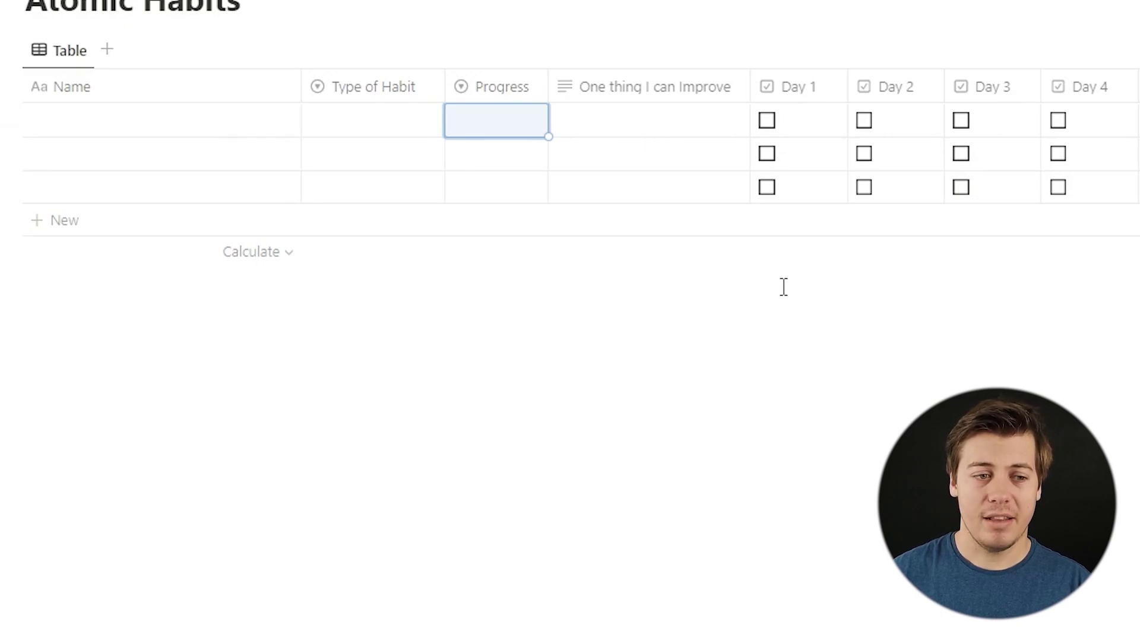
scroll(865, 127, "right", 10)
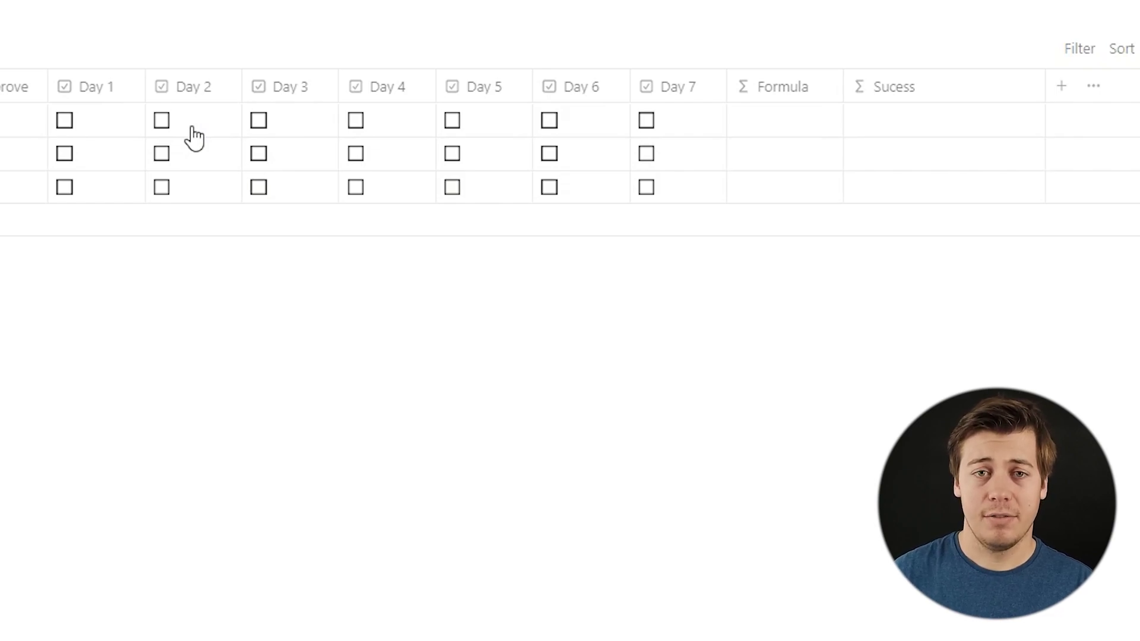
left_click(770, 121)
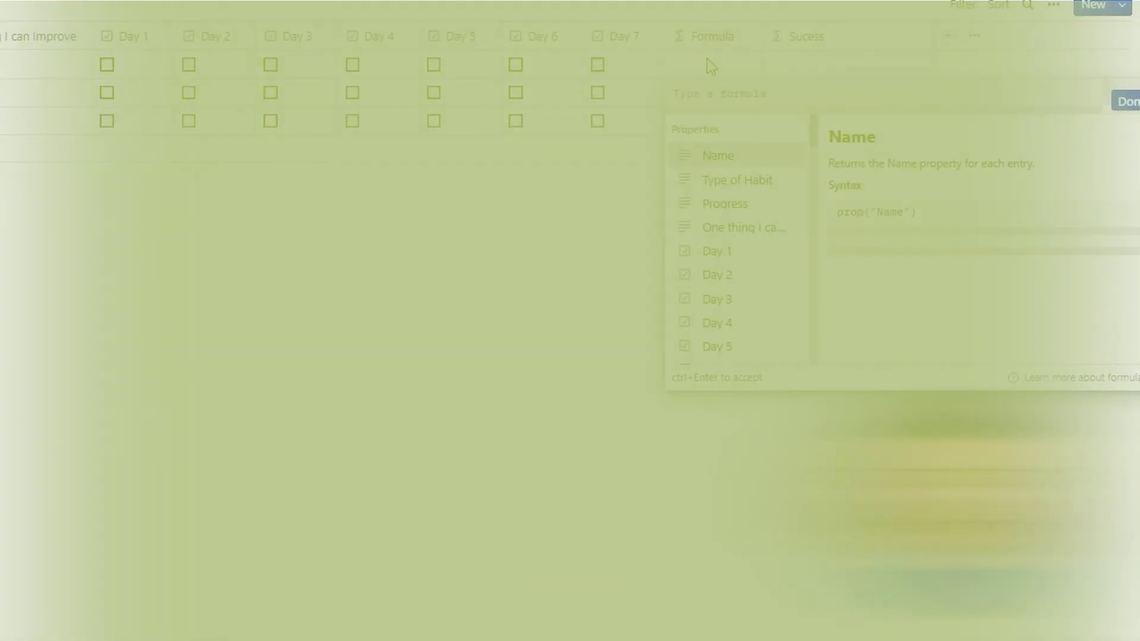
Set the formula to toNumber(prop("Day 1")) and test it on the first row.
type("N")
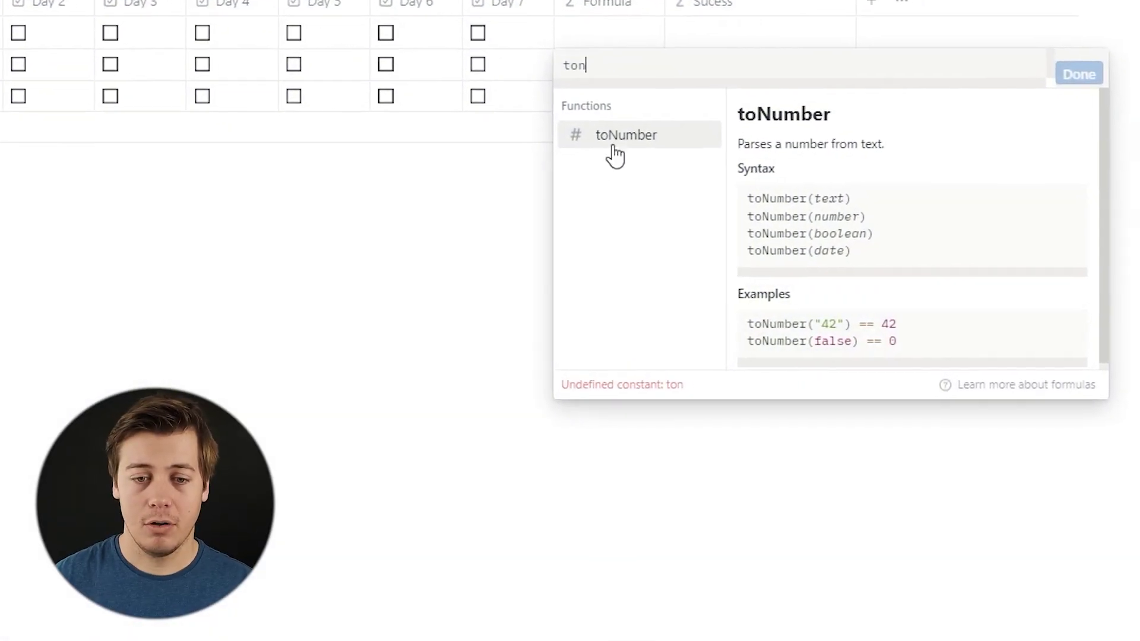
left_click(696, 156)
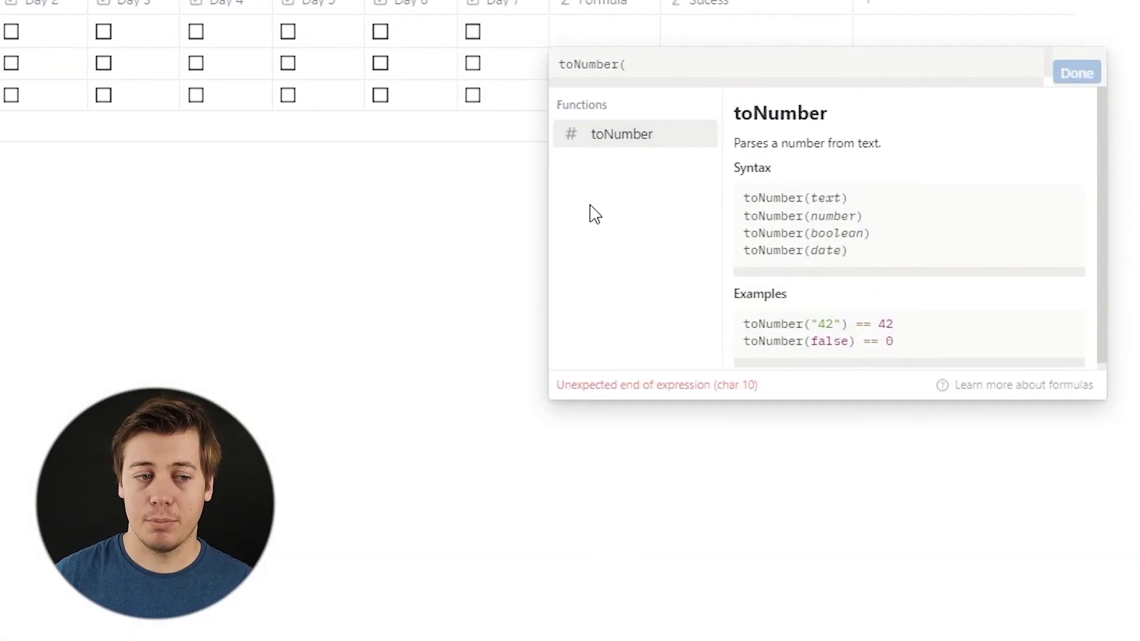
type("prop")
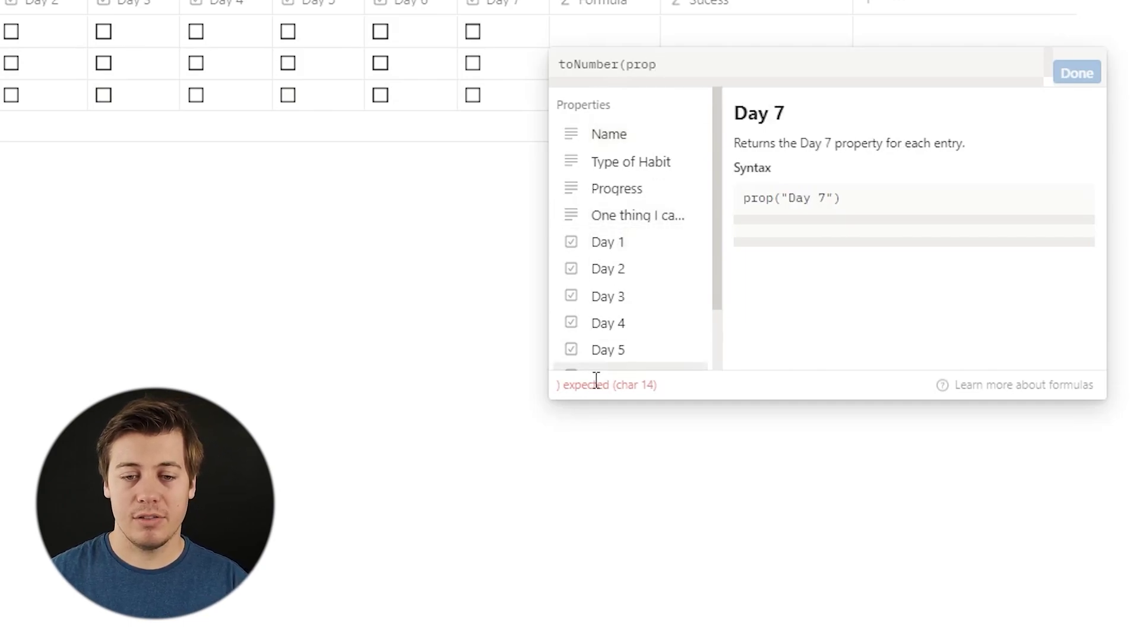
left_click(618, 244)
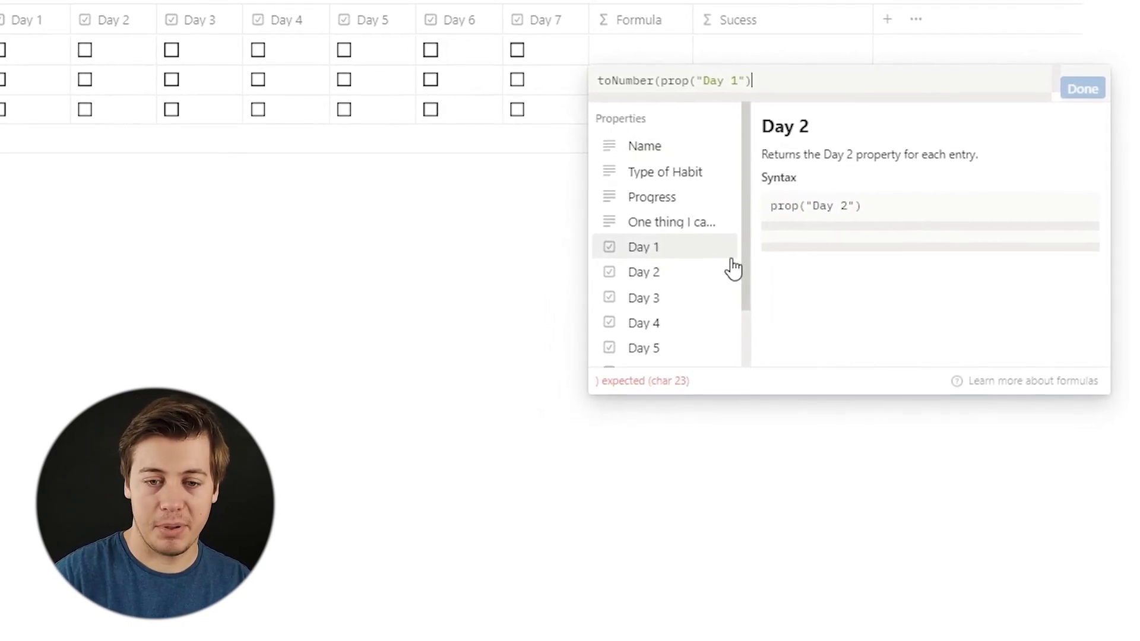
type(")")
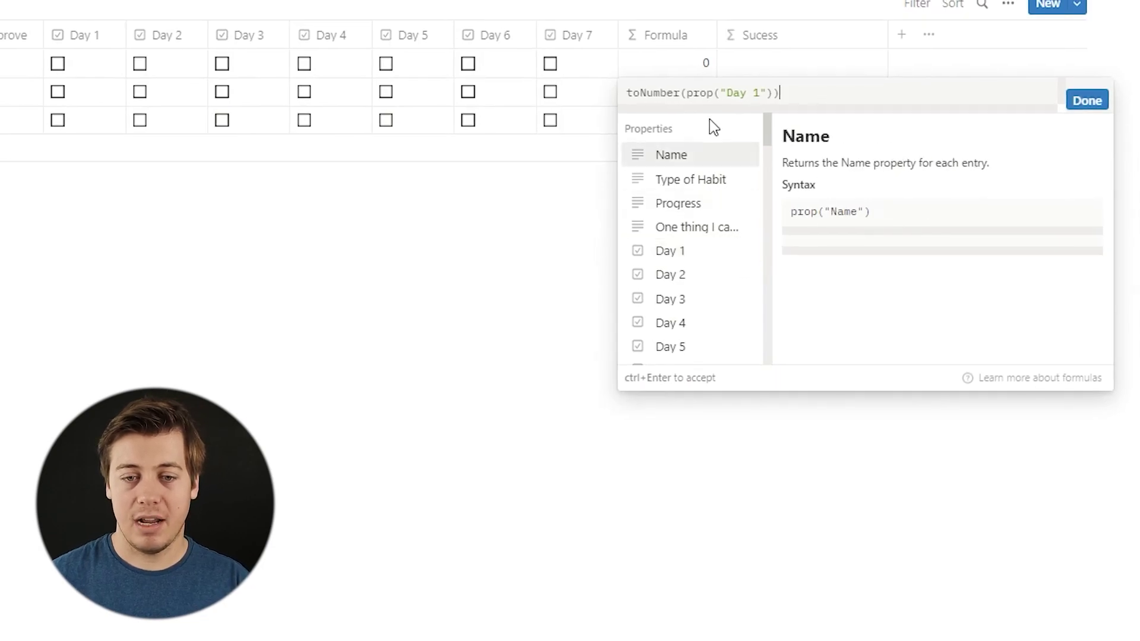
left_click(1085, 104)
left_click(59, 65)
left_click(57, 65)
Repeat the toNumber(prop("Day 1")) term seven times, joined with plus signs.
left_click(670, 64)
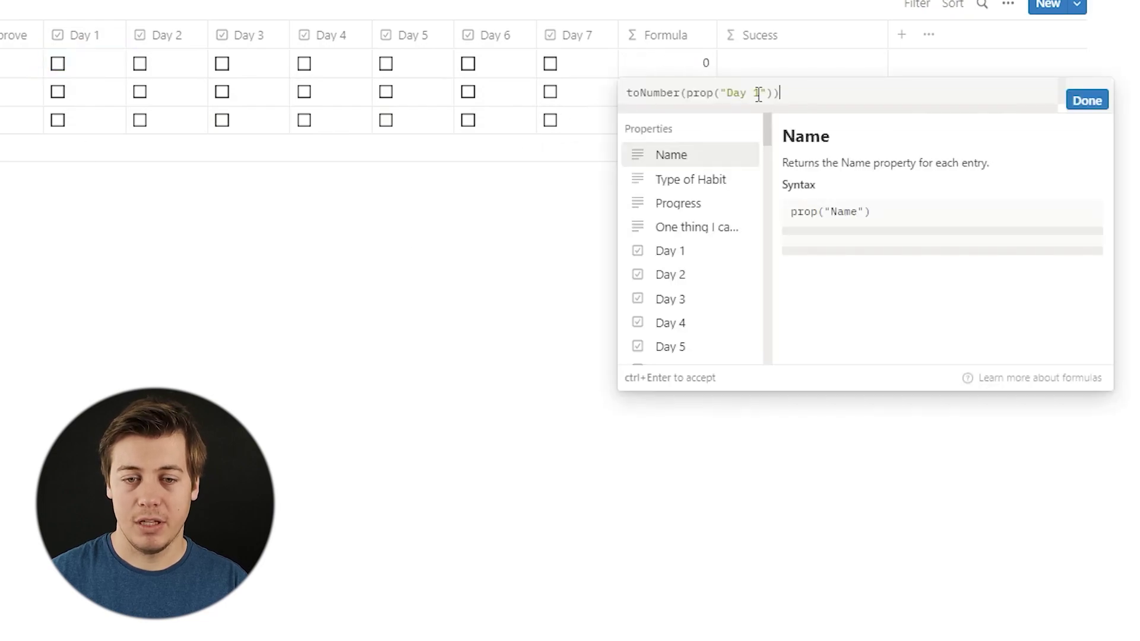
key("ctrl+a")
key("ctrl+c")
left_click(819, 92)
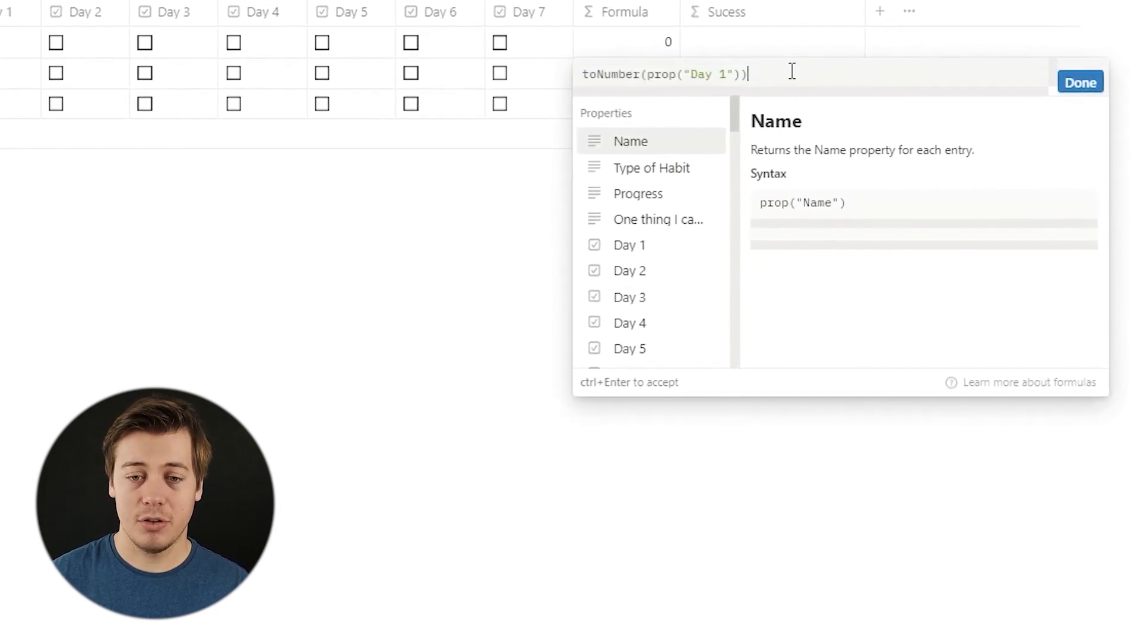
type("+")
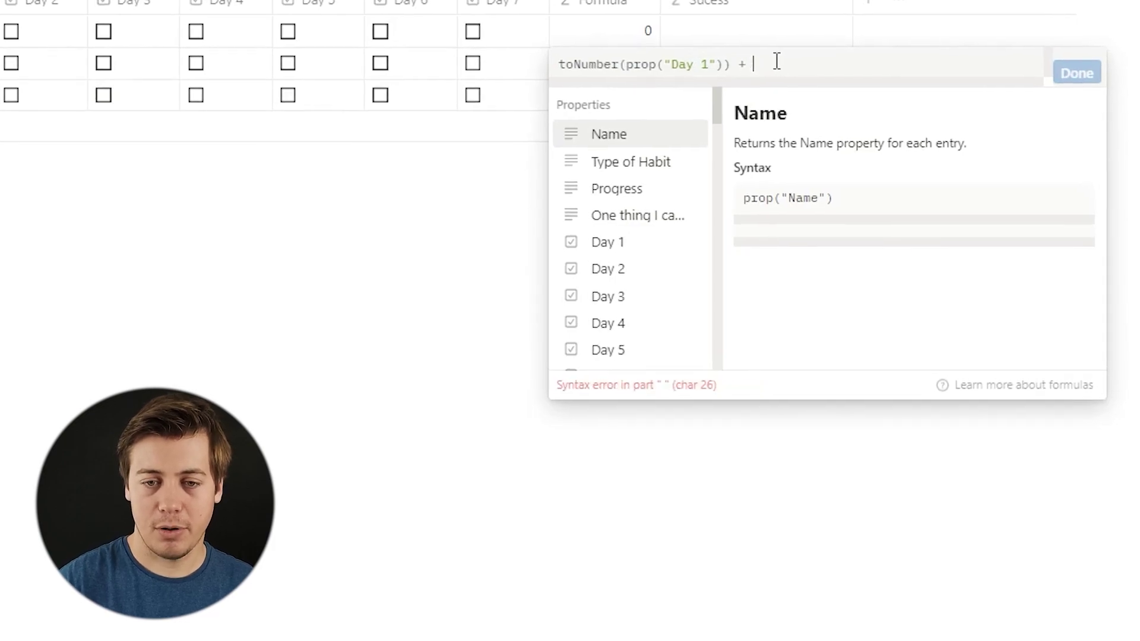
key("ctrl+v")
type("+")
key("ctrl+v")
type("+")
key("BackSpace")
key("BackSpace")
type("+")
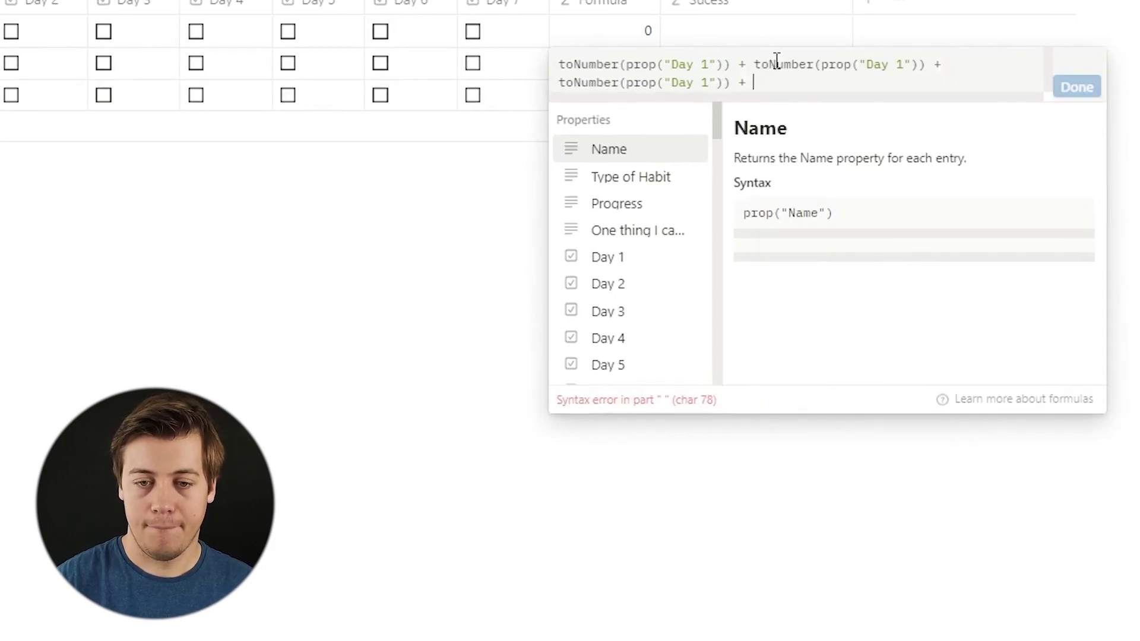
key("ctrl+v")
type("+")
key("ctrl+v")
type("+")
key("ctrl+v")
type("+")
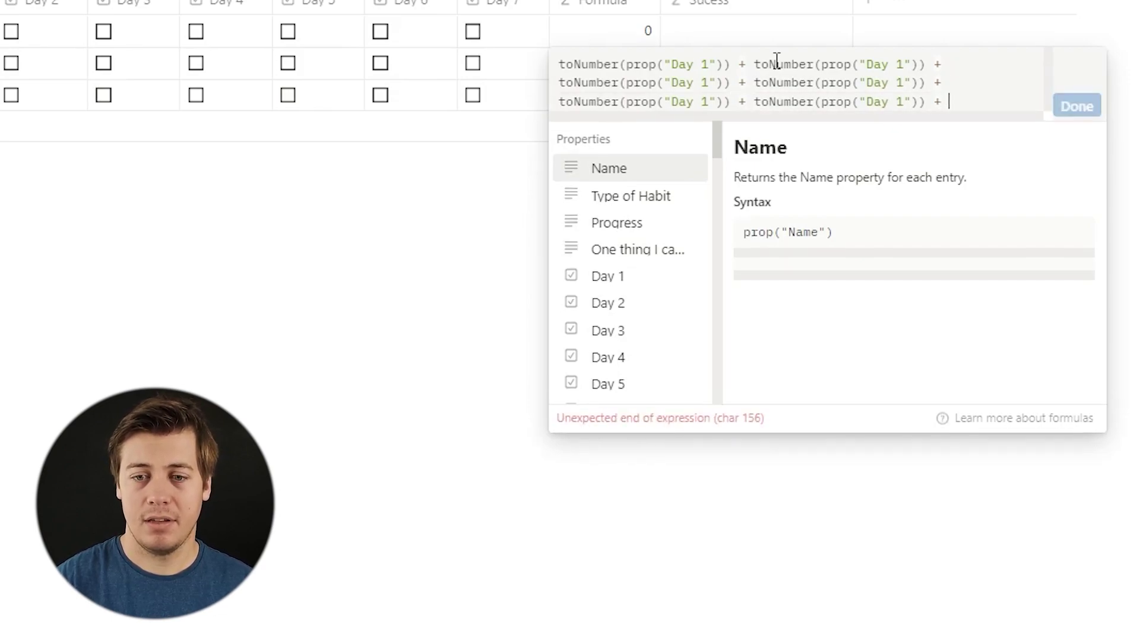
key("ctrl+v")
Change the second term to Day 2, wrap the sum in parentheses, and divide by 7.
left_click(907, 60)
key("BackSpace")
type("2")
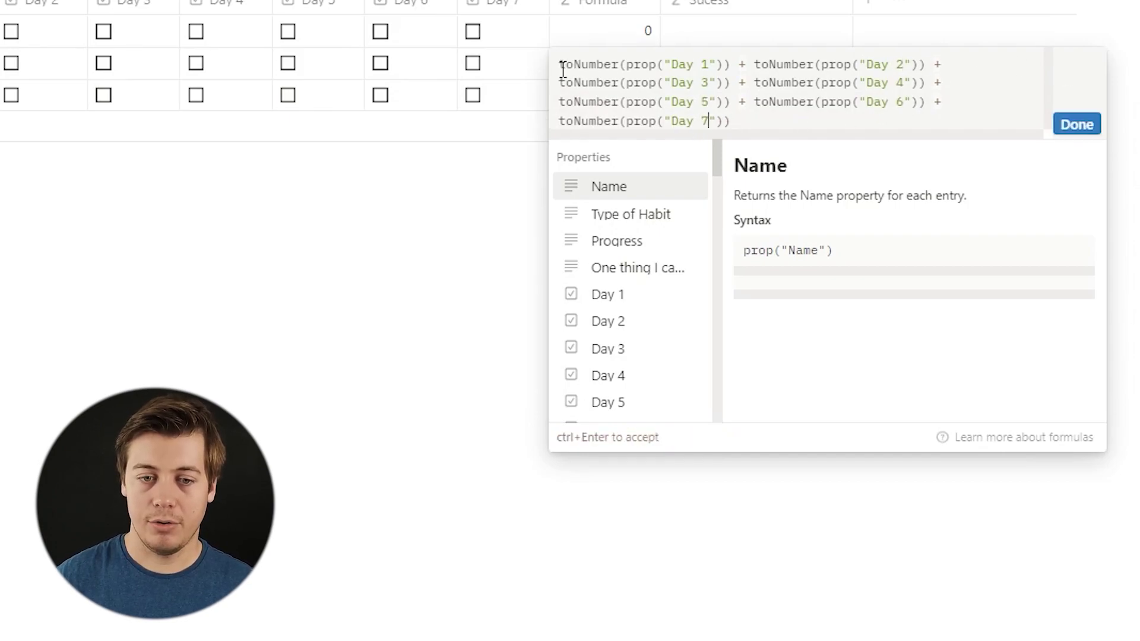
left_click(563, 67)
type("(")
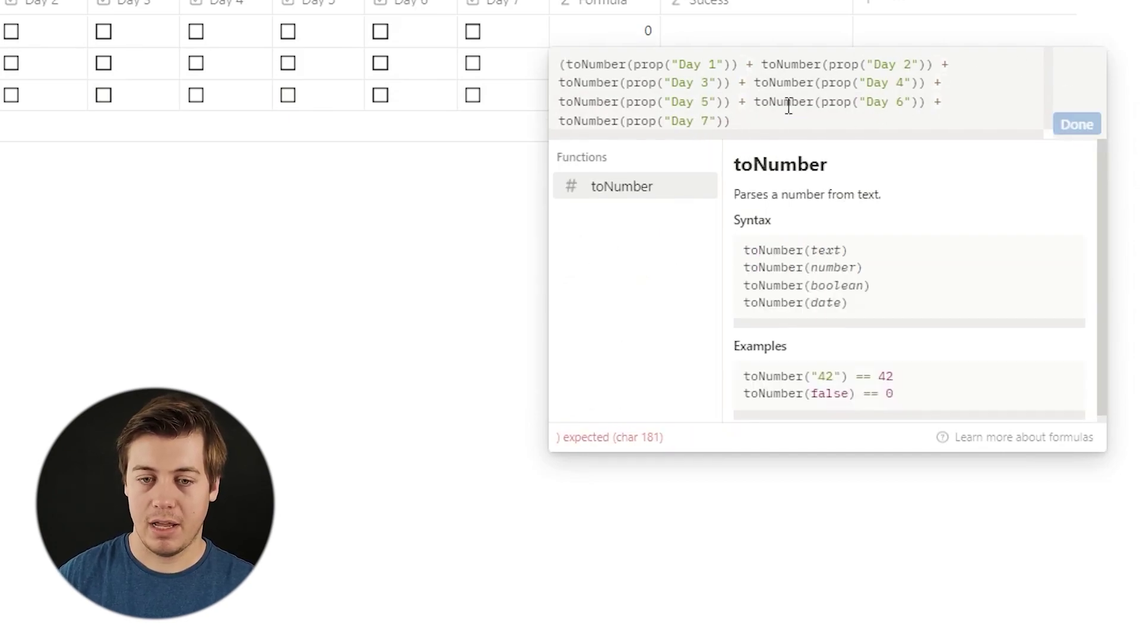
left_click(770, 123)
type(") / 7")
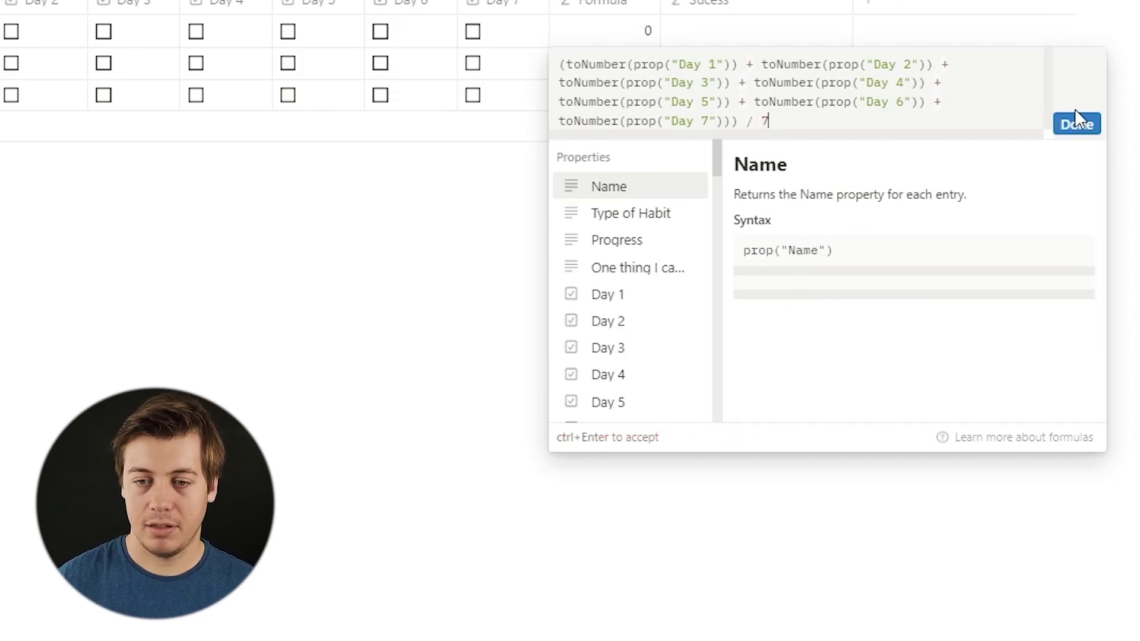
left_click(1076, 124)
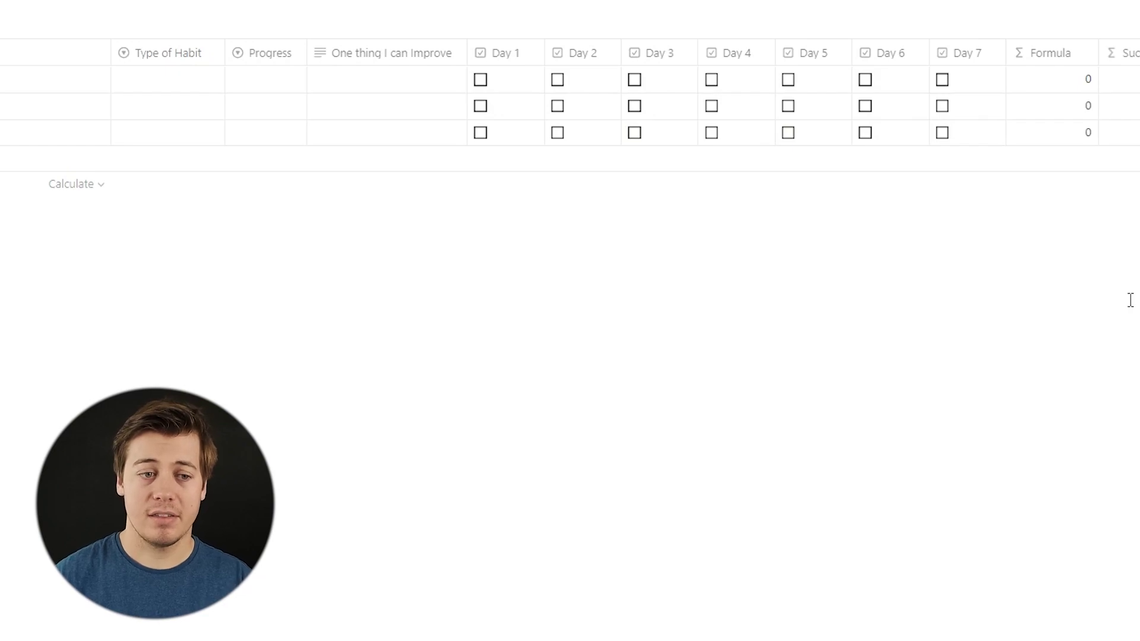
Test the Day 1–3 checkboxes and set the Formula number format to Percent.
left_click(480, 80)
left_click(558, 79)
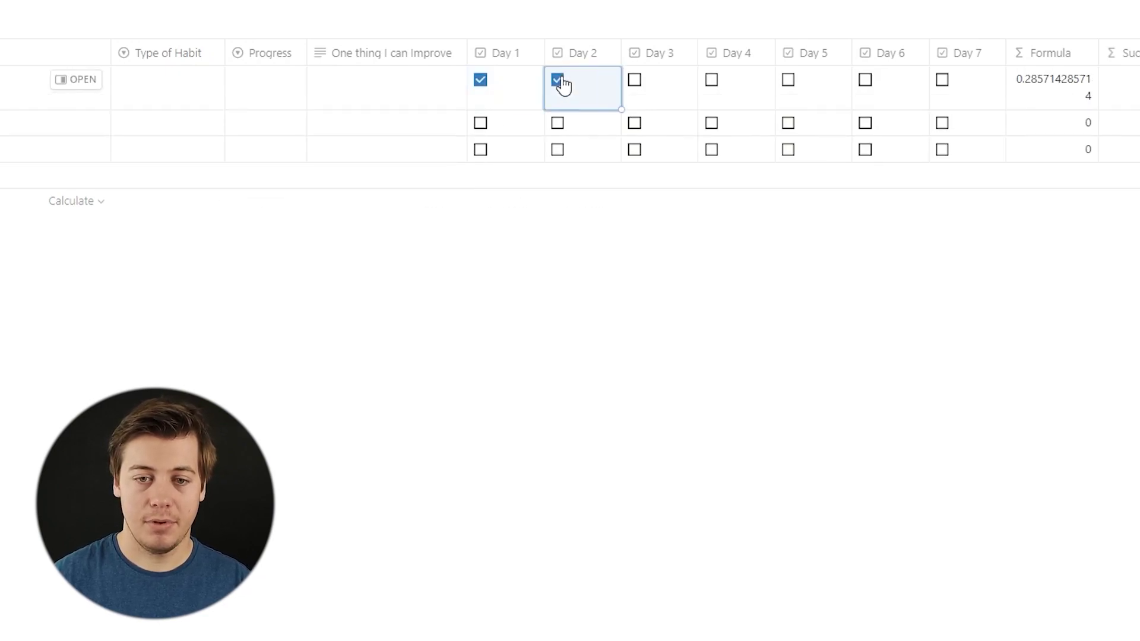
left_click(634, 80)
left_click(557, 81)
left_click(480, 81)
left_click(634, 80)
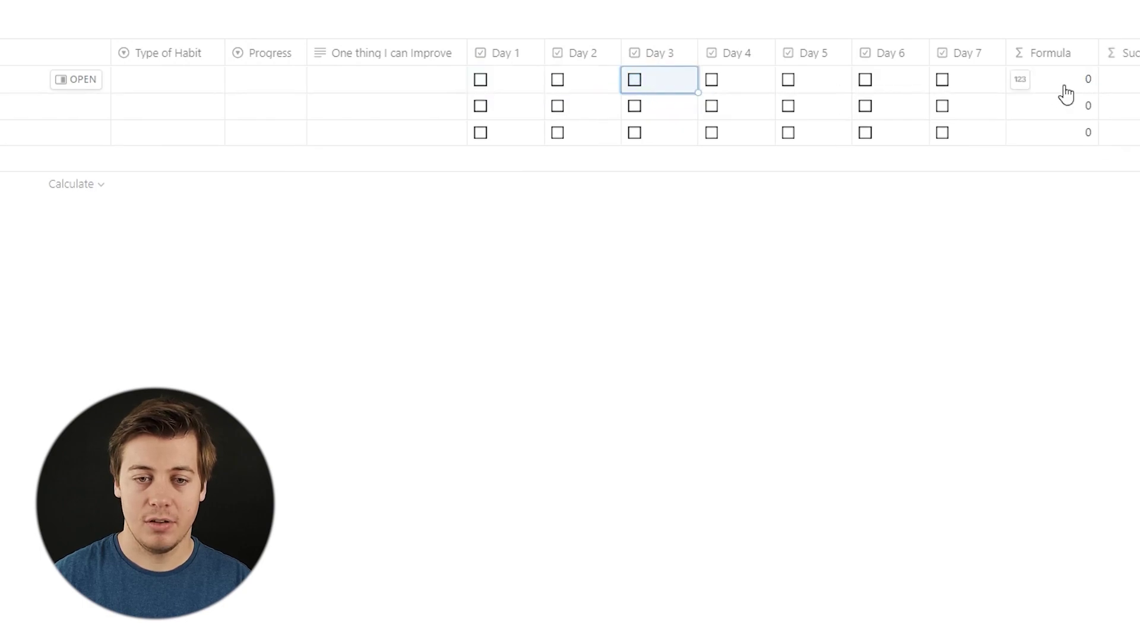
left_click(1021, 82)
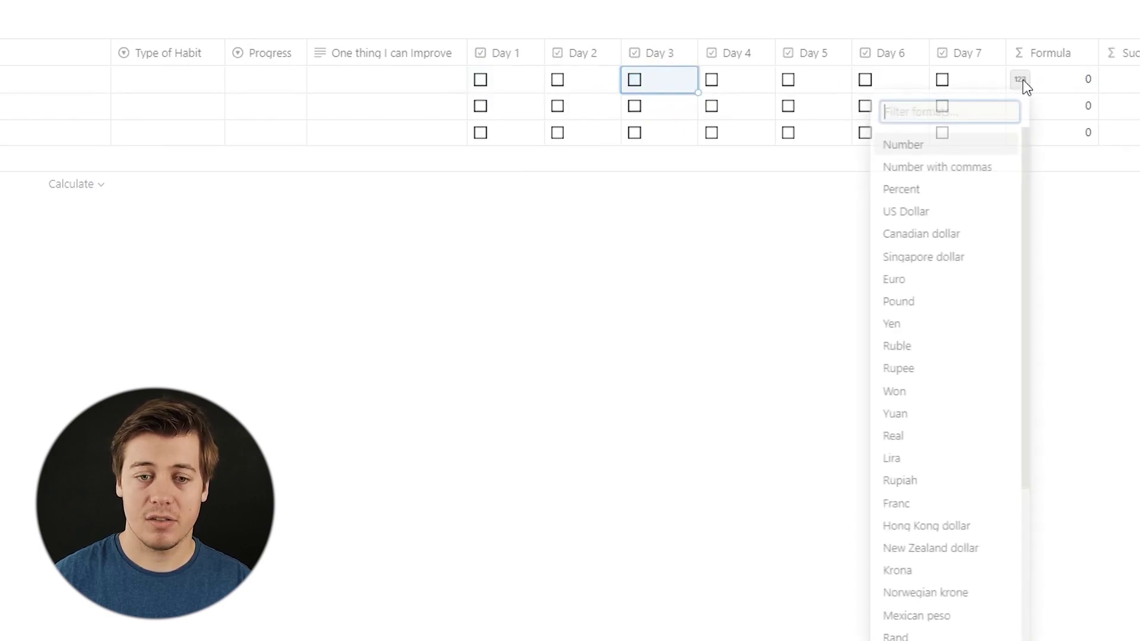
left_click(926, 189)
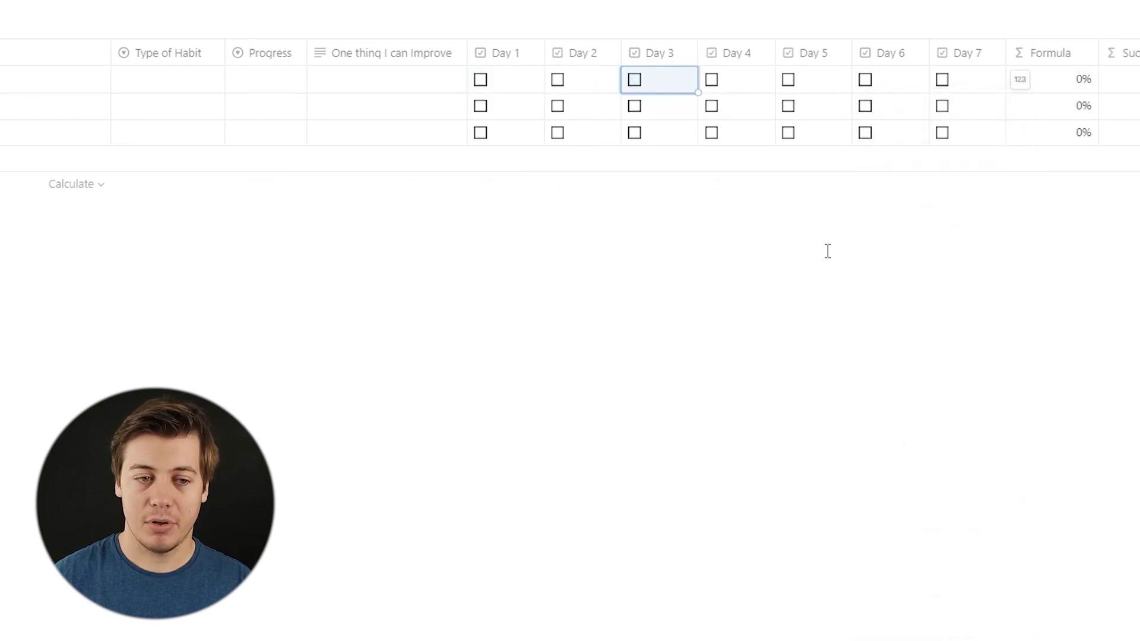
Re-test the Day 2 and Day 3 checkboxes, then reopen the Formula column's formula.
left_click(634, 81)
left_click(558, 80)
left_click(575, 89)
left_click(634, 81)
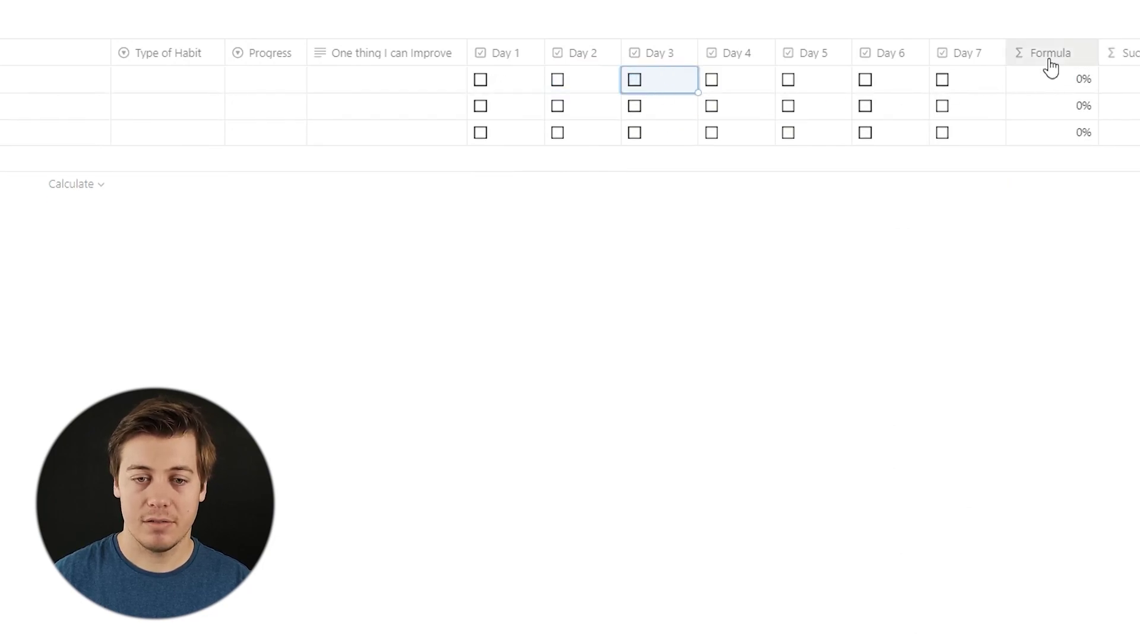
left_click(1056, 87)
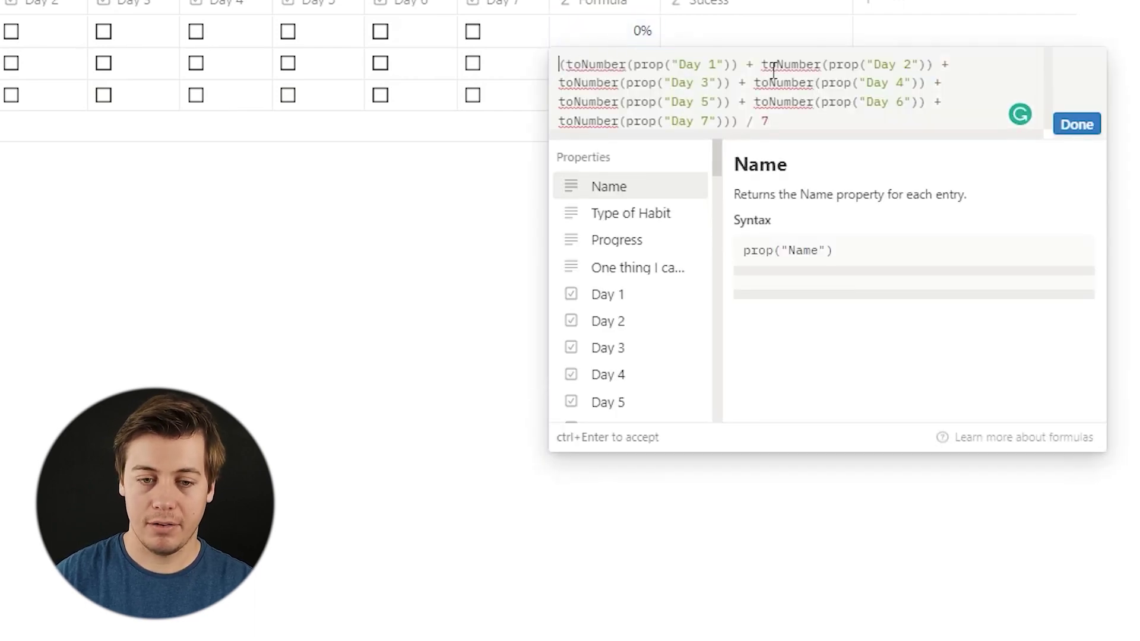
Wrap the Day 1–7 weekly-average formula in round(), closing it with /100, and apply it.
type("(")
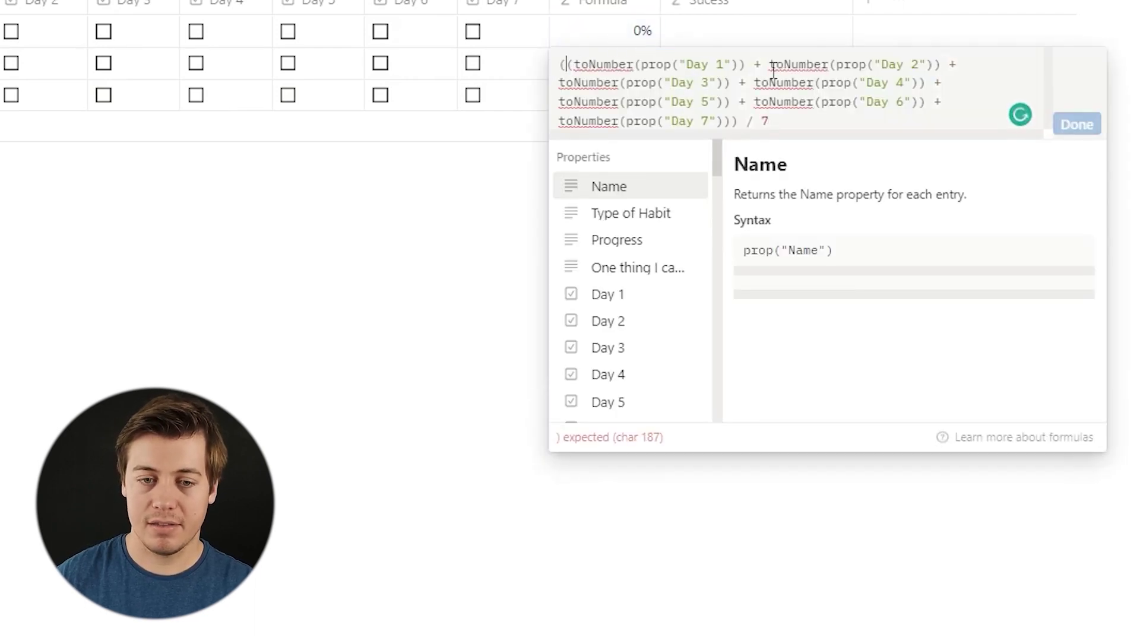
left_click(791, 121)
type(")")
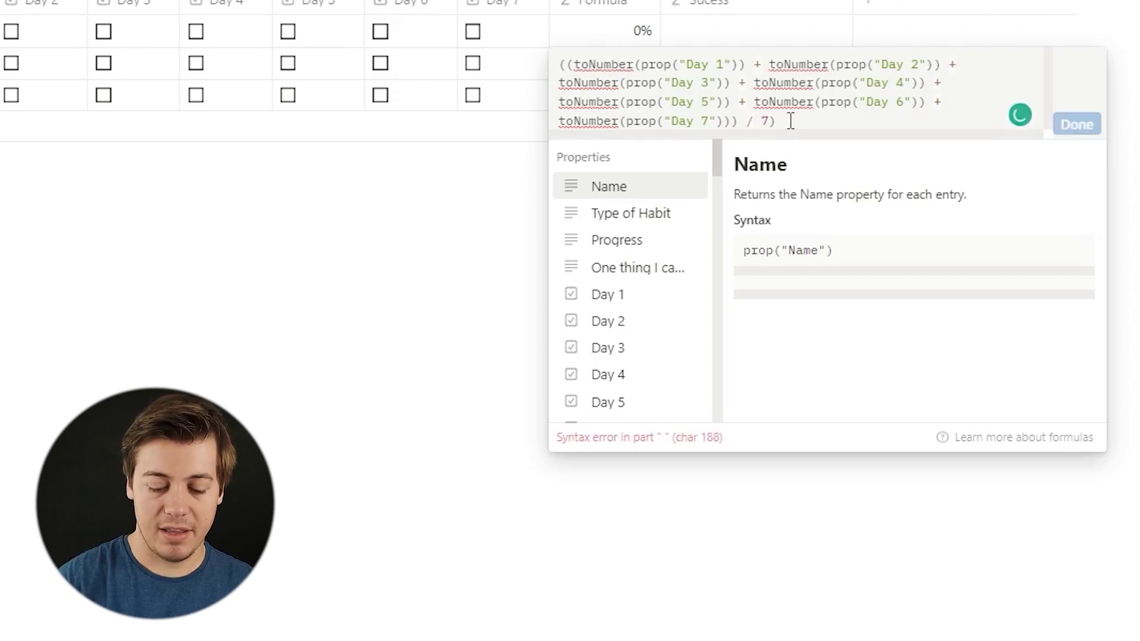
type(" + ")
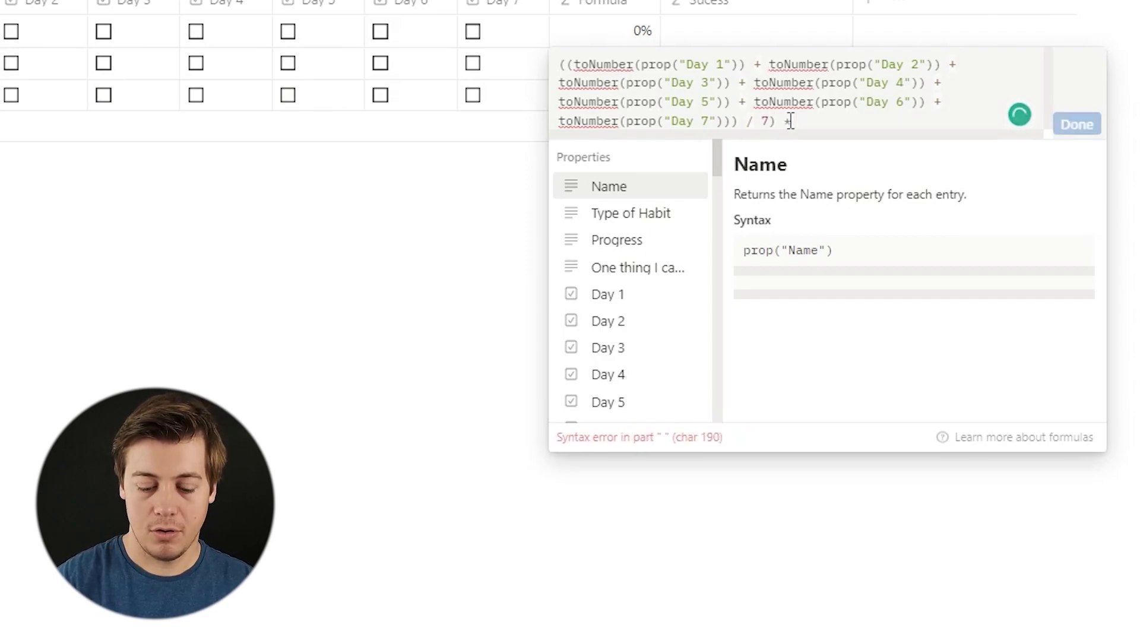
type("100)")
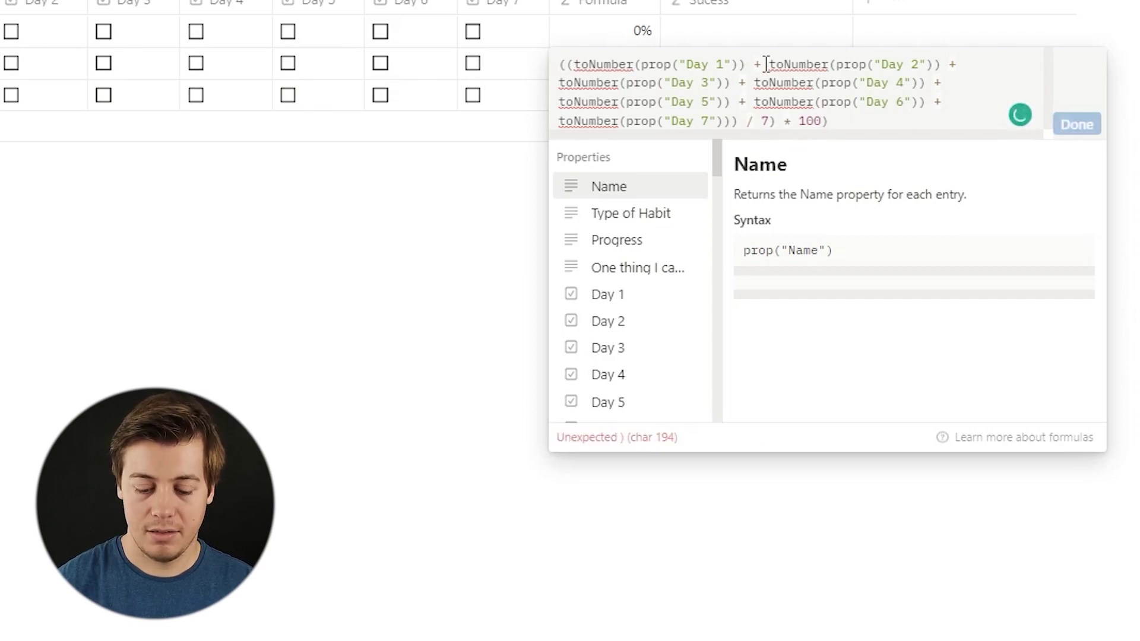
type("(")
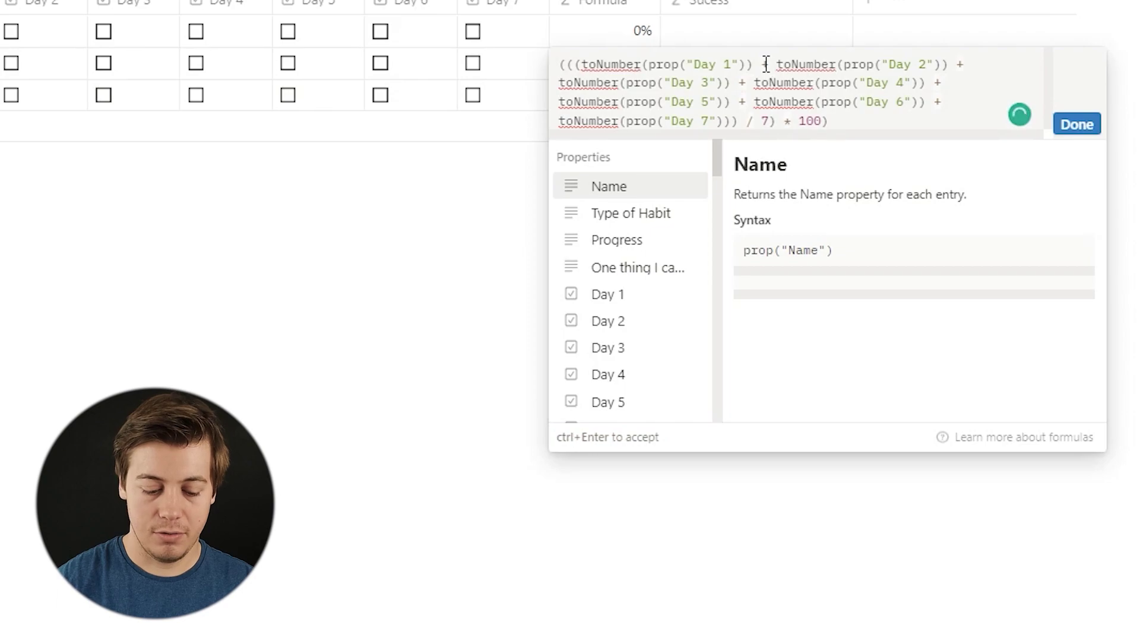
key("Home")
type("round")
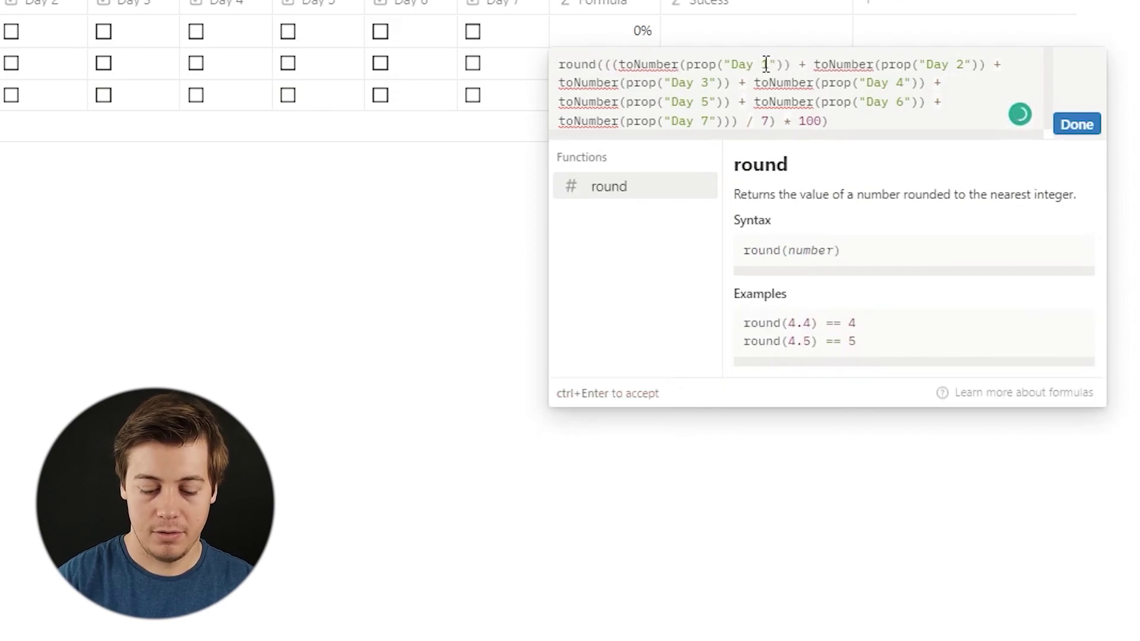
type("(")
left_click(842, 119)
type(")")
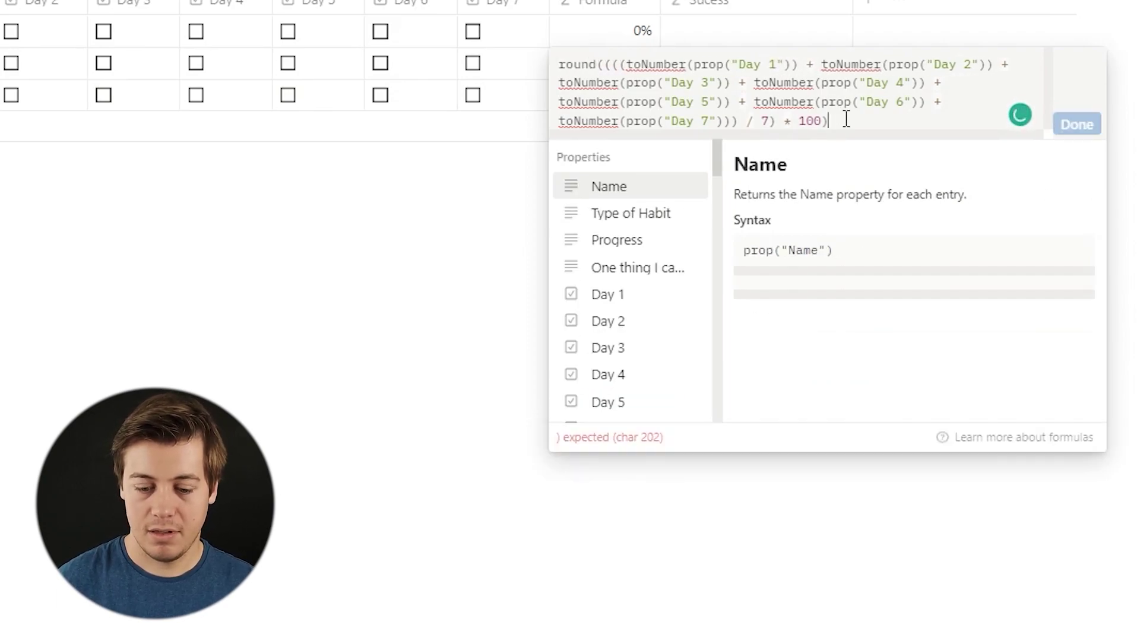
type(" /1")
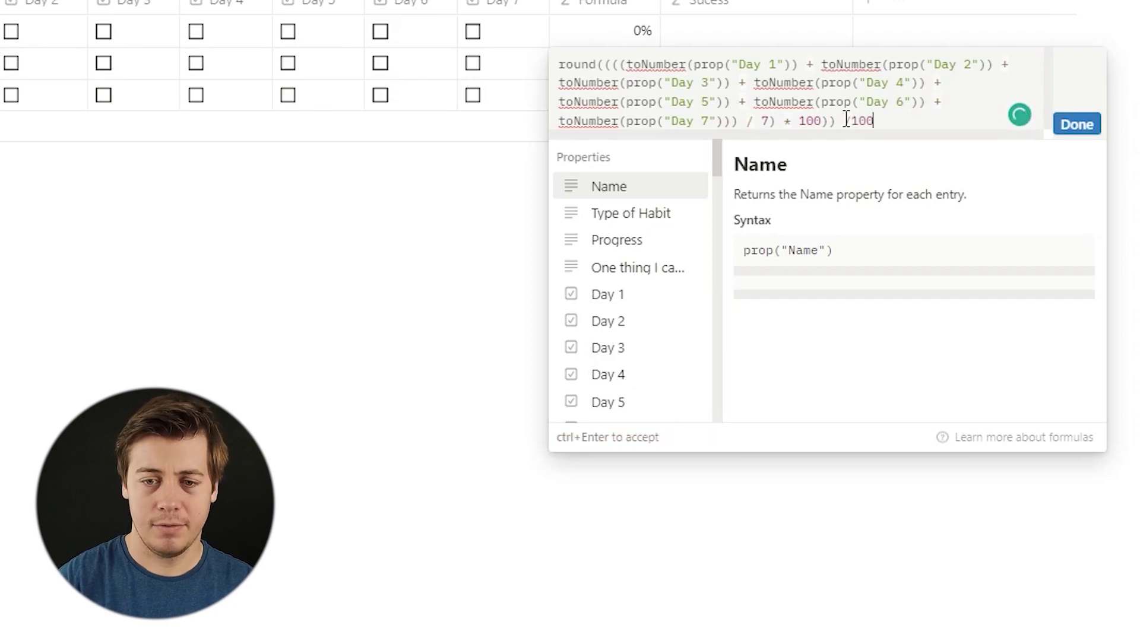
type("00")
left_click(1091, 124)
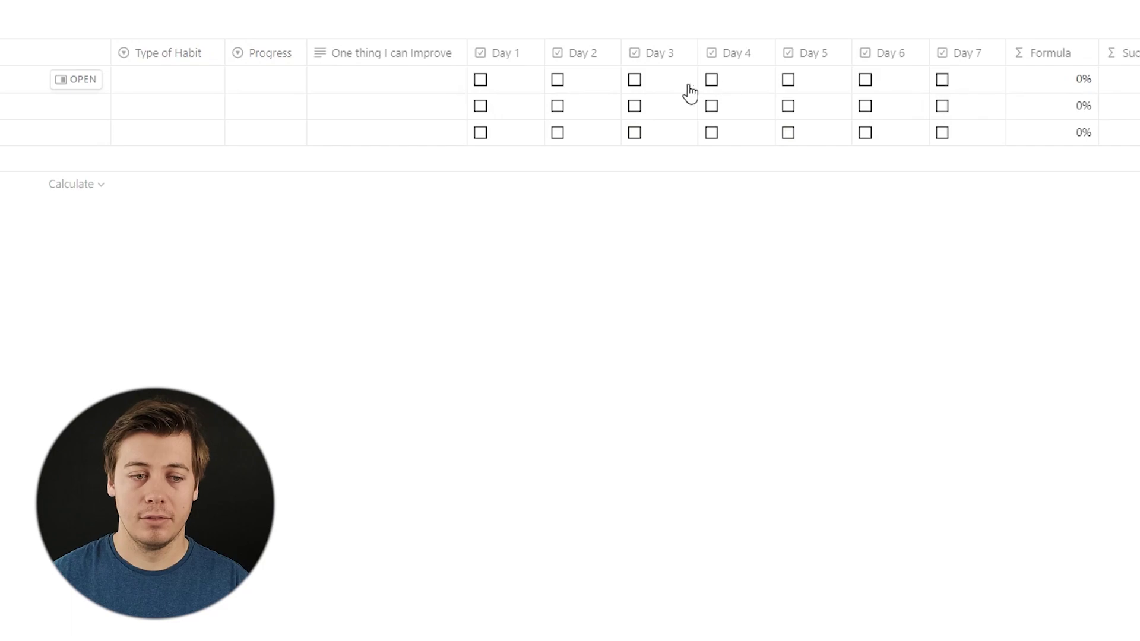
Tick and then untick Day 2 through Day 7 in the first habit row to test the percentage.
left_click(558, 80)
left_click(635, 80)
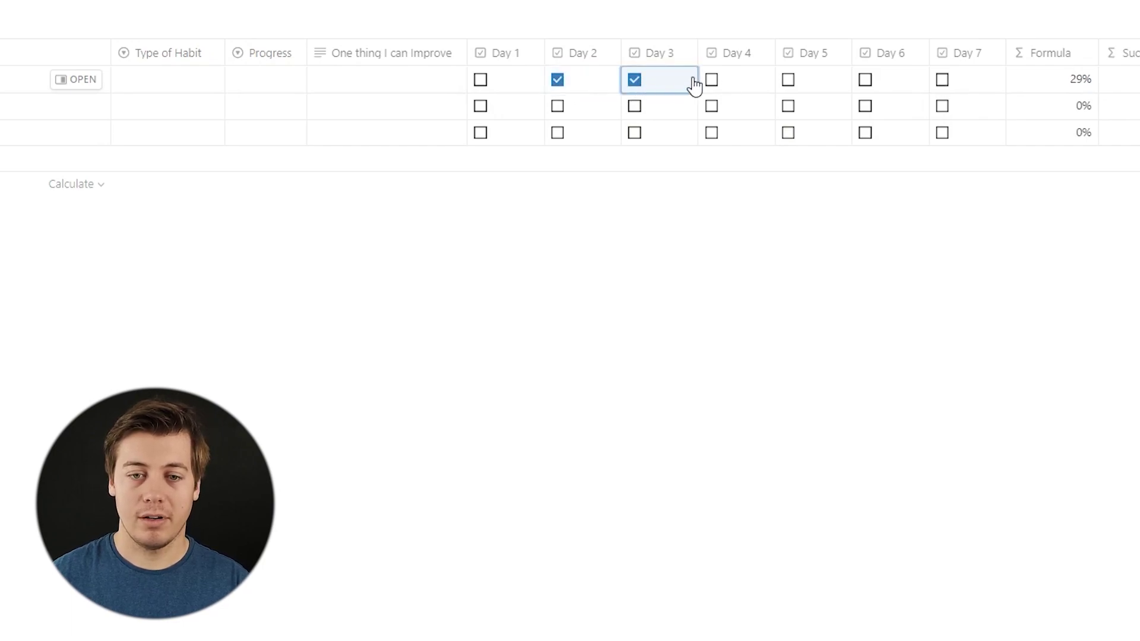
left_click(712, 81)
left_click(789, 81)
left_click(865, 81)
left_click(943, 81)
left_click(866, 81)
left_click(788, 81)
left_click(711, 82)
left_click(635, 80)
left_click(558, 80)
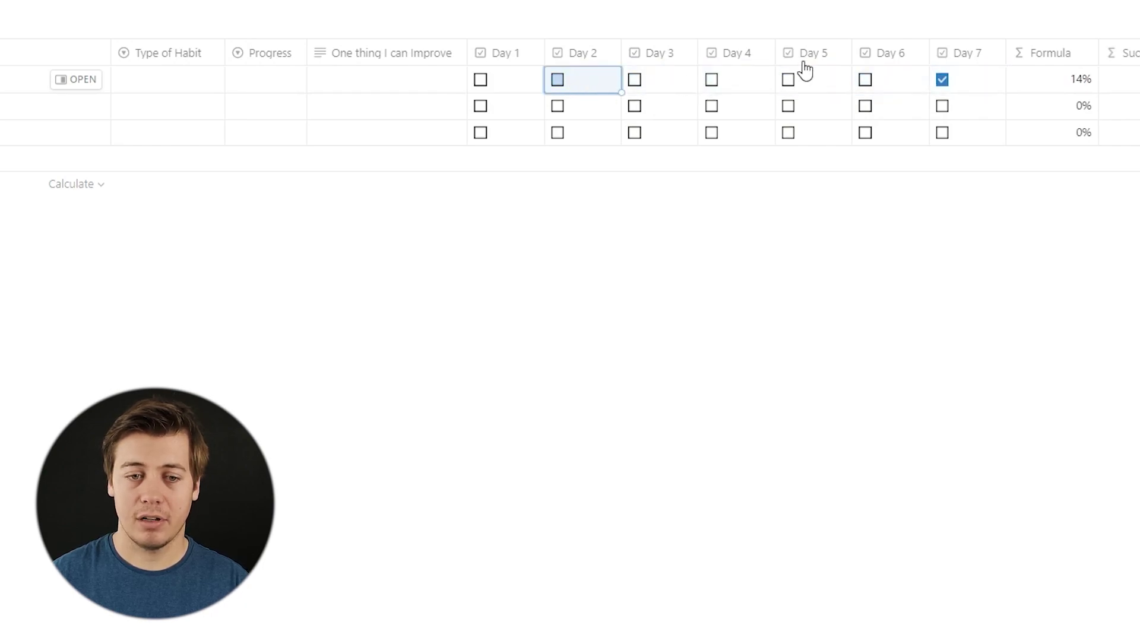
left_click(946, 83)
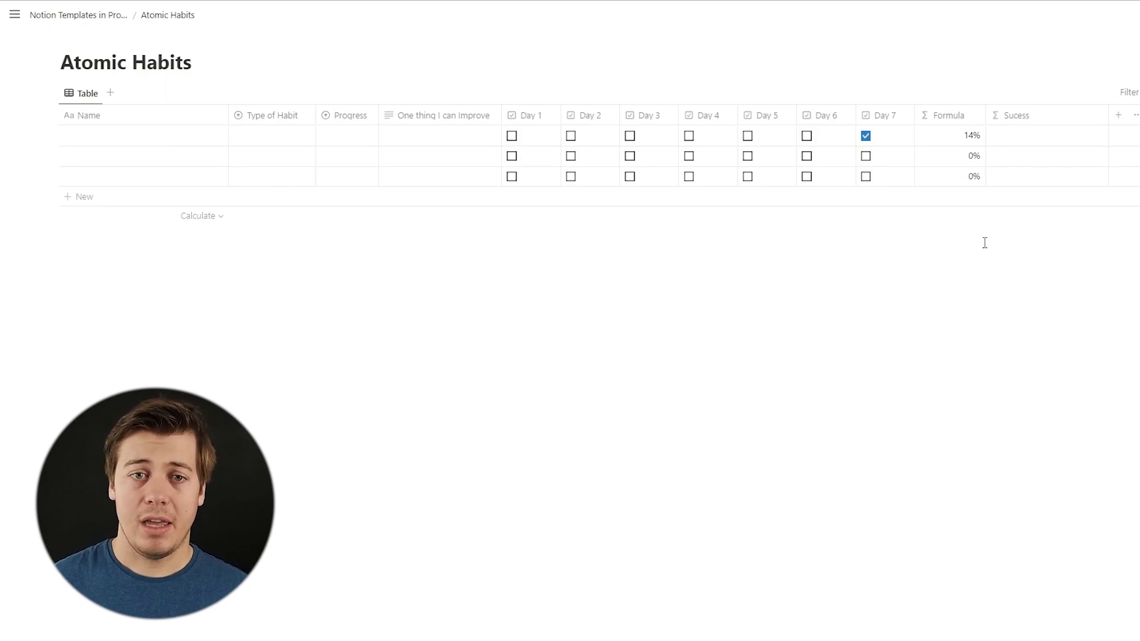
Retick days in the first row until five are checked and Formula shows 71%.
left_click(512, 137)
left_click(572, 137)
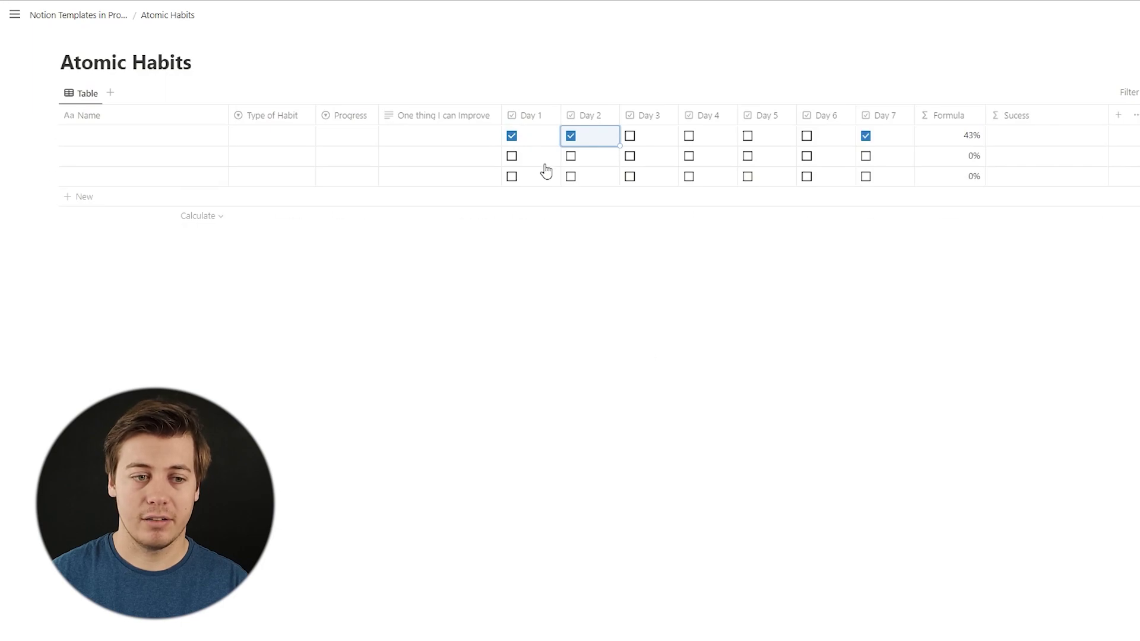
left_click(571, 136)
left_click(512, 137)
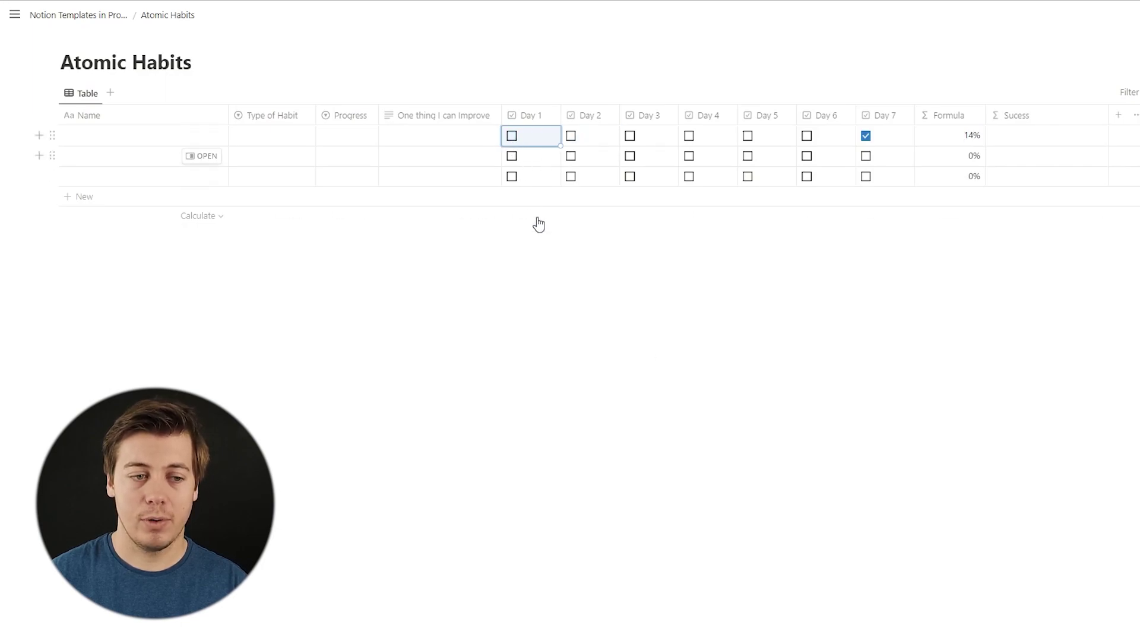
left_click(512, 136)
left_click(630, 137)
left_click(689, 136)
left_click(748, 136)
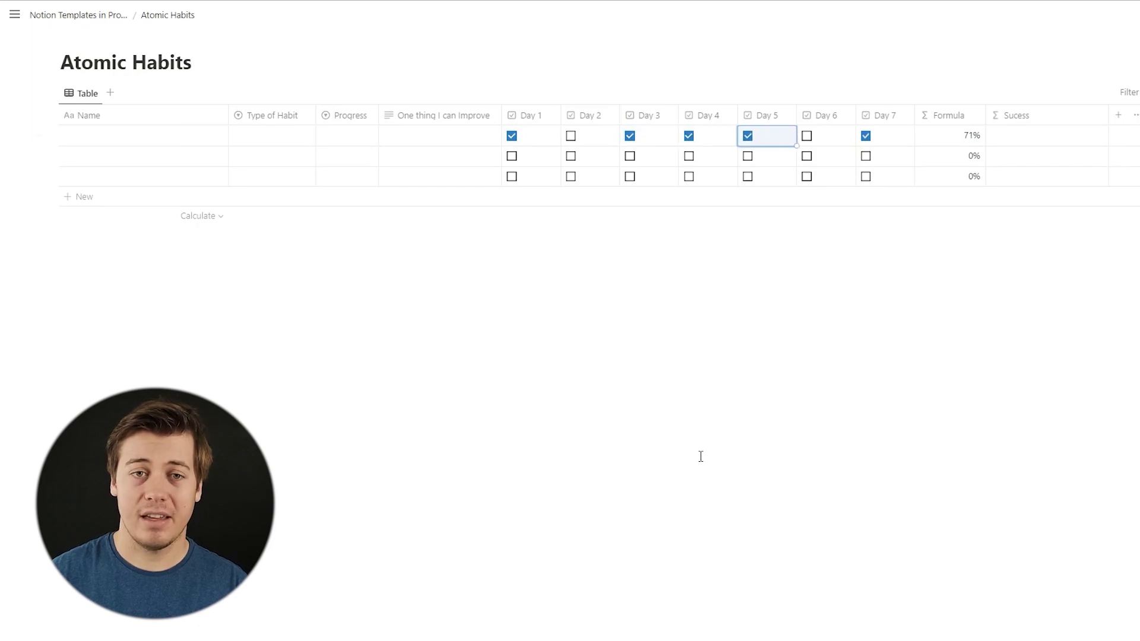
left_click(630, 136)
mouse_move(686, 638)
left_click(807, 136)
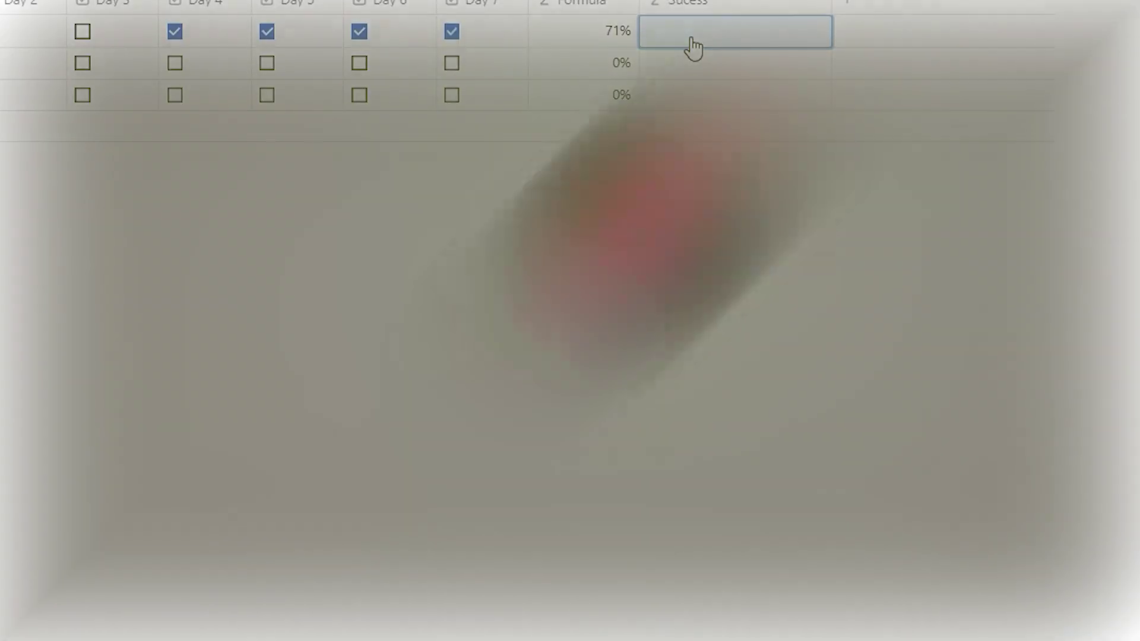
Give Sucess the formula if(toNumber(prop("Day 1")) + toNumber(prop("Day 2")) < 1, "Fail", "Success").
left_click(693, 43)
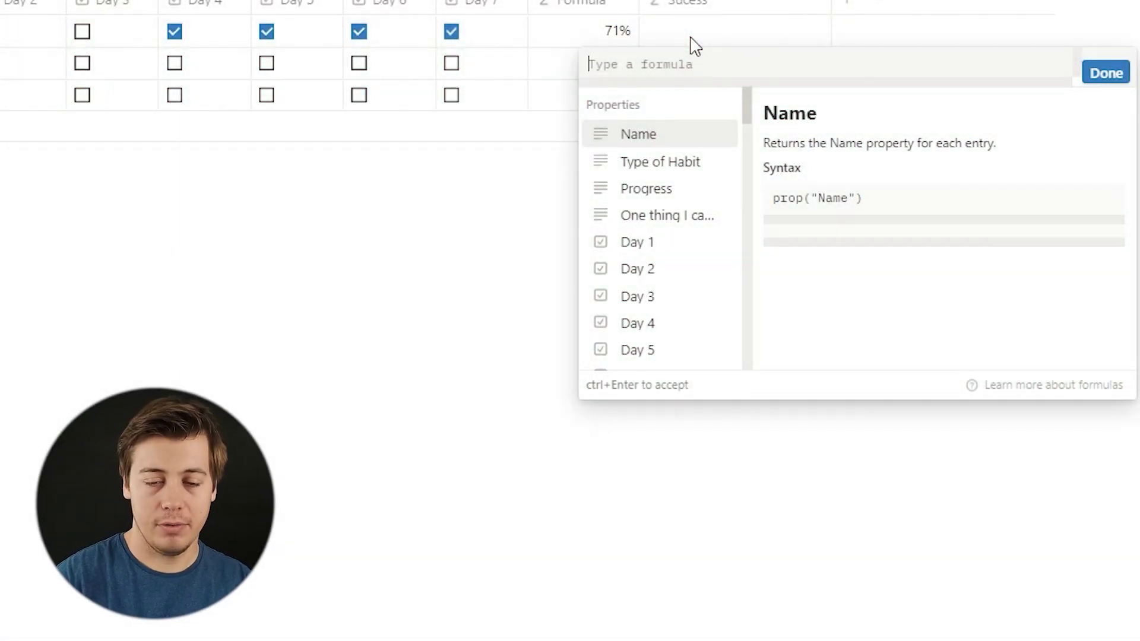
type("i")
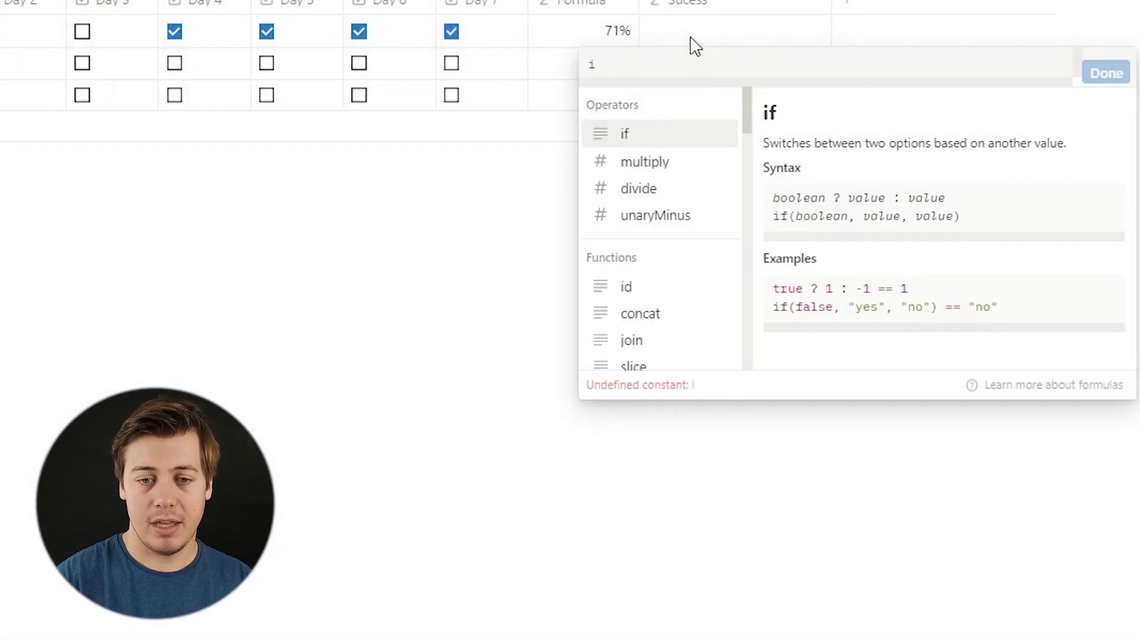
type("f(to")
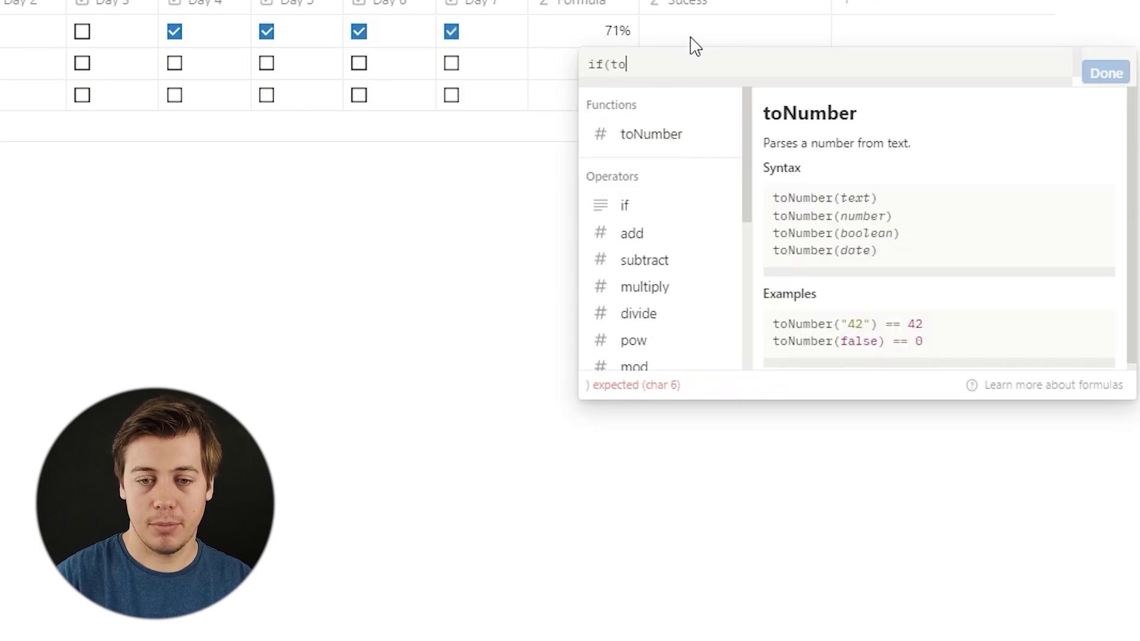
left_click(642, 143)
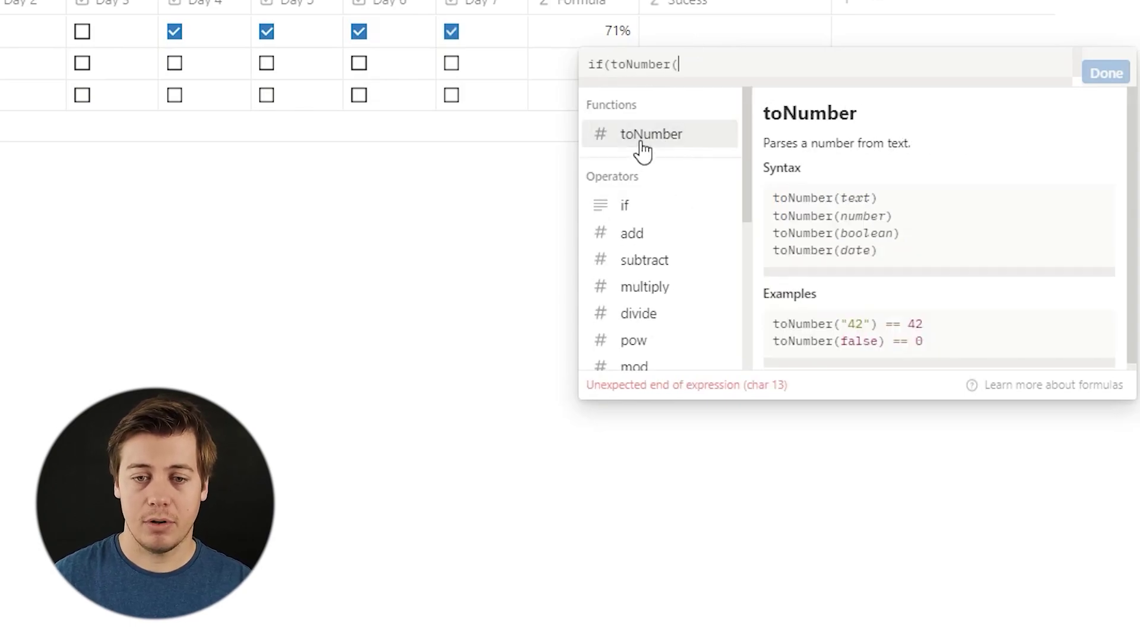
type("pr")
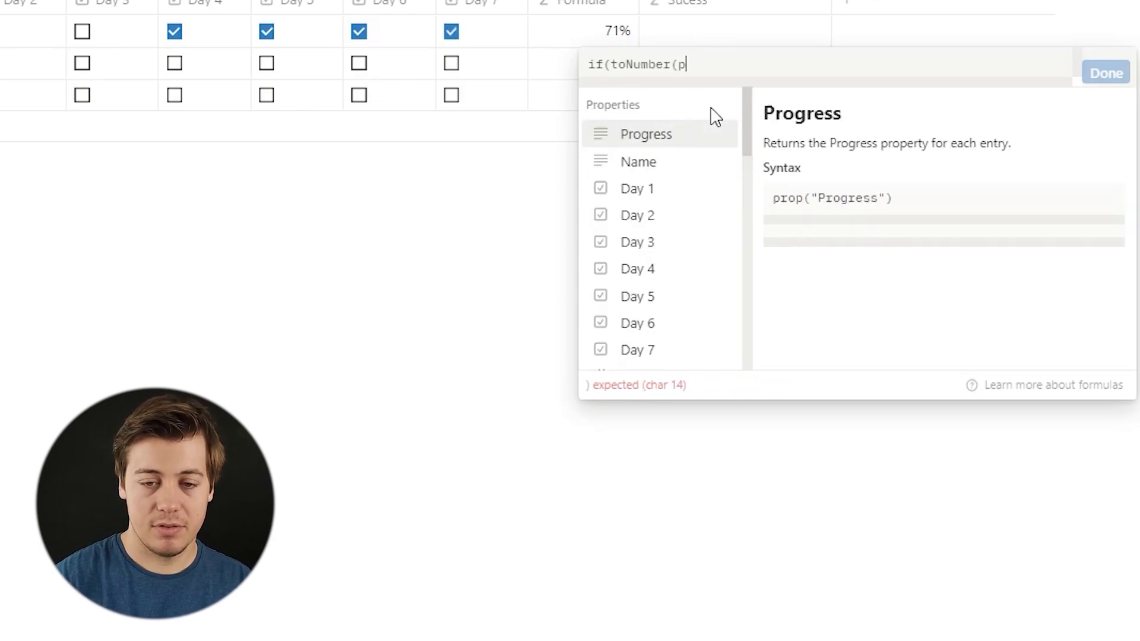
left_click(671, 217)
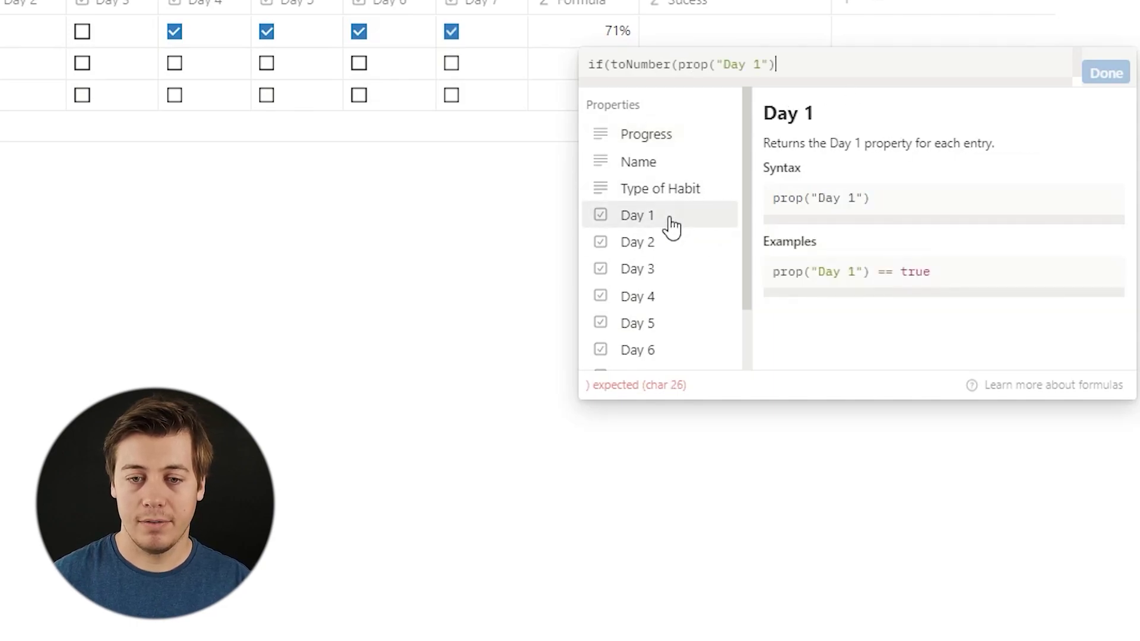
type(") ")
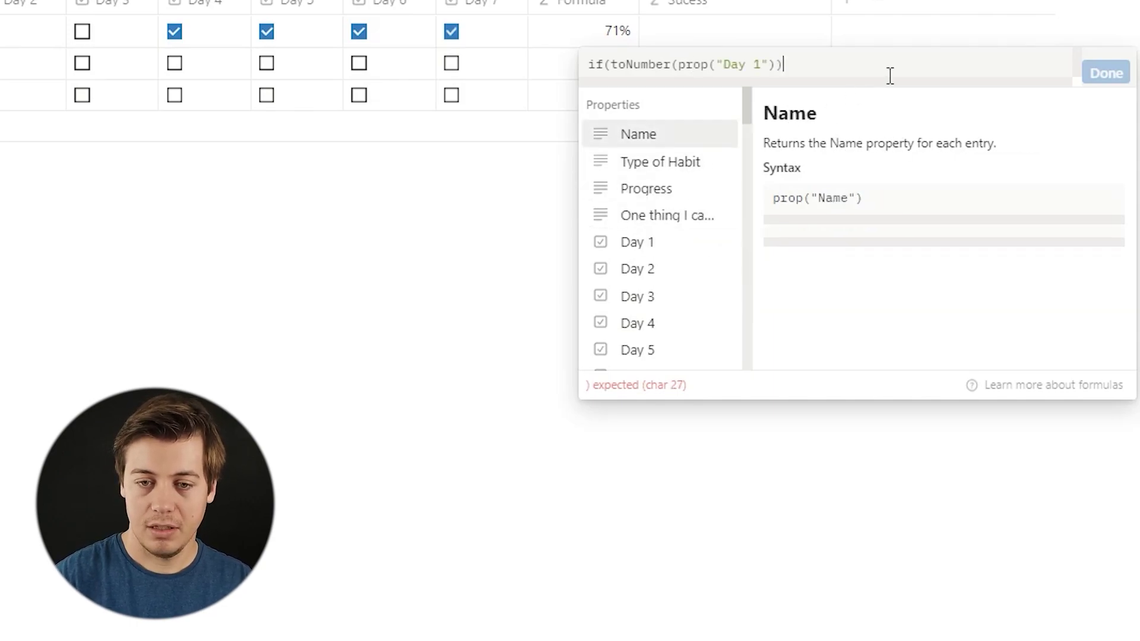
type("+")
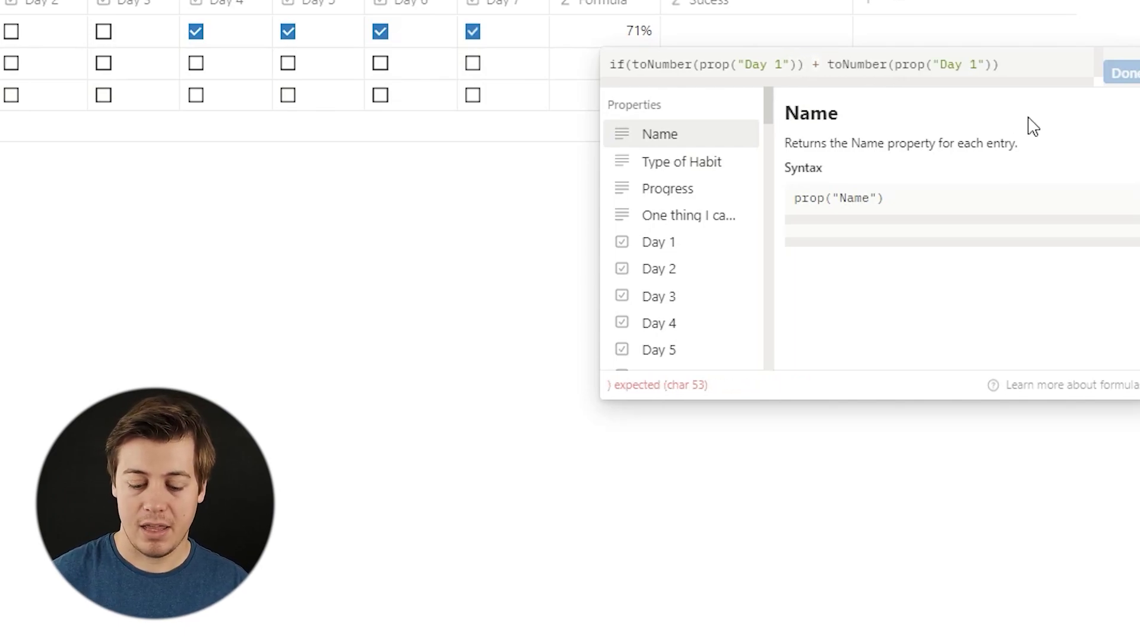
type("<")
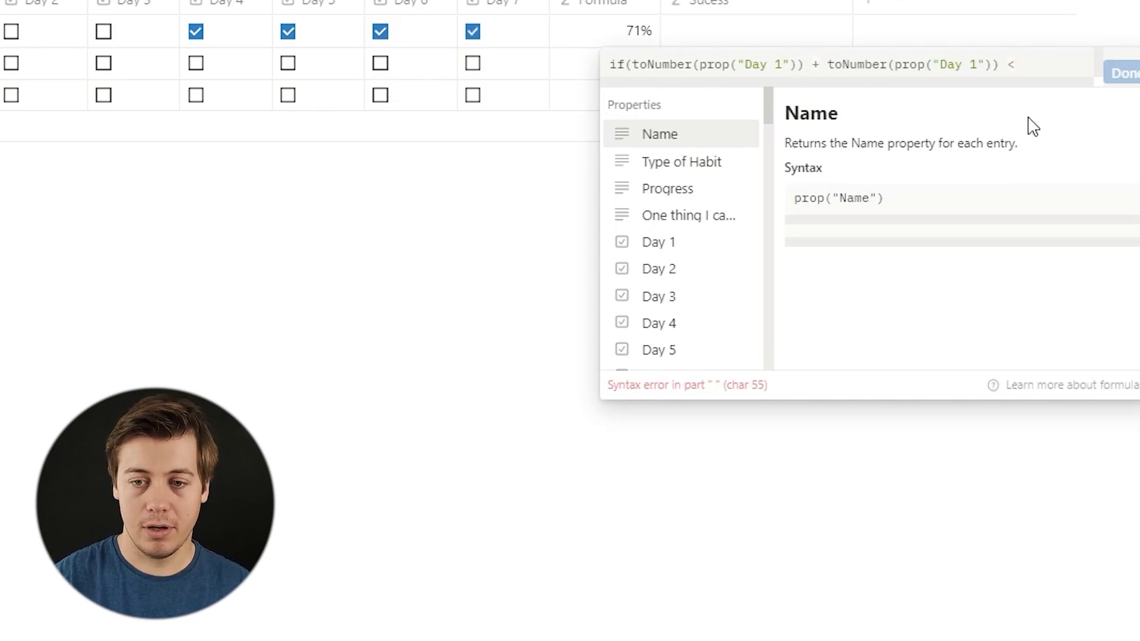
type(" 1, ")
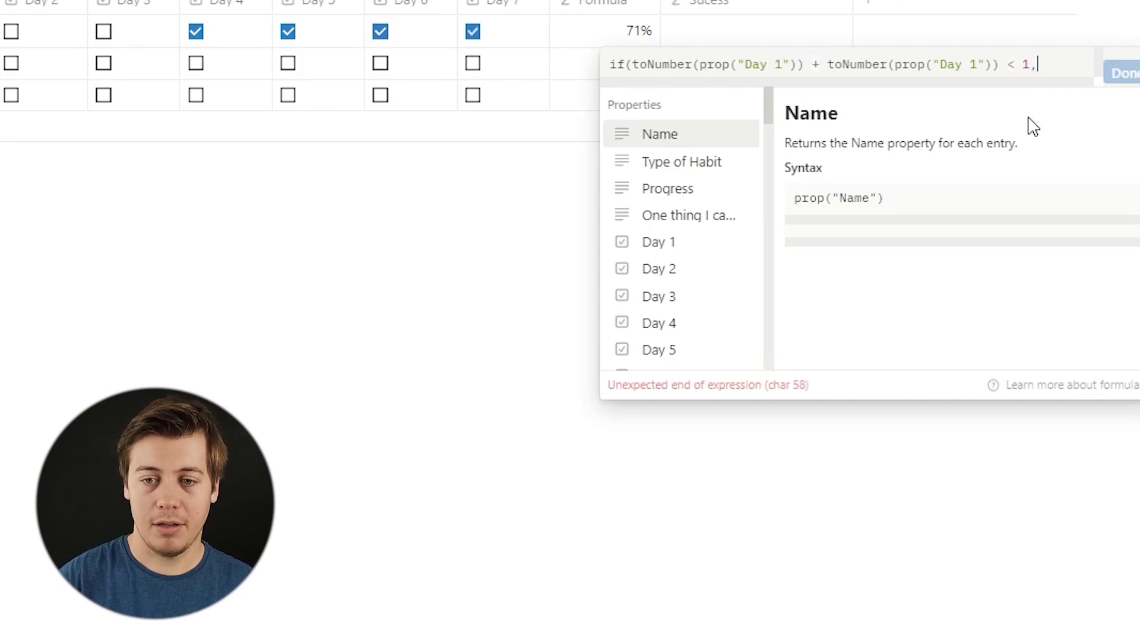
type("\"")
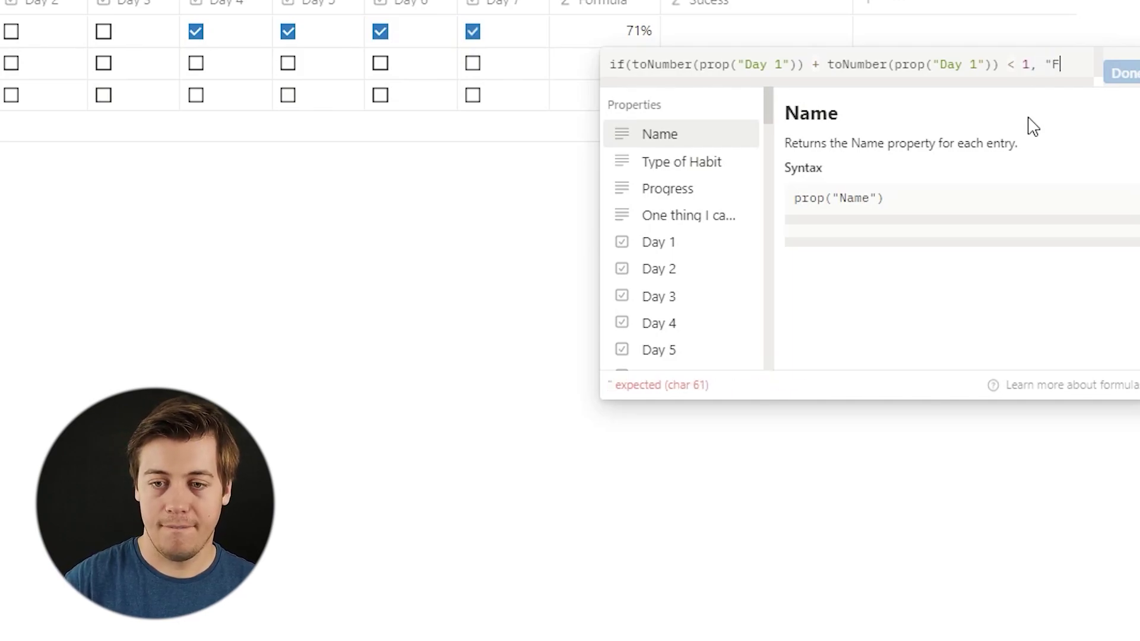
type("Fail\"")
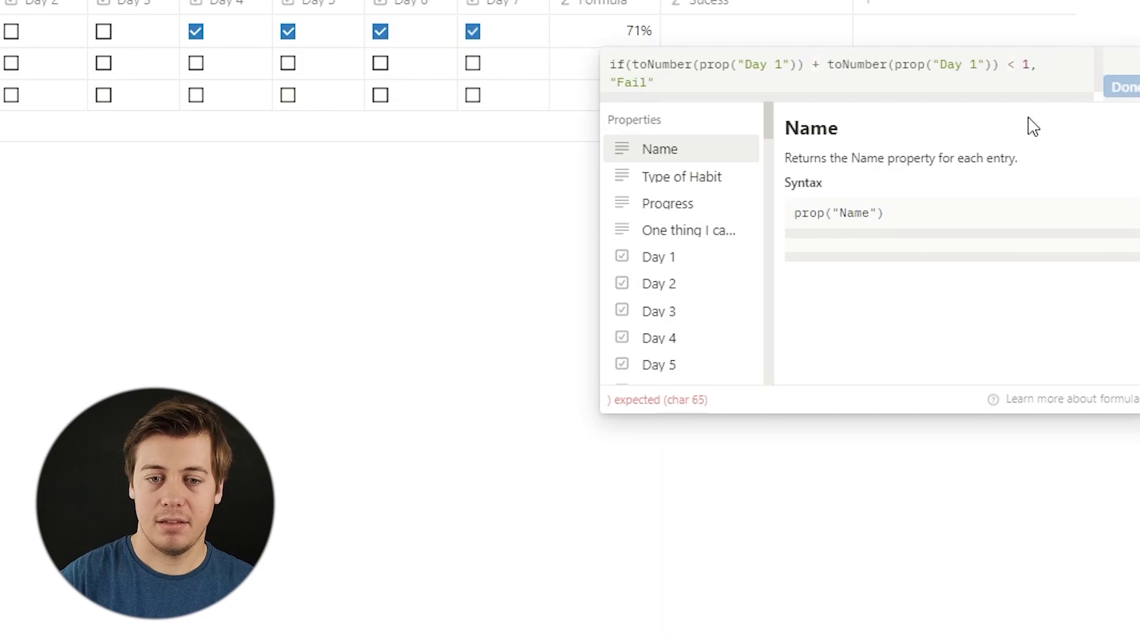
type(", ")
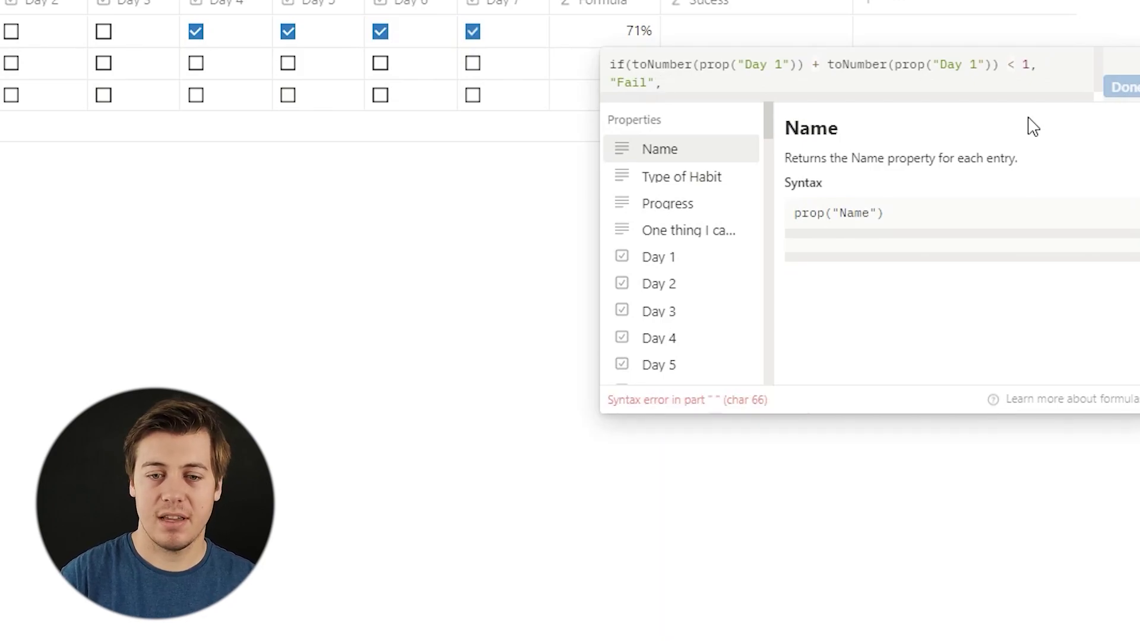
type("\"Success\")")
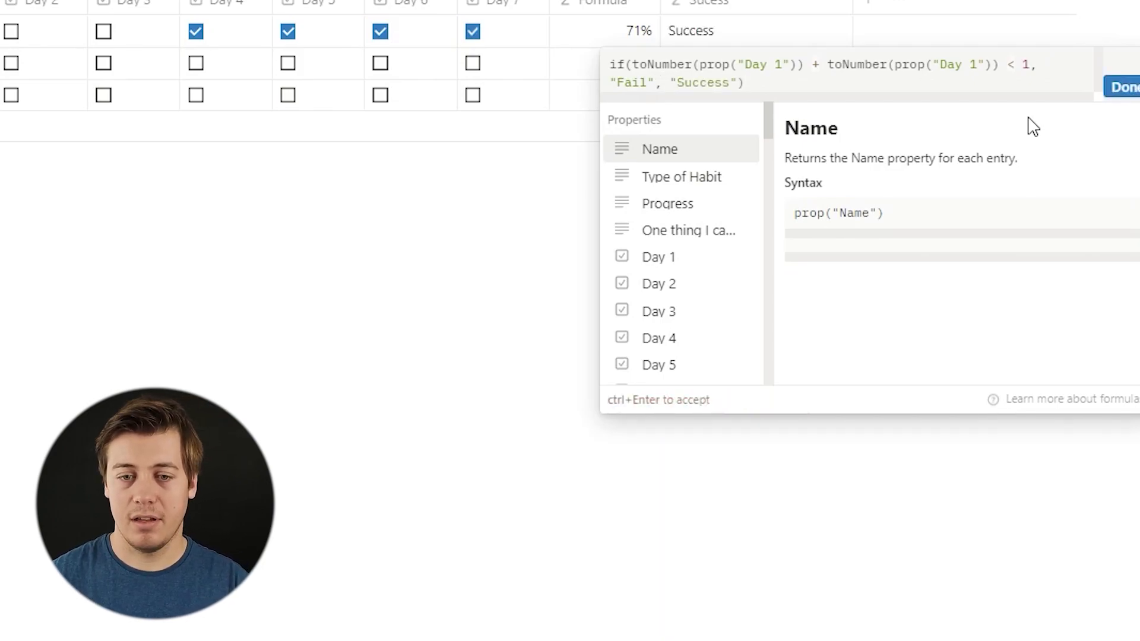
left_click(972, 64)
key("Delete")
type("2")
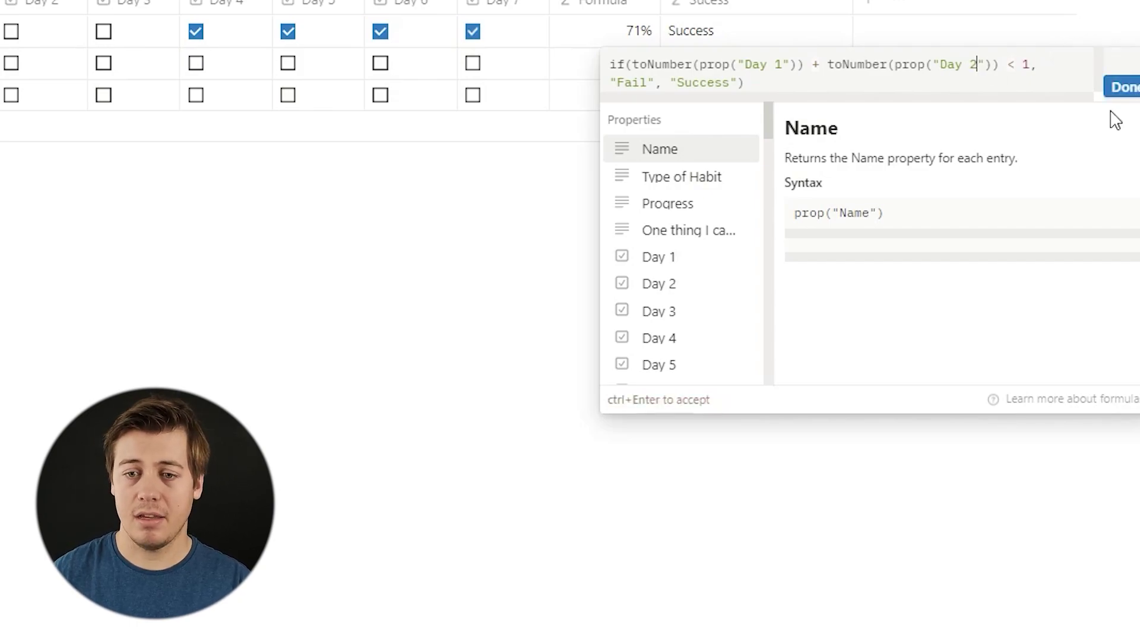
left_click(1124, 88)
Clear Day 1 and Day 2 in the first row so Sucess reads Fail, leaving the formula unchanged.
left_click(11, 32)
left_click(435, 82)
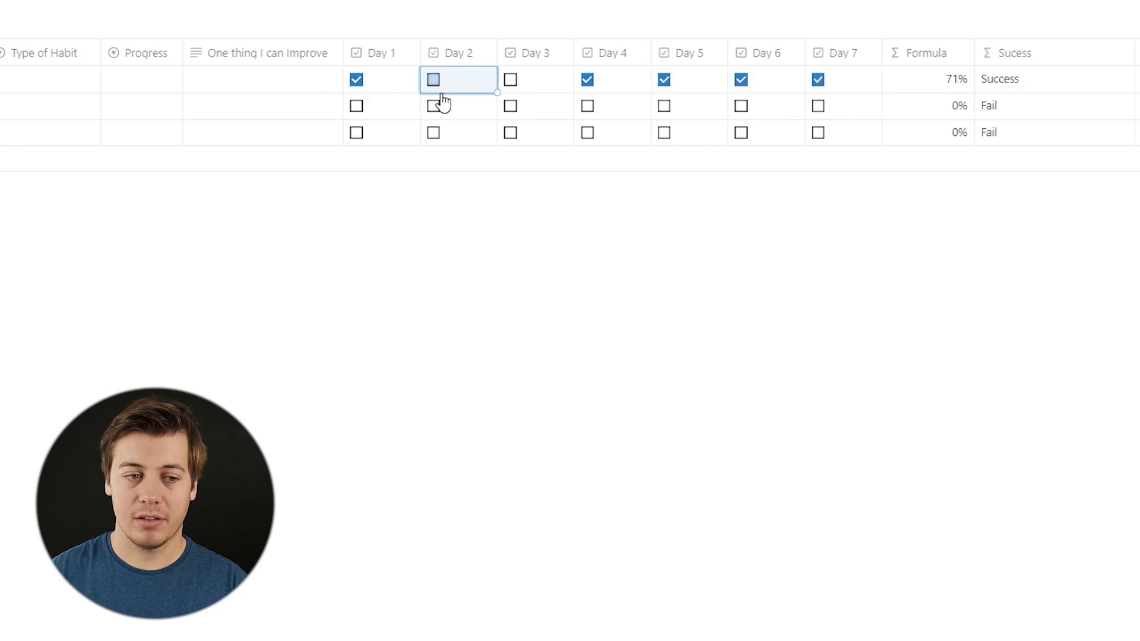
left_click(358, 81)
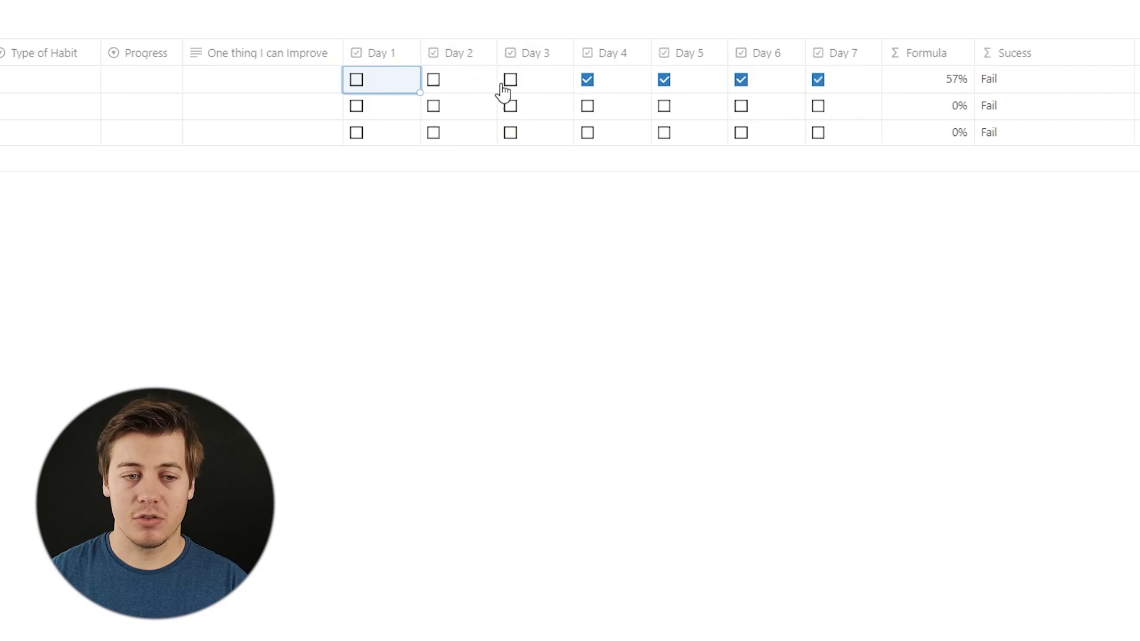
left_click(1019, 83)
key("Escape")
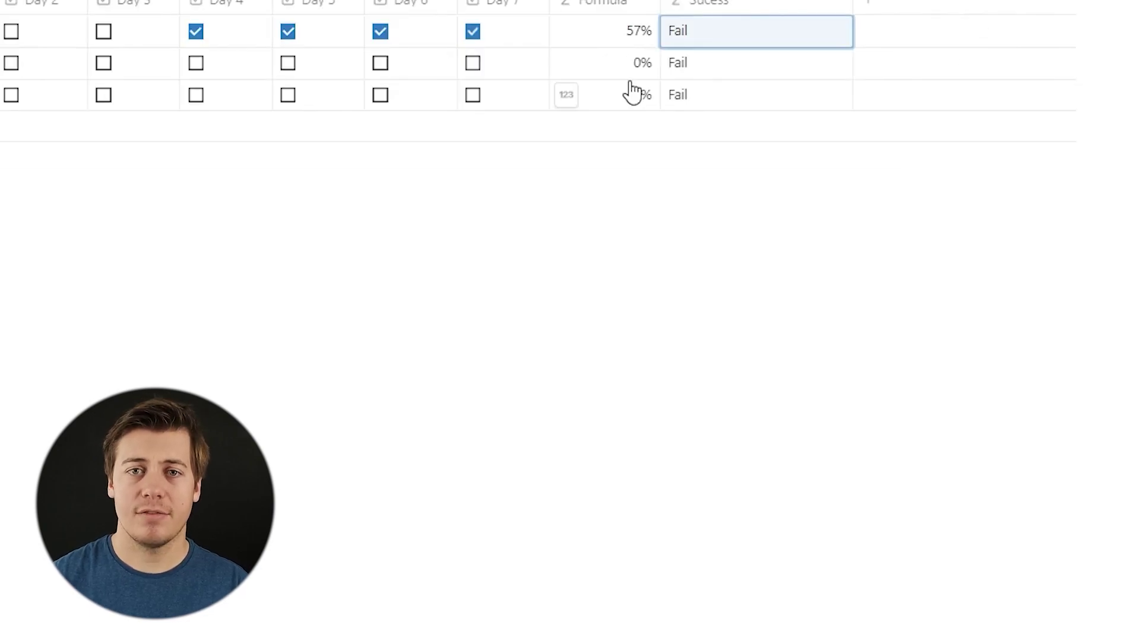
Duplicate the Sucess formula's toNumber(...) < 1 clause, joining the copy with or.
left_click(741, 33)
left_click(1031, 66)
type("or, \"Fail\", \"Success\")")
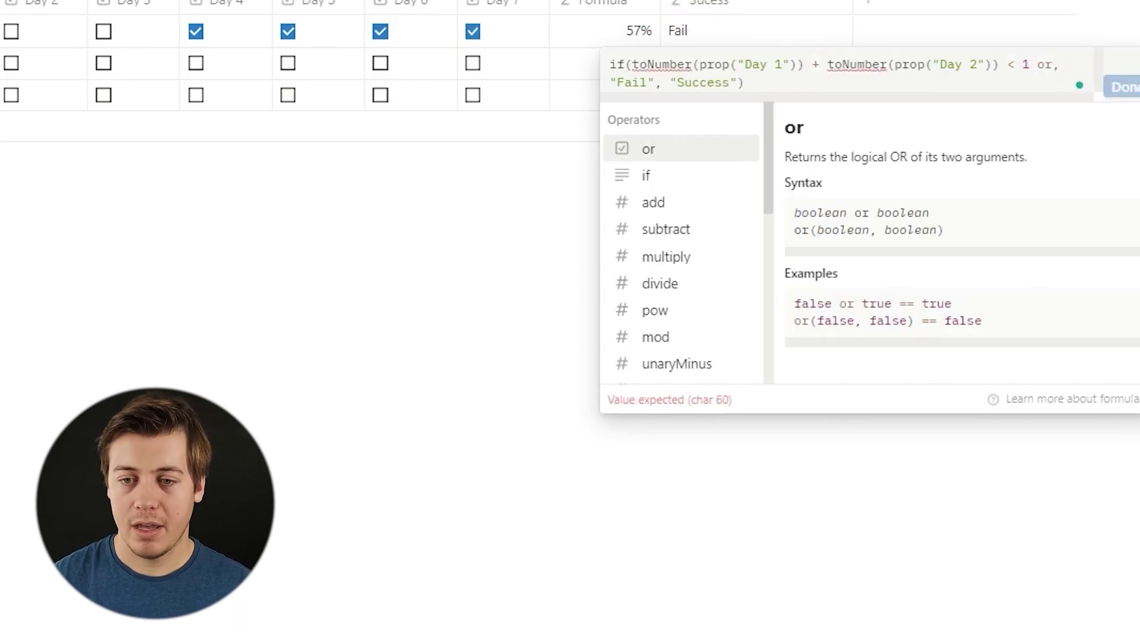
left_click_drag(1052, 64, 631, 67)
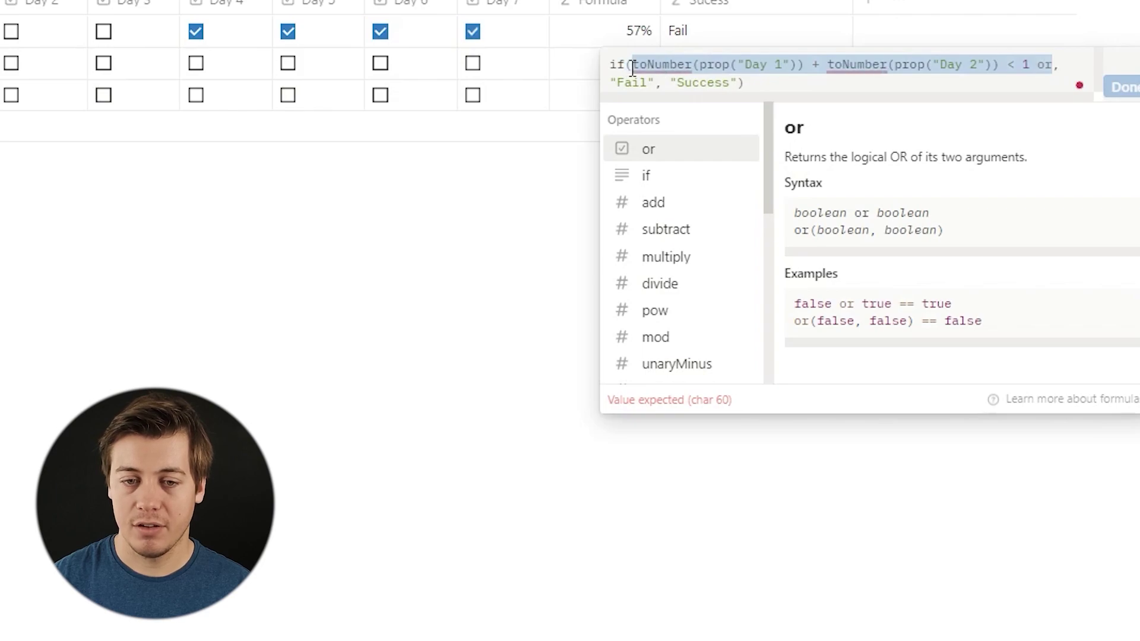
key("ctrl+c")
left_click(1055, 64)
key("ctrl+v")
Change the copied clause to Day 2 plus Day 3, remove the trailing or, and save.
left_click(759, 84)
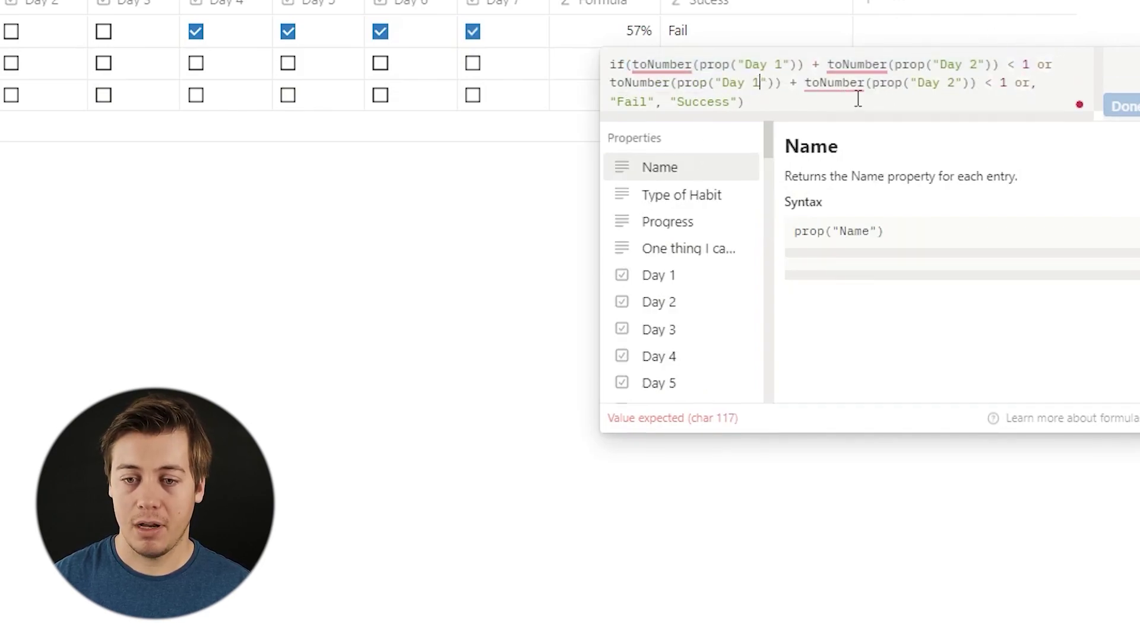
key("BackSpace")
type("2")
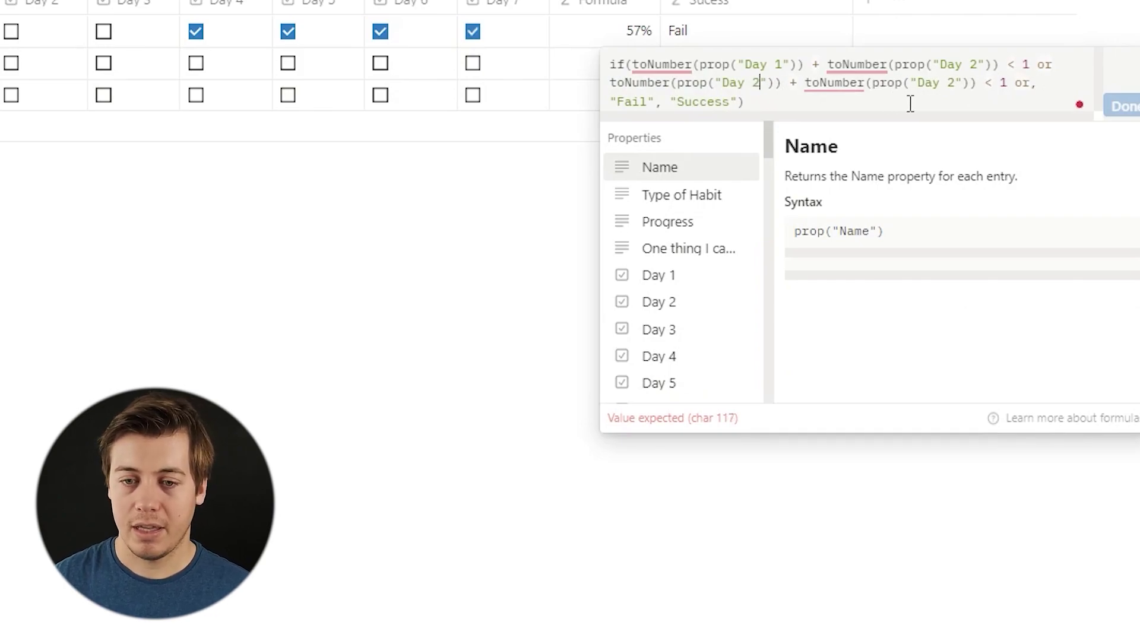
left_click(954, 88)
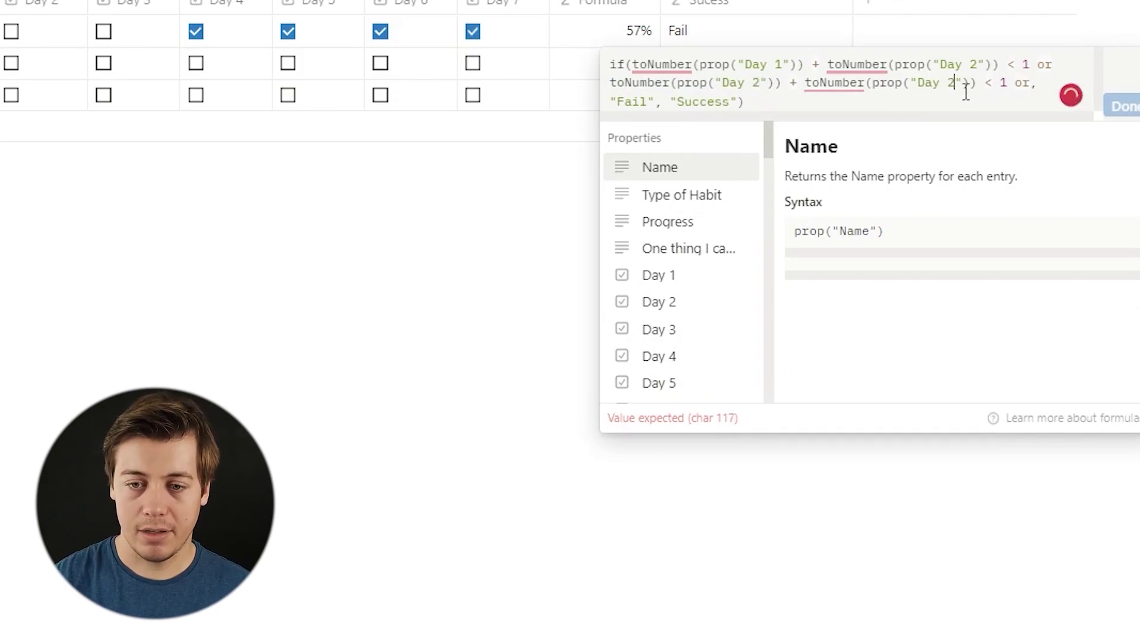
key("BackSpace")
type("3")
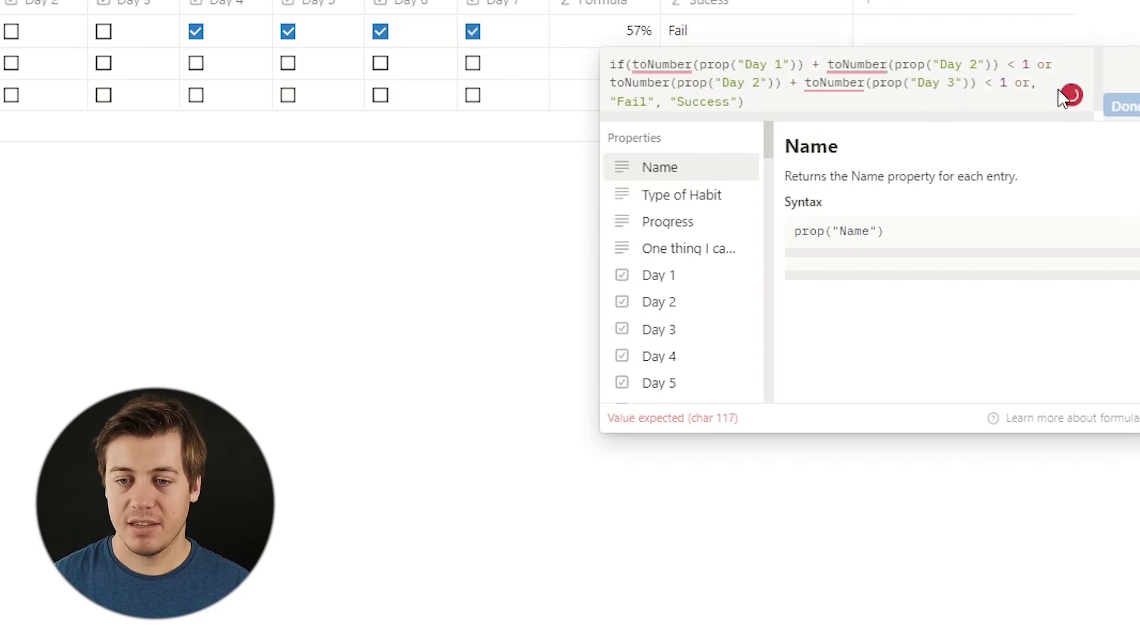
left_click(1028, 83)
key("BackSpace")
key("BackSpace")
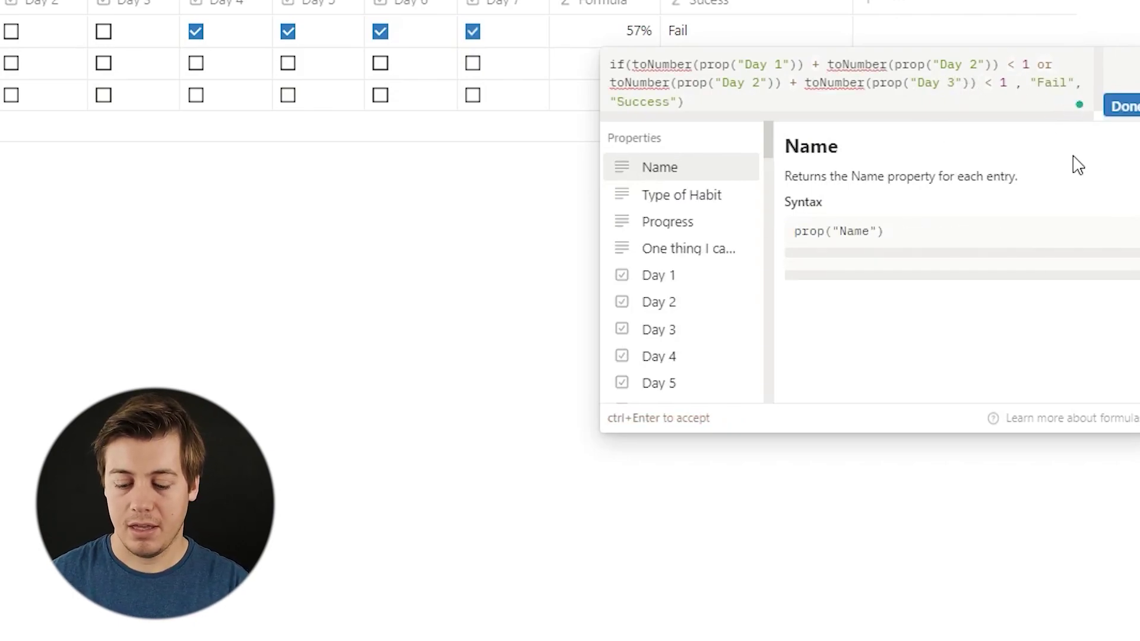
left_click(1125, 107)
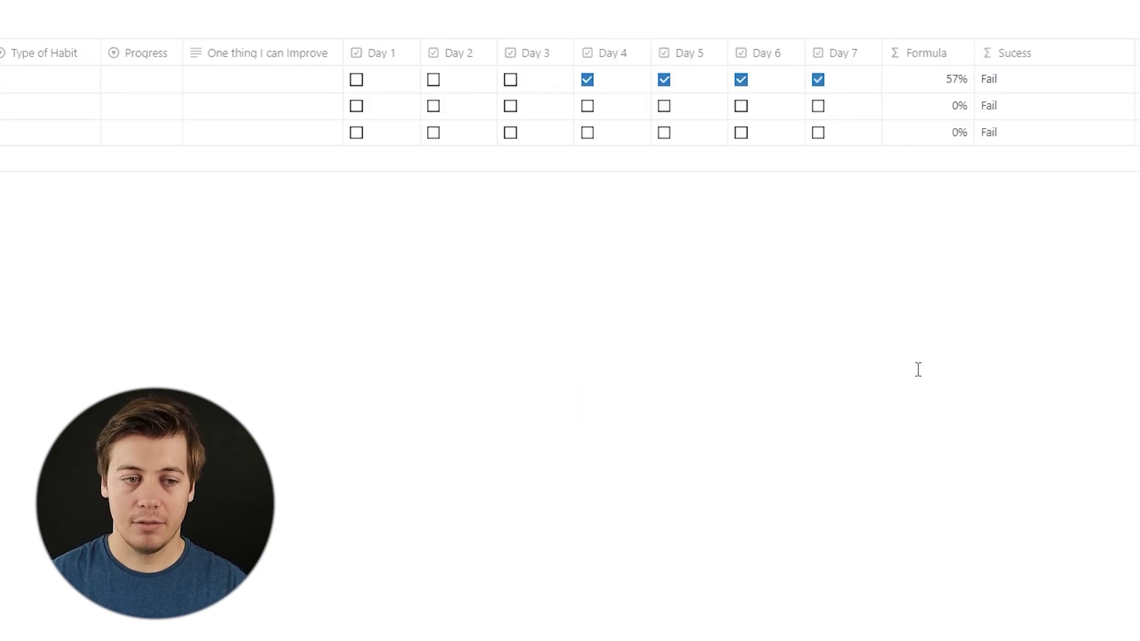
Test Sucess by toggling Day 1 and Day 2, then replace it with a longer pasted formula.
left_click(434, 81)
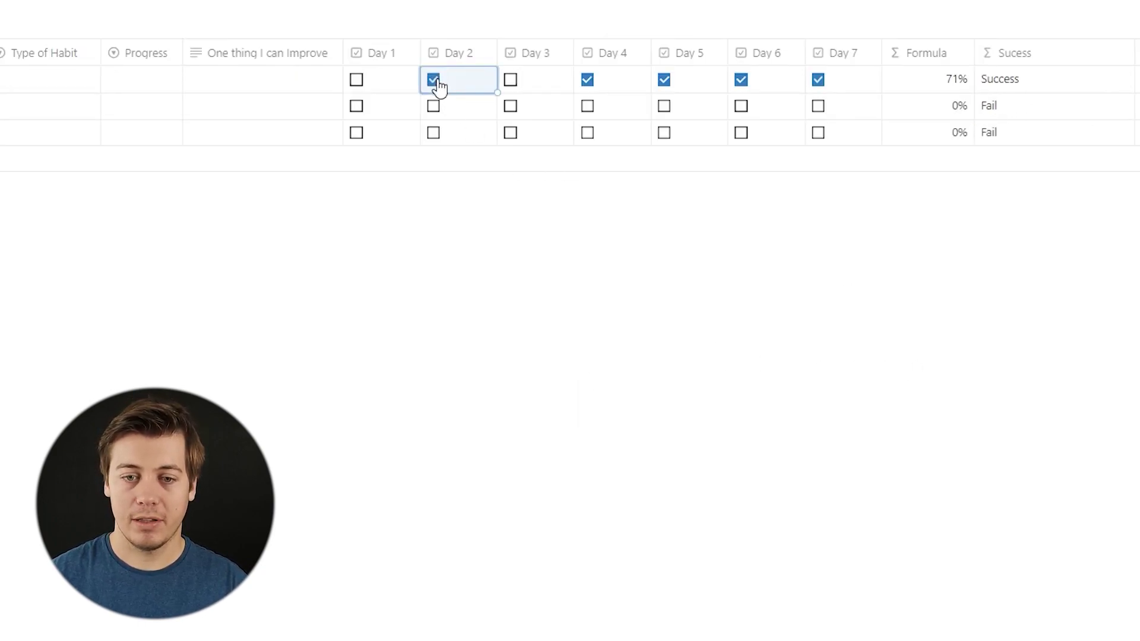
left_click(357, 80)
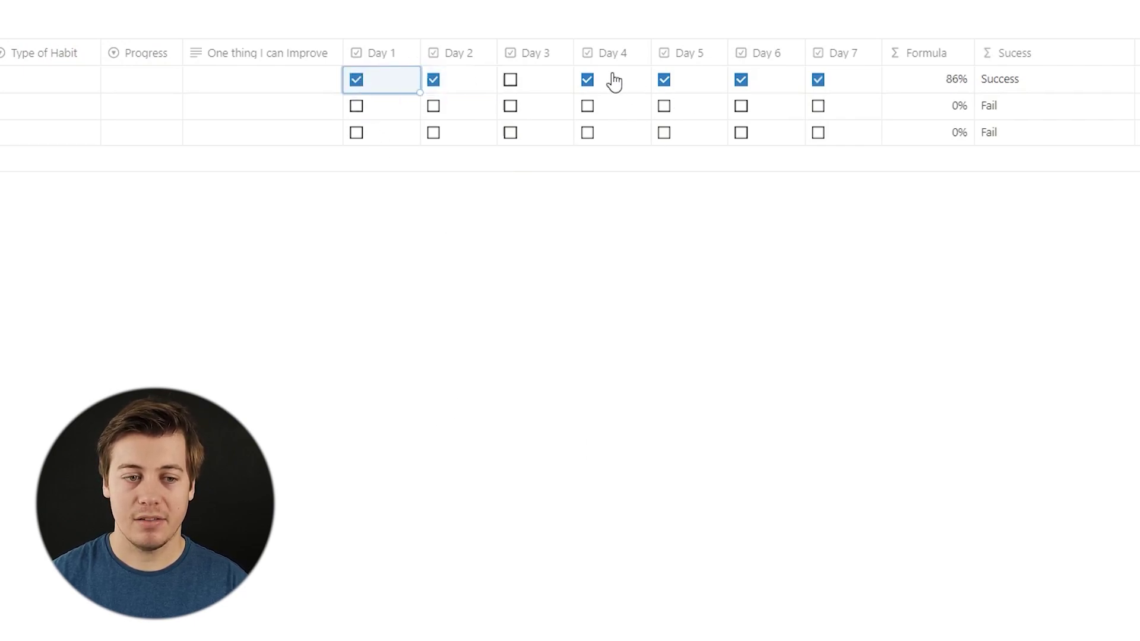
left_click(434, 81)
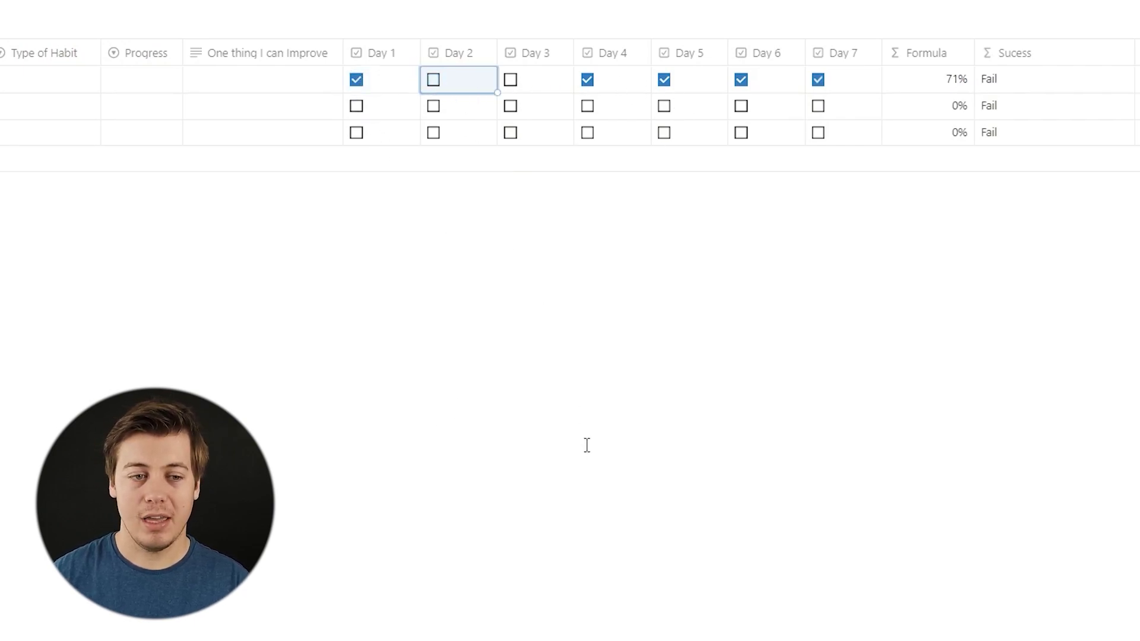
left_click(1037, 79)
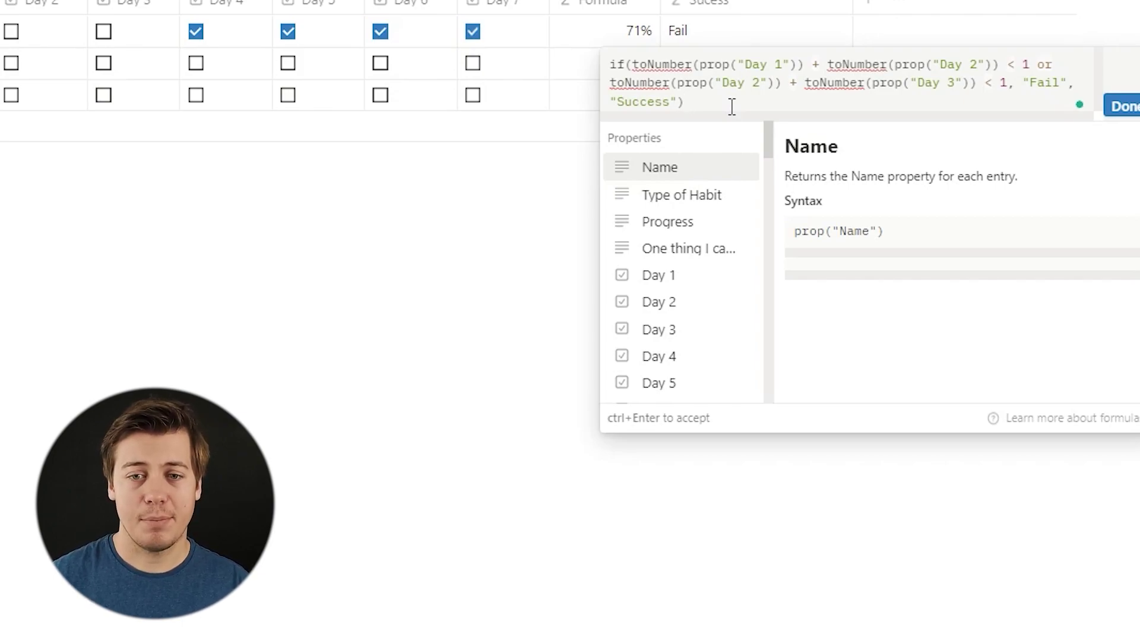
key("ctrl+a")
key("ctrl+v")
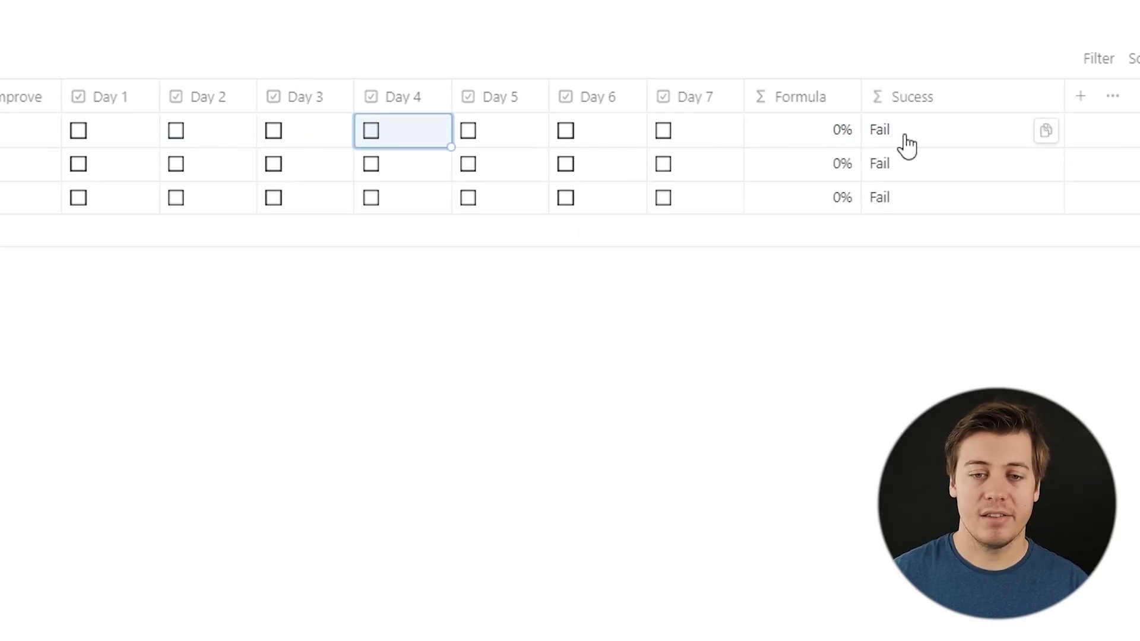
Retest by toggling Days 2–6, leaving Day 2, 5 and 6 ticked at 43% and Fail.
left_click(470, 134)
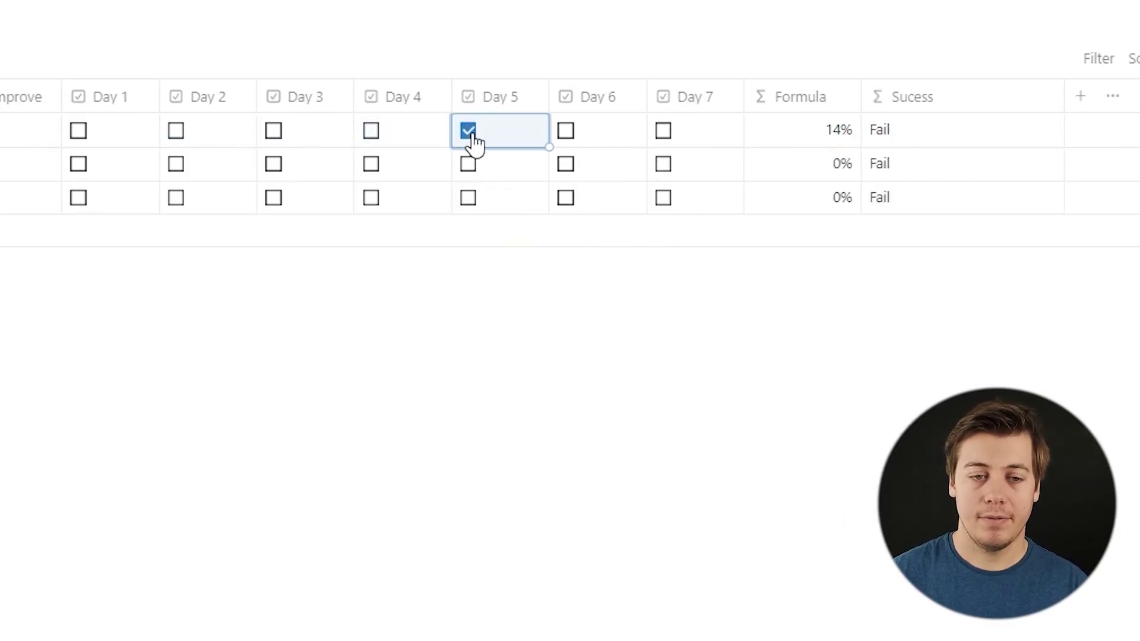
left_click(374, 133)
left_click(276, 133)
left_click(179, 132)
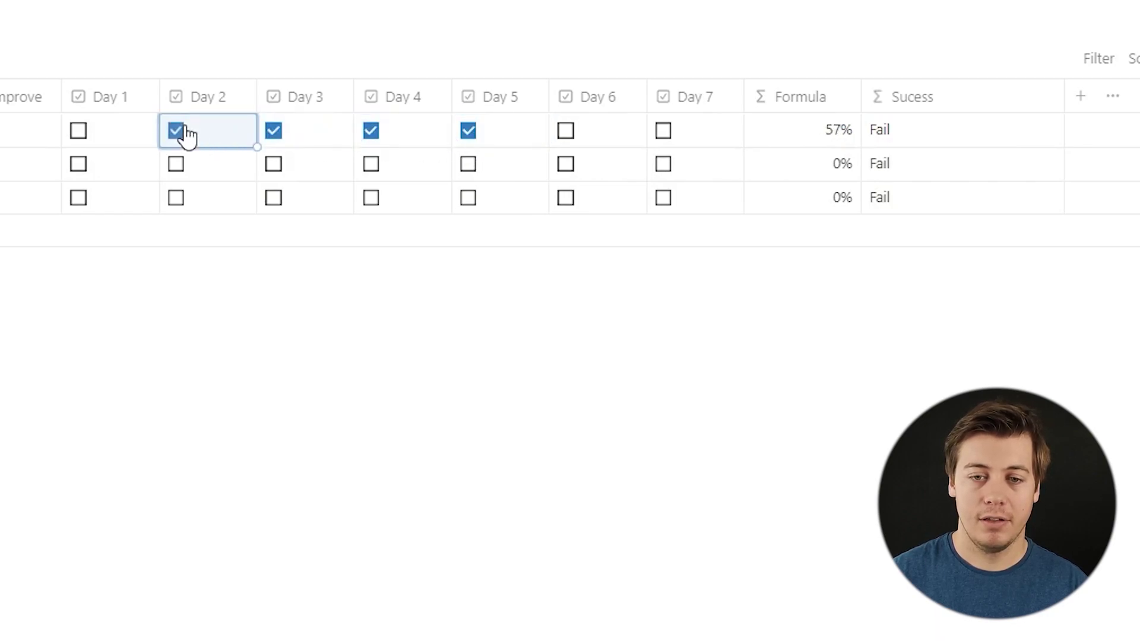
left_click(569, 132)
left_click(373, 132)
left_click(470, 132)
left_click(276, 132)
left_click(469, 132)
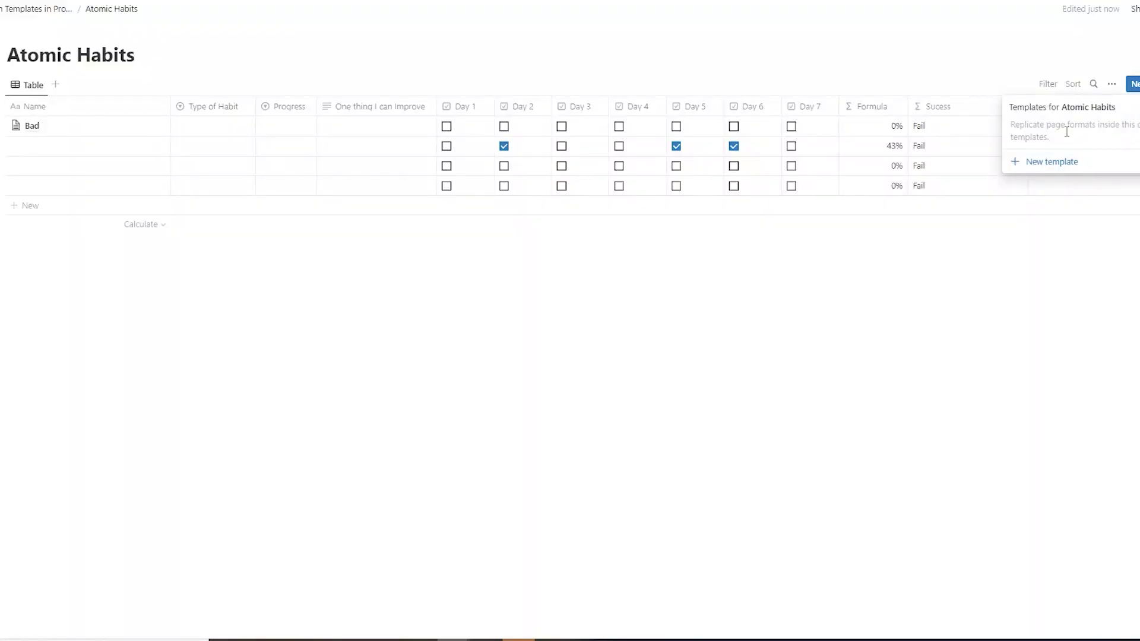
Create a new Atomic Habits template named Good Habit with the grinning-face emoji icon.
left_click(1033, 165)
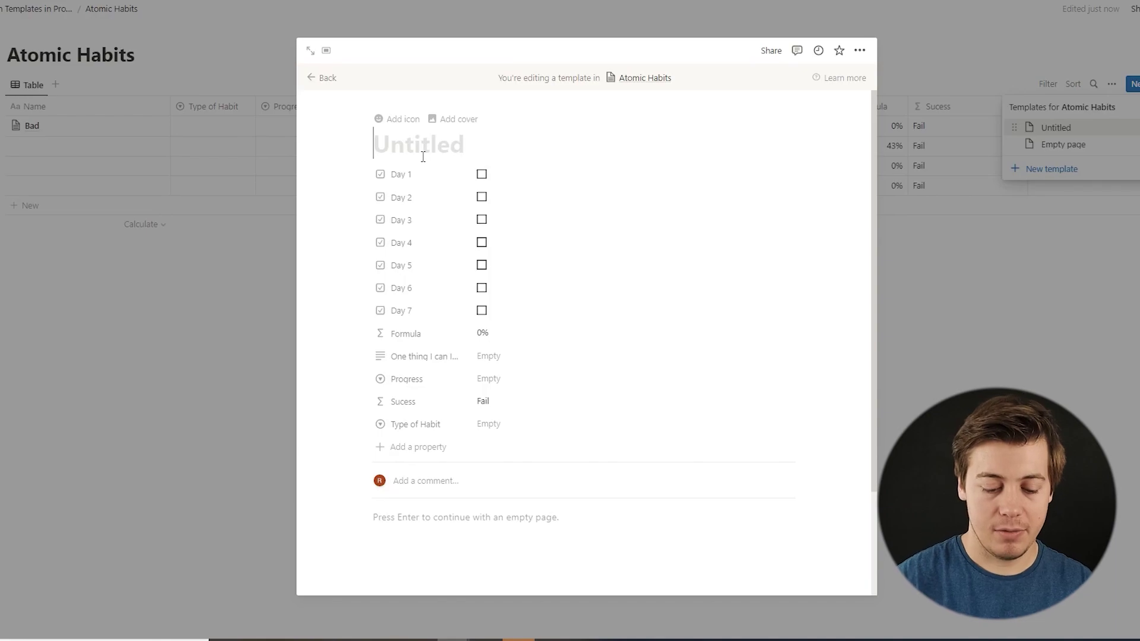
type("Good Habit")
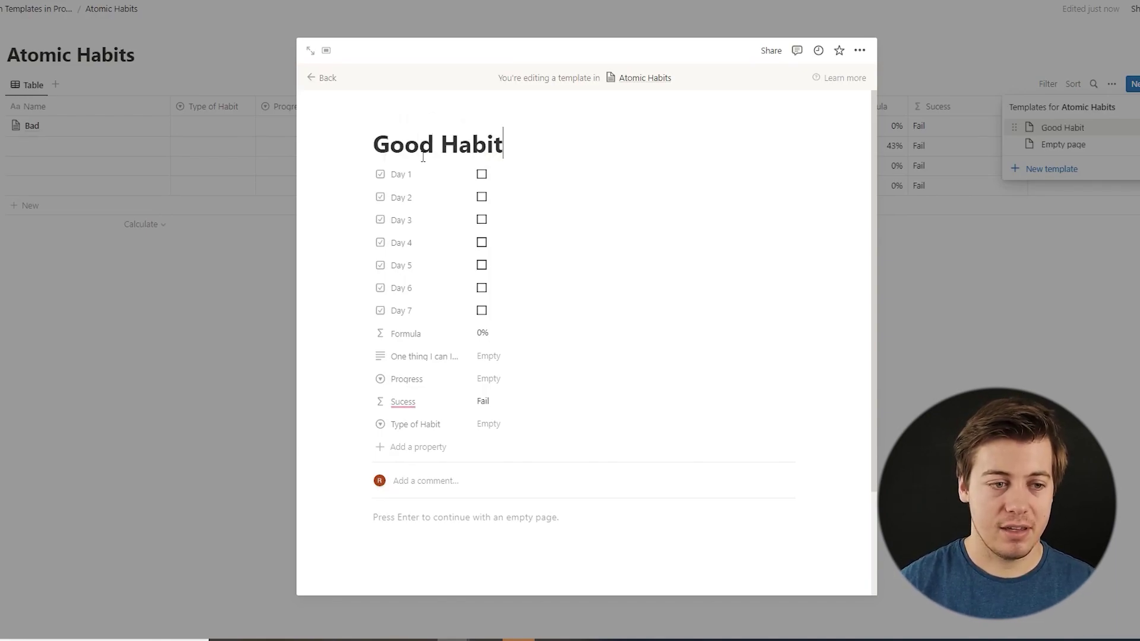
left_click(401, 121)
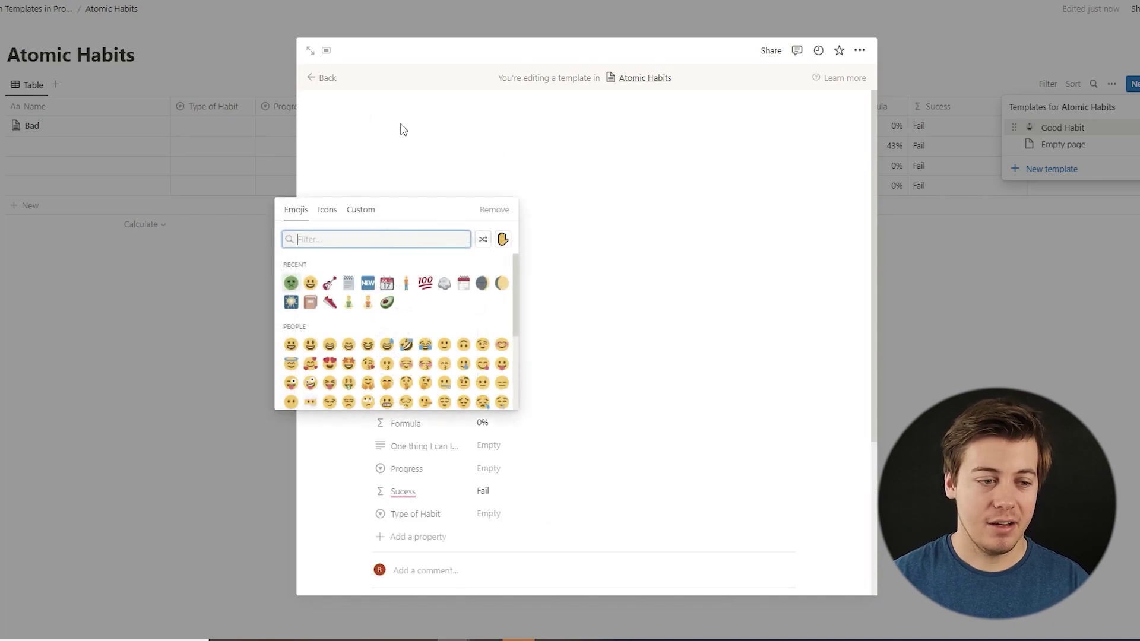
left_click(310, 283)
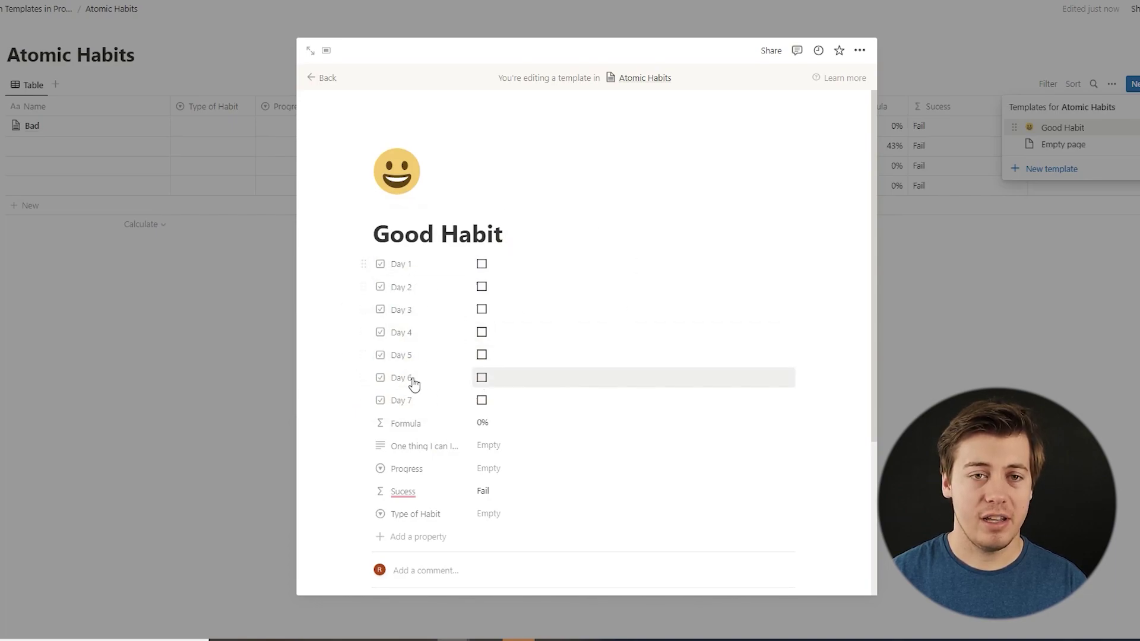
scroll(475, 290, "down", 4)
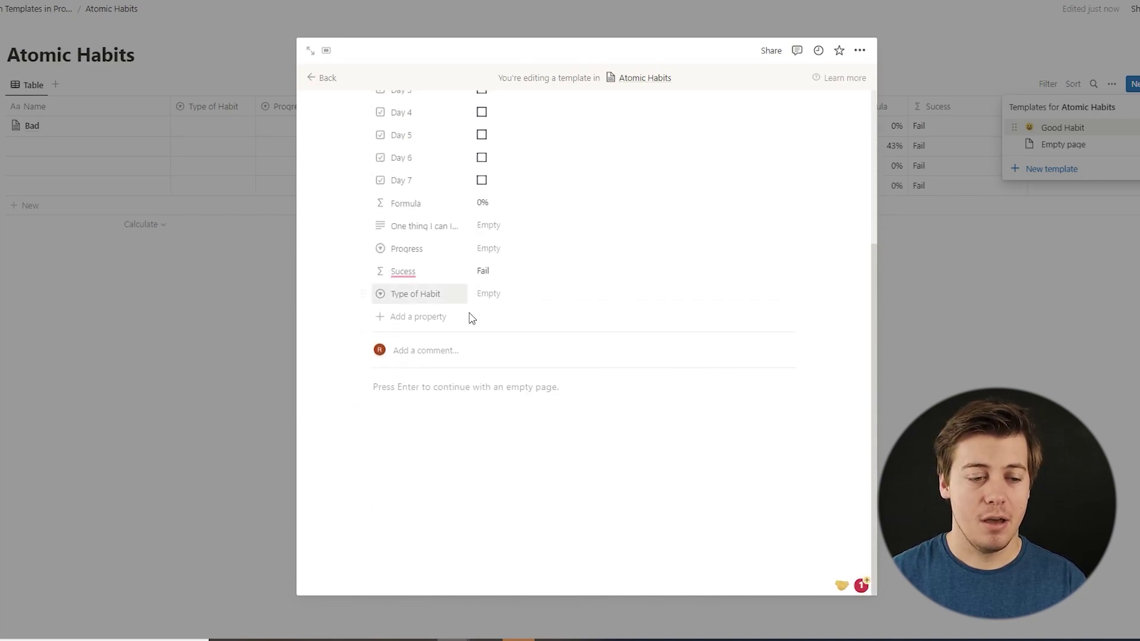
Insert a callout block reading Identity below the template's properties.
left_click(471, 384)
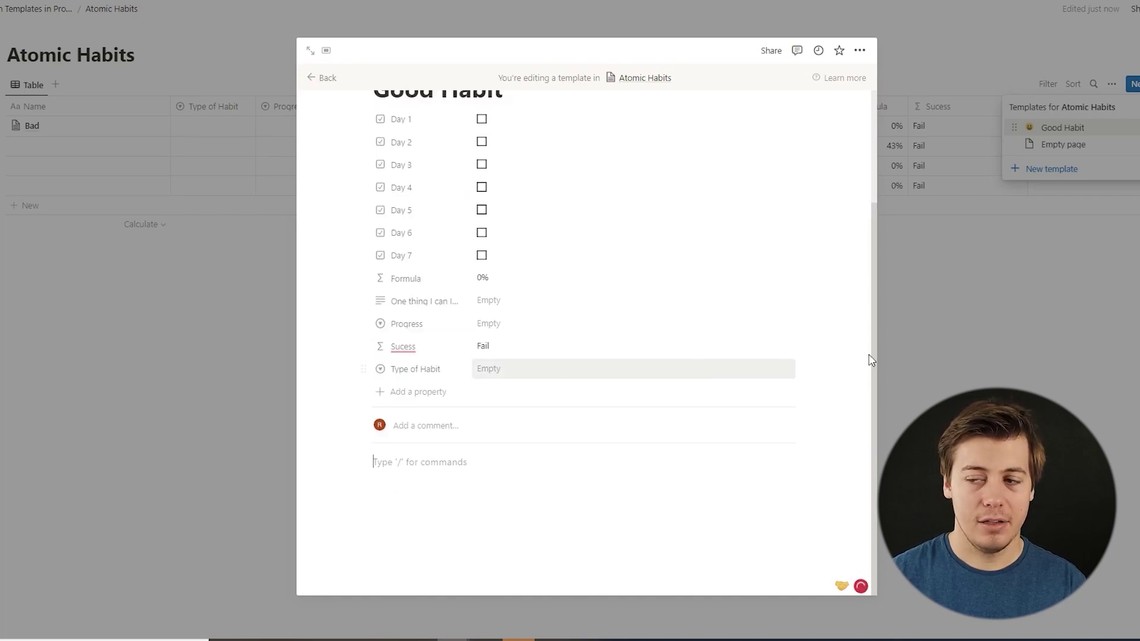
type("/cal")
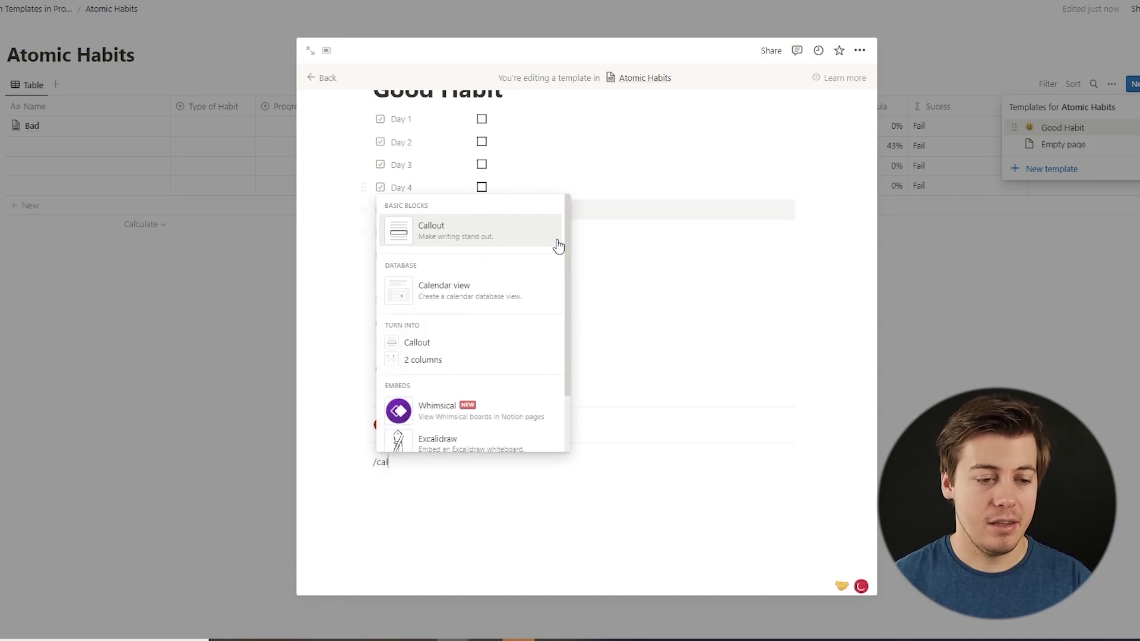
left_click(453, 231)
type("Ident")
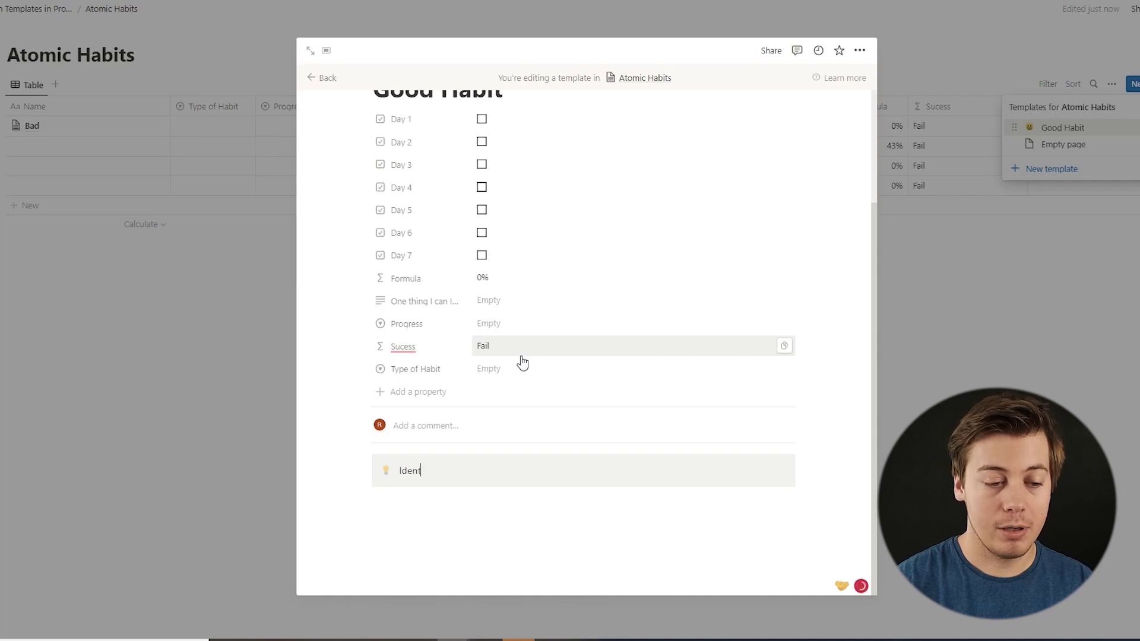
type("ity")
left_click(482, 502)
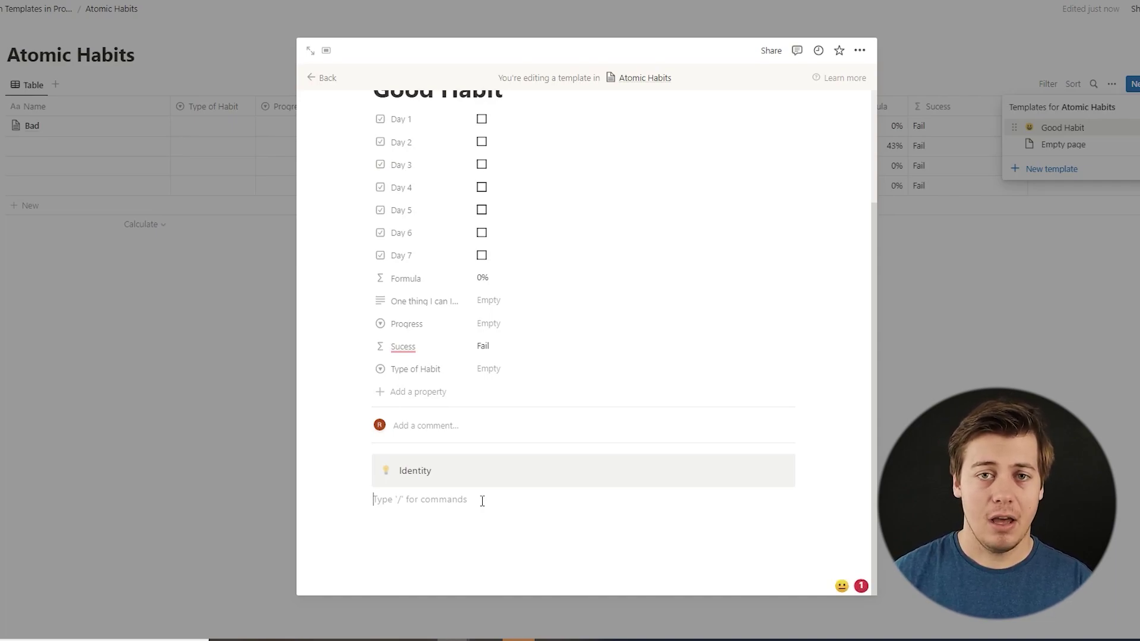
type("/tabl")
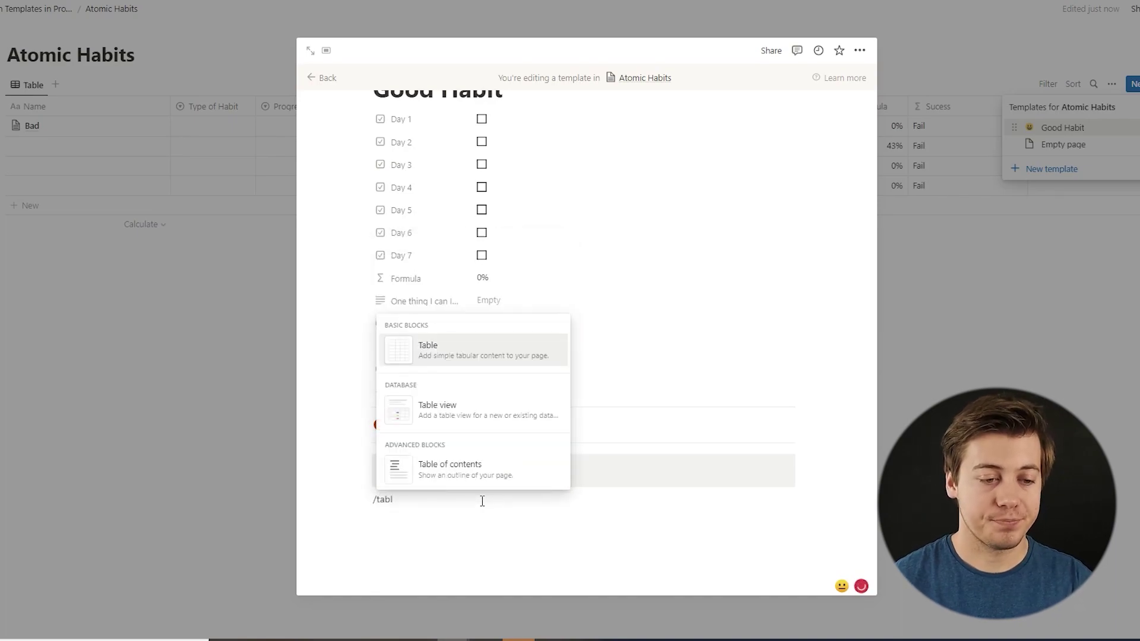
Add a three-column full-width table headed Objective, Accountability and Consequence.
left_click(458, 349)
left_click(525, 515)
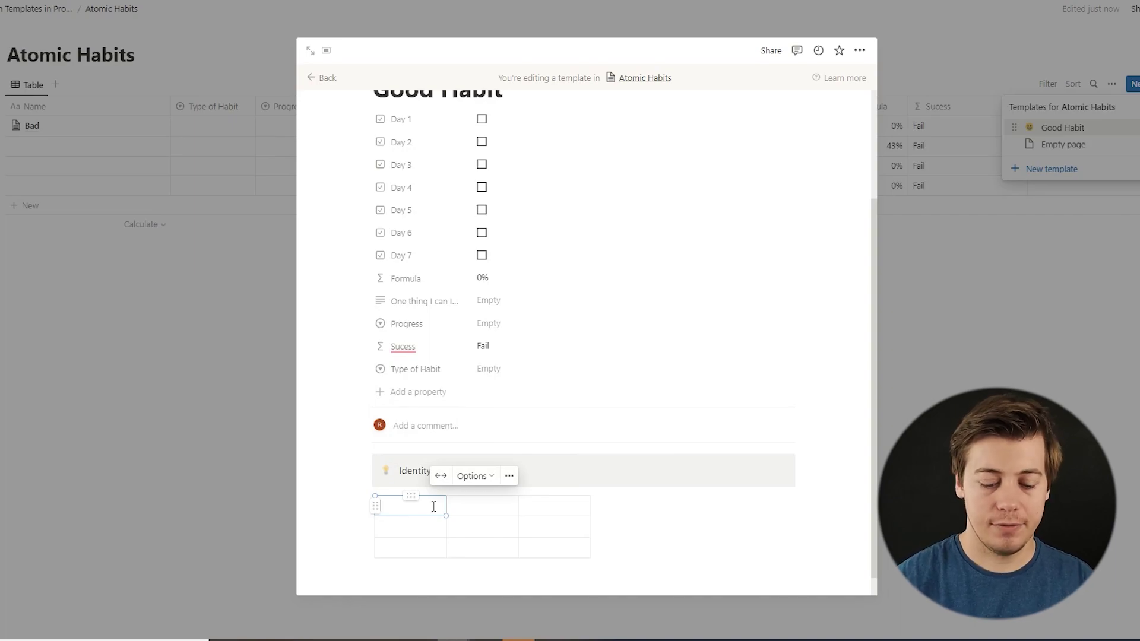
type("Objective")
left_click(514, 511)
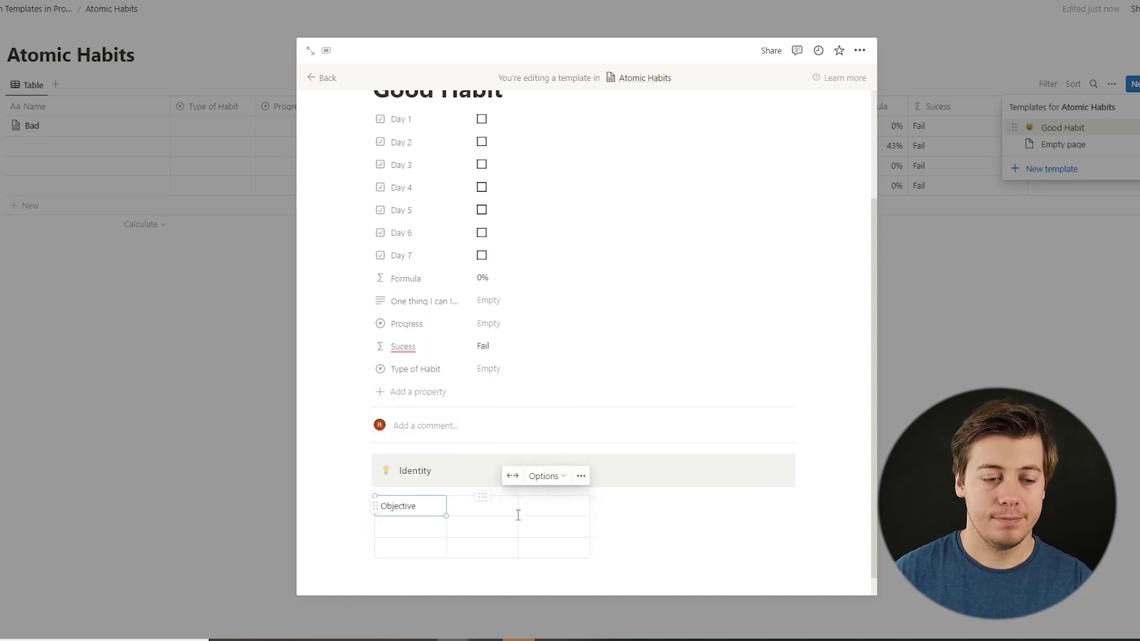
type("Accountability")
left_click(550, 510)
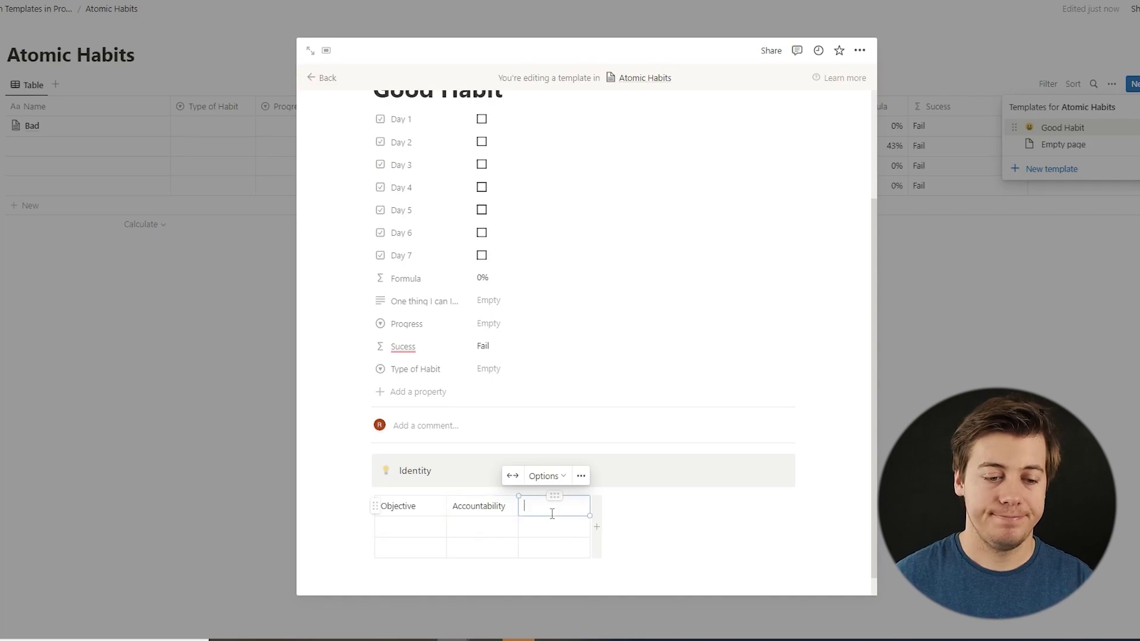
type("Consequence")
left_click(513, 477)
Make the Objective and Accountability headers bold.
scroll(642, 435, "down", 1)
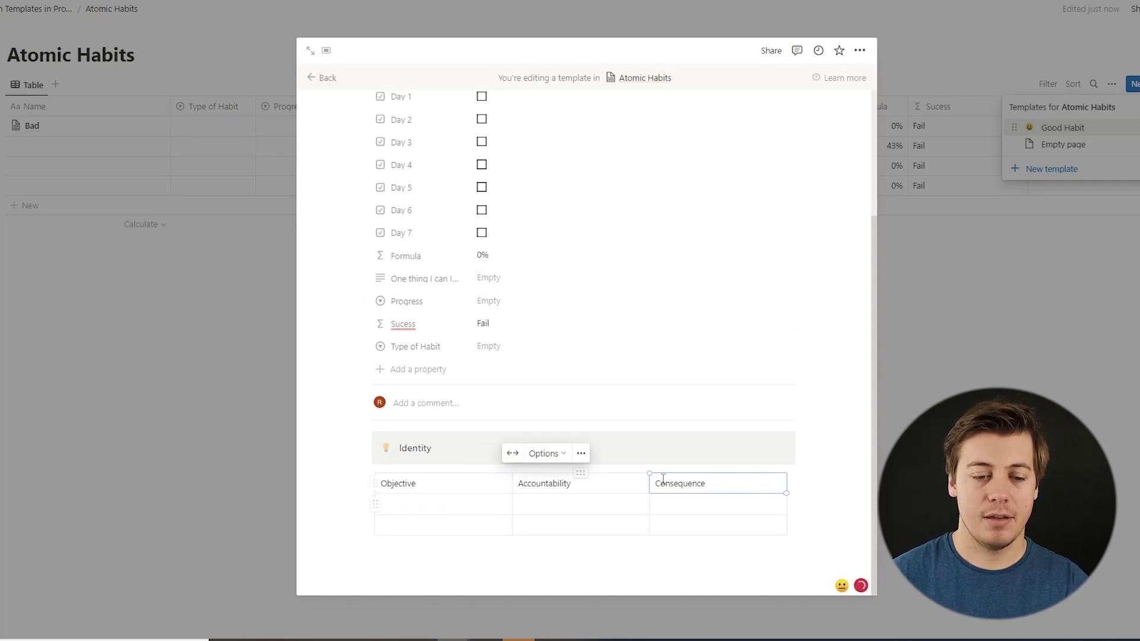
double_click(397, 484)
left_click(457, 460)
double_click(538, 482)
left_click(594, 460)
left_click(563, 558)
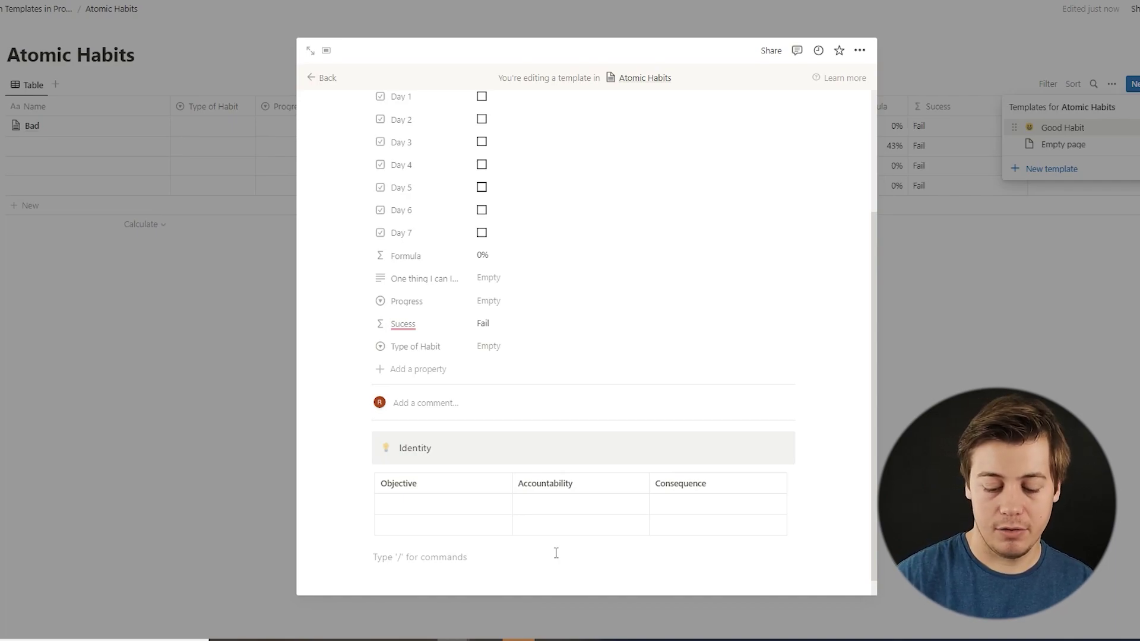
type("/h2")
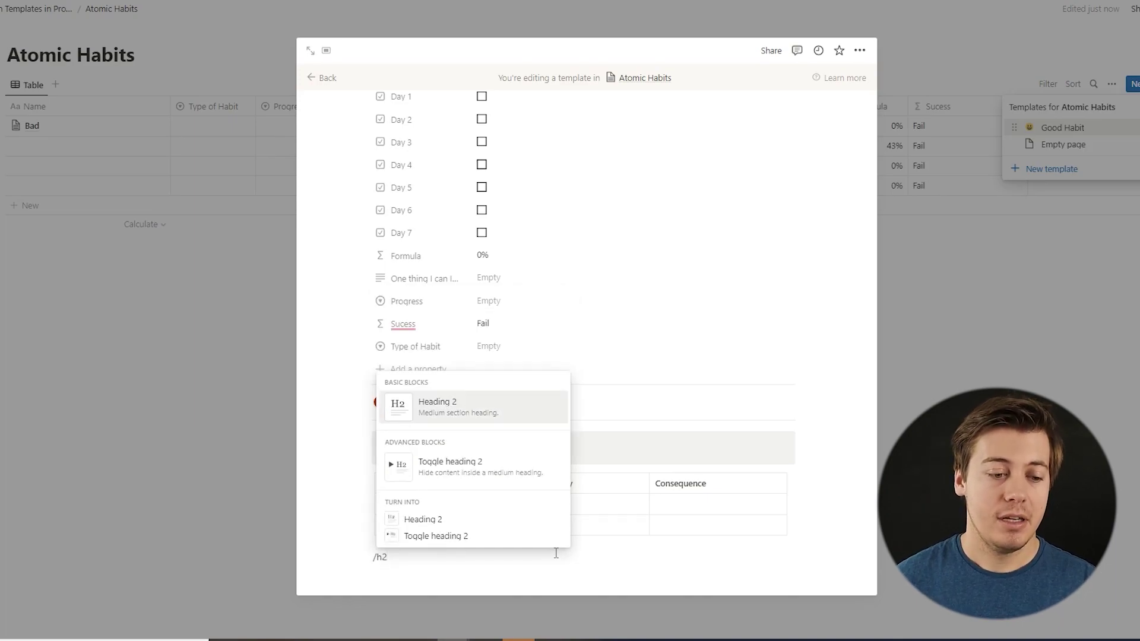
Add an Obvious (Cue) toggle heading 2 below the table and expand it.
left_click(454, 463)
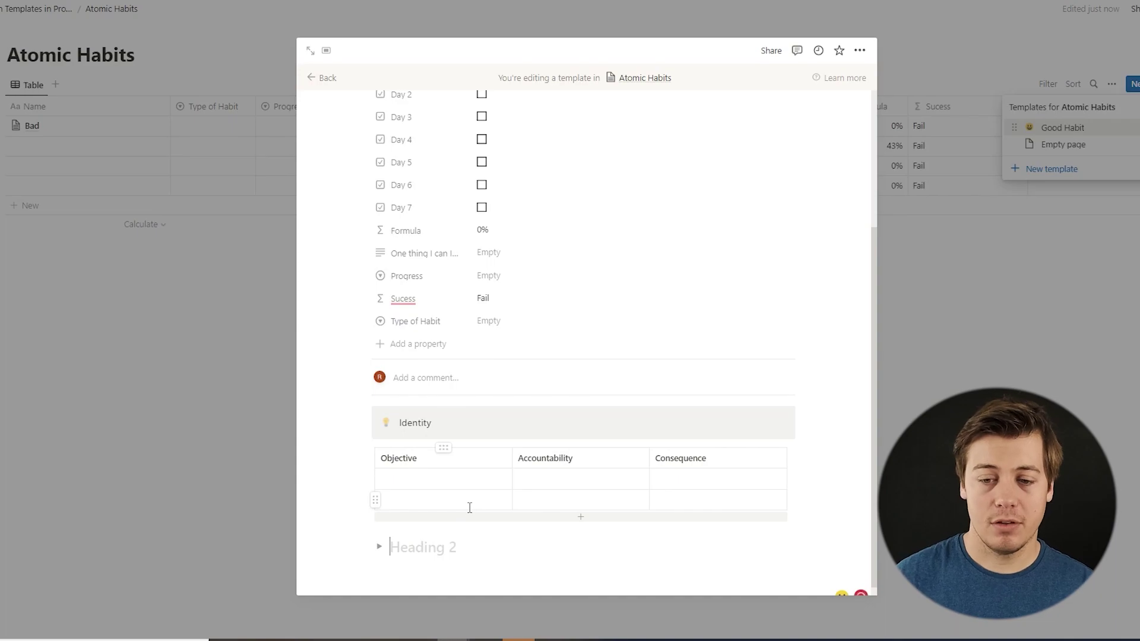
type("Obvi")
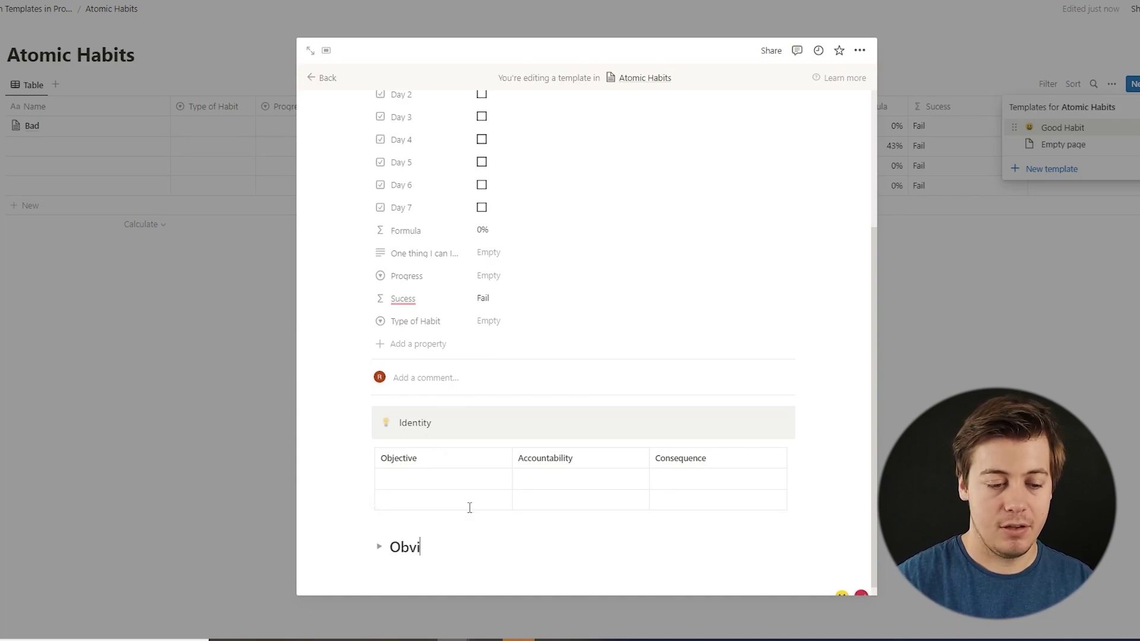
type("ous (C")
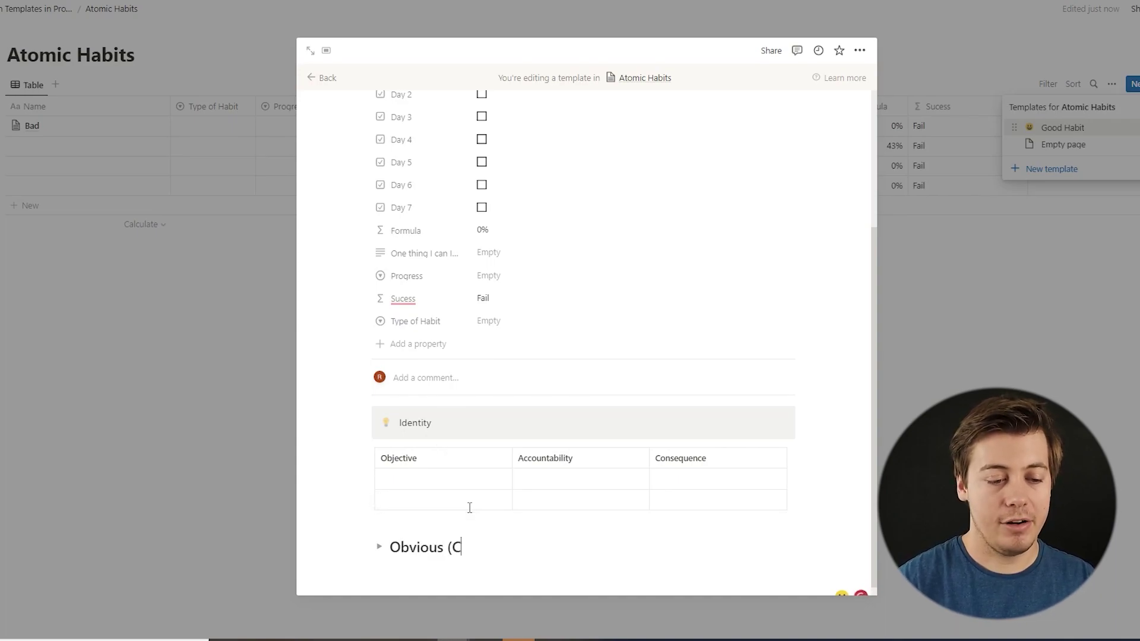
type("ue")
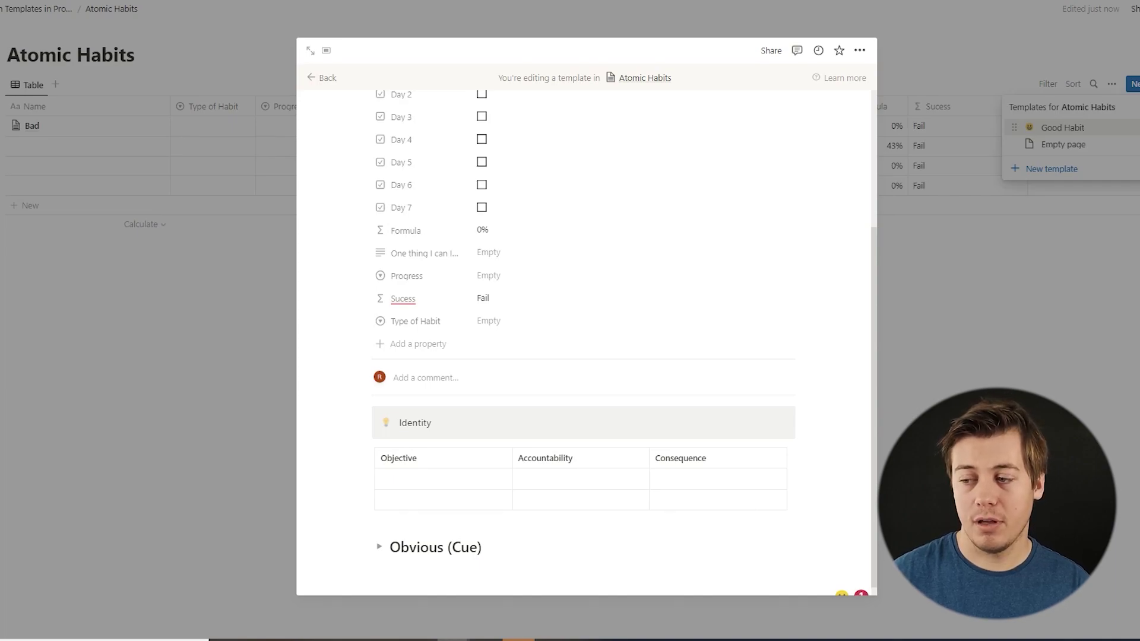
scroll(584, 356, "down", 2)
left_click(718, 380)
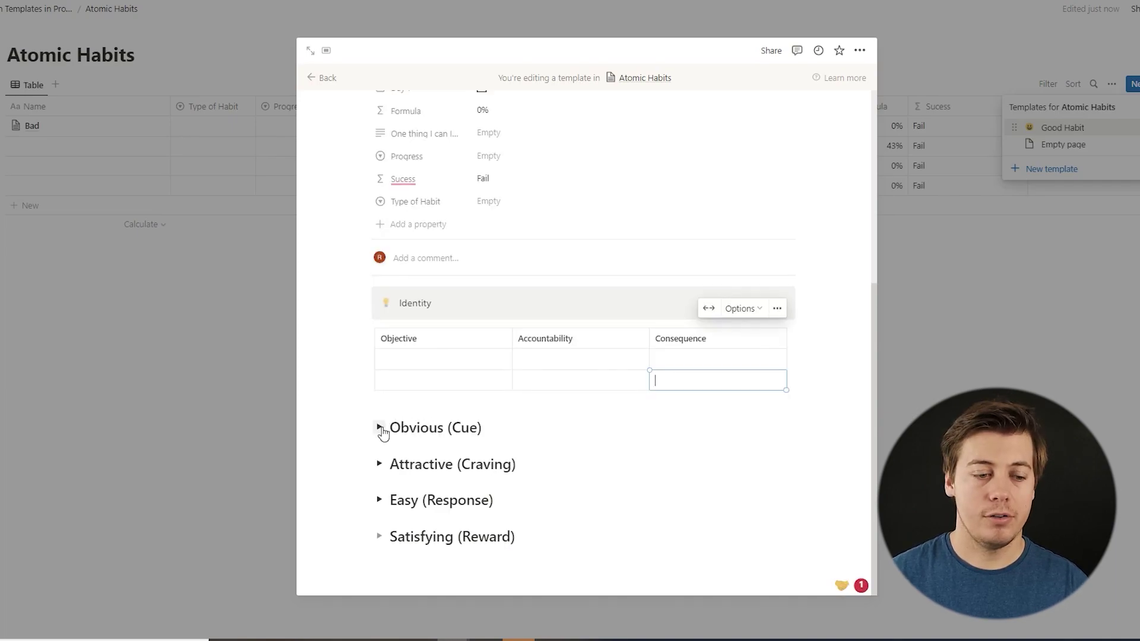
left_click(380, 427)
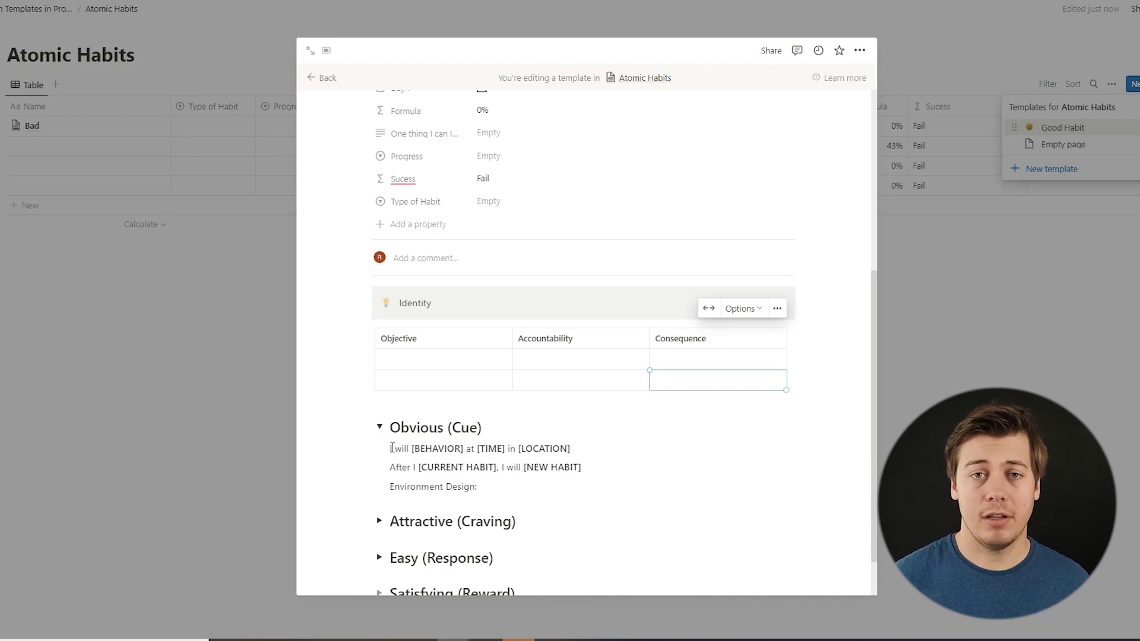
Expand the Attractive (Craving), Easy (Response) and Satisfying (Reward) toggles to show their prompts.
left_click(379, 521)
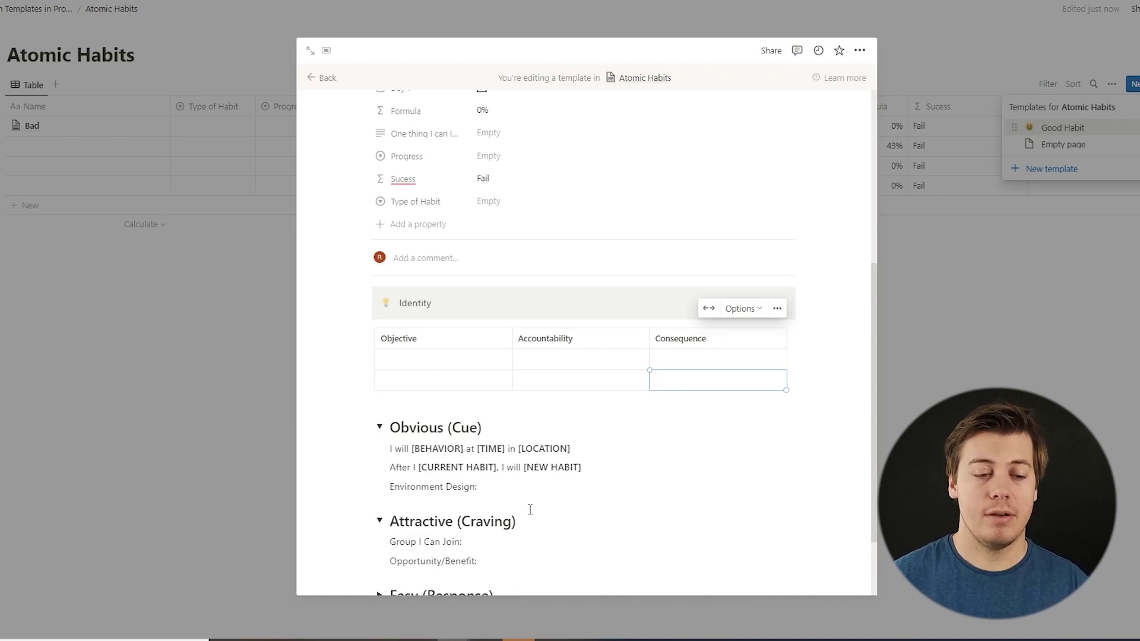
scroll(529, 509, "down", 2)
left_click(508, 453)
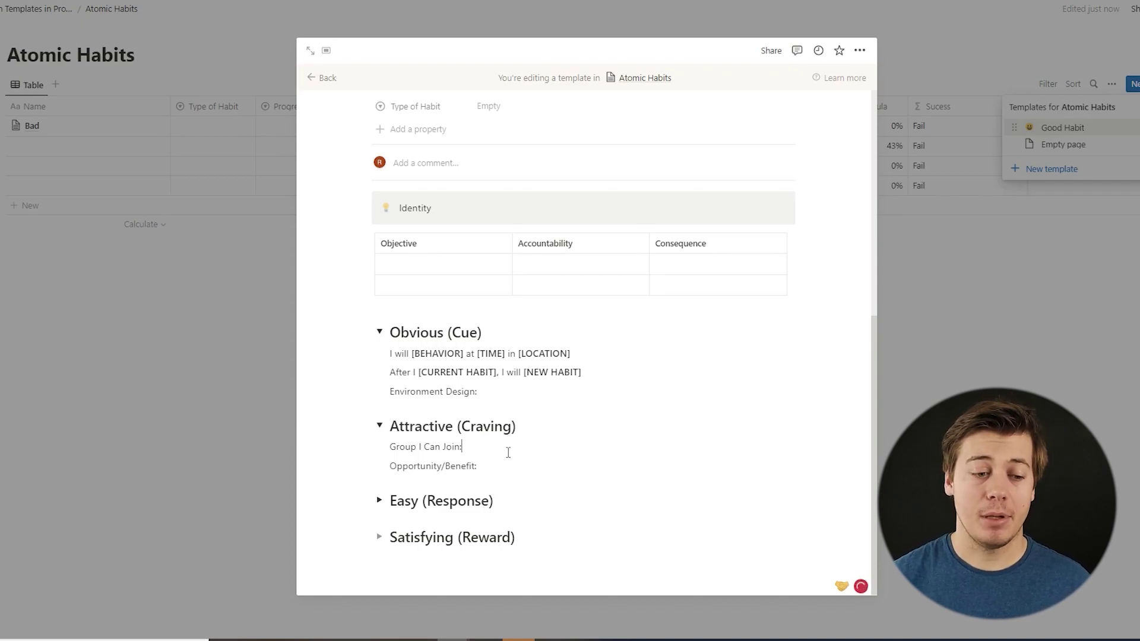
left_click(379, 501)
scroll(537, 462, "down", 1)
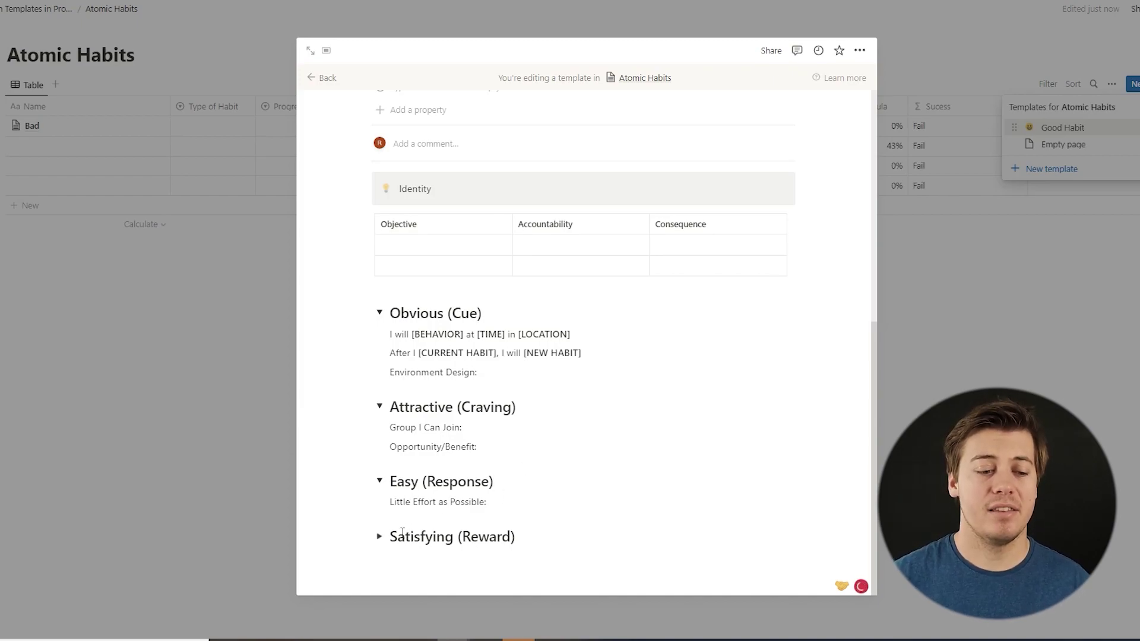
left_click(379, 537)
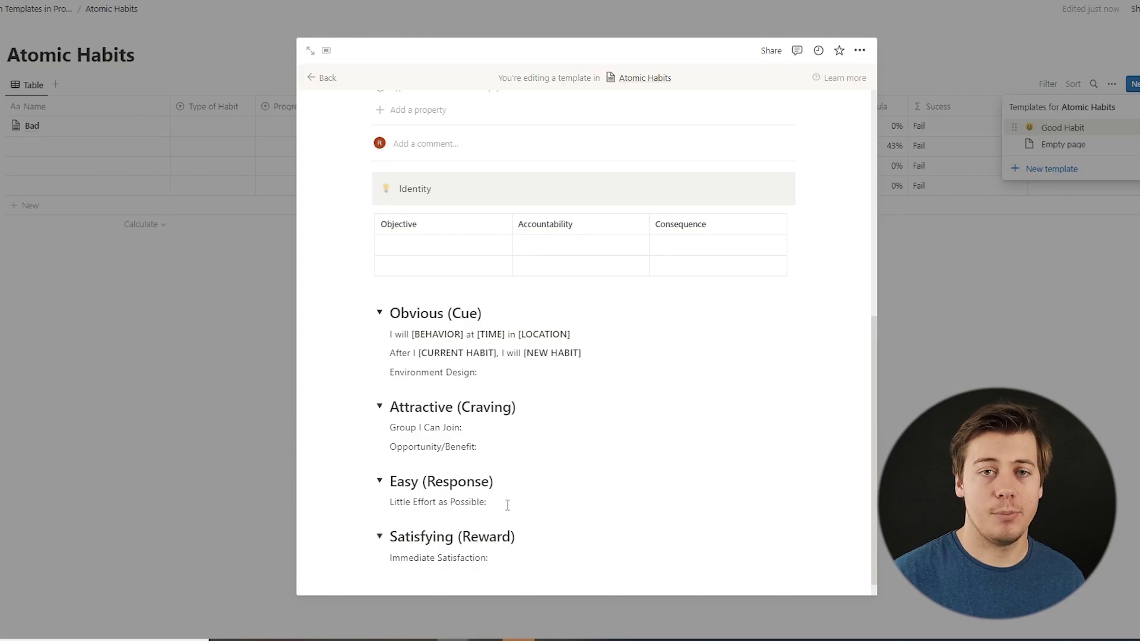
Create a new template titled 'Bad' with a nauseated-face icon.
left_click(1028, 170)
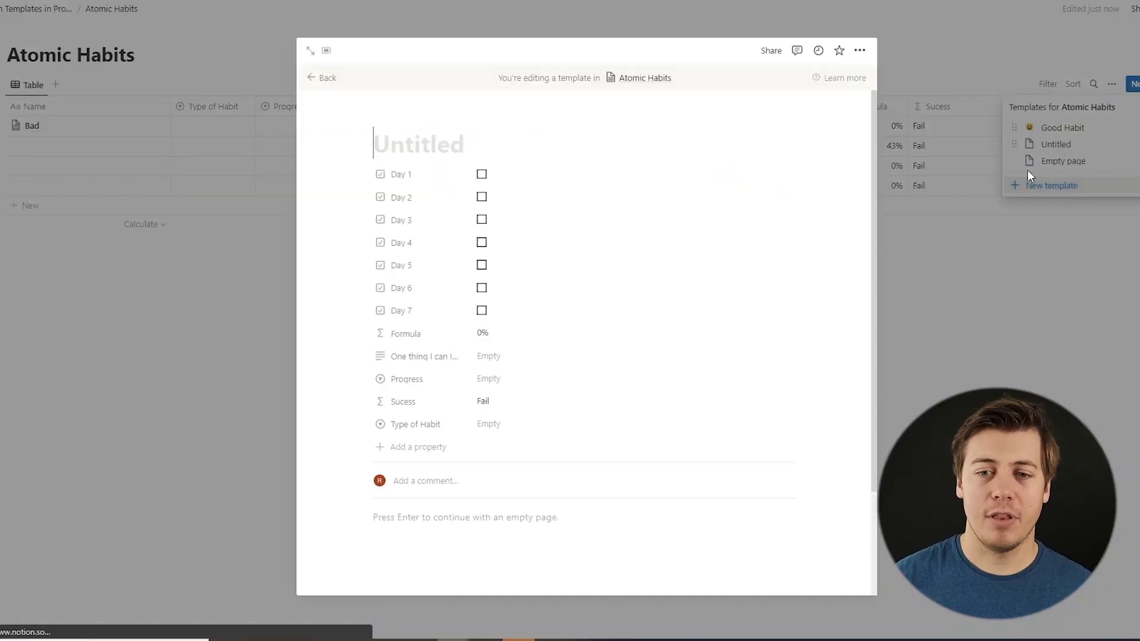
type("Bad")
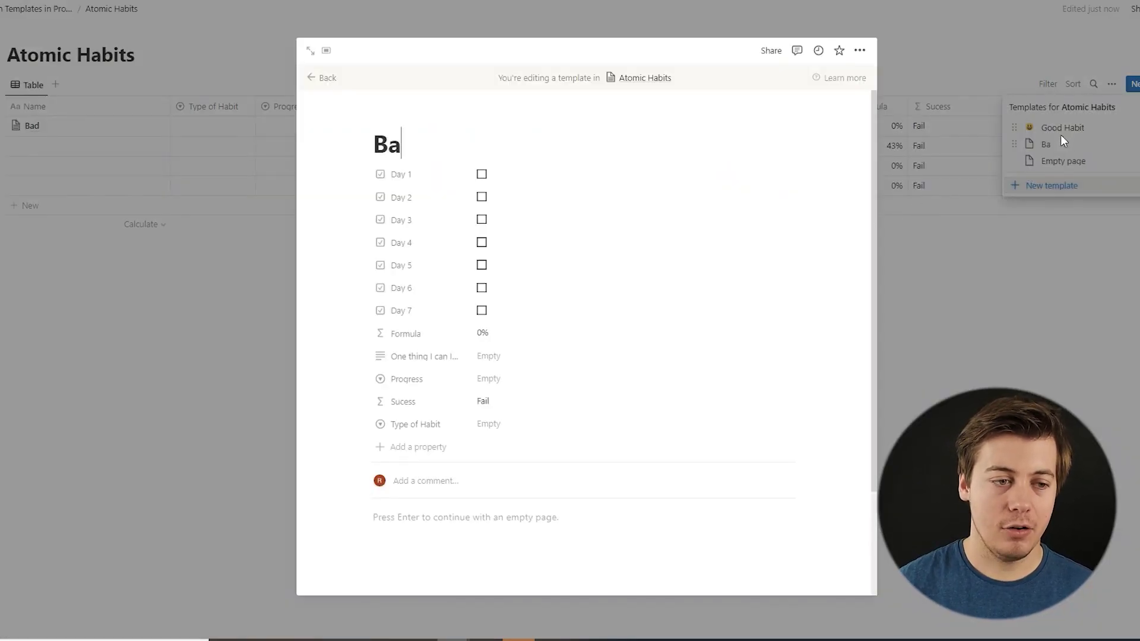
left_click(412, 123)
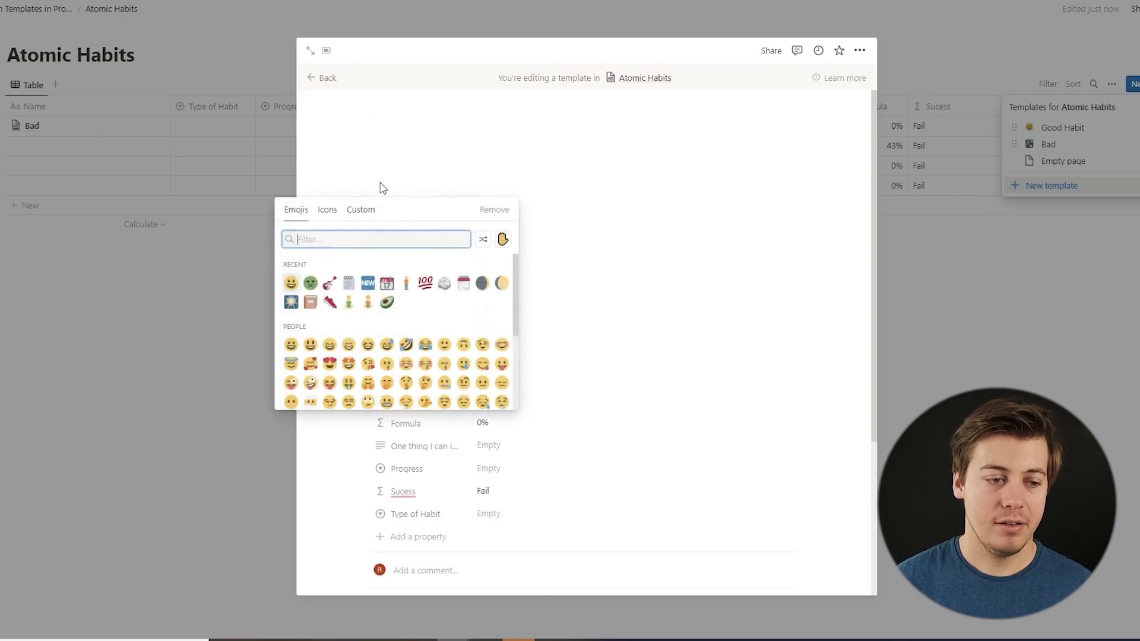
left_click(311, 284)
Paste the Identity callout, table and four toggles into the Bad template without syncing.
scroll(529, 297, "down", 3)
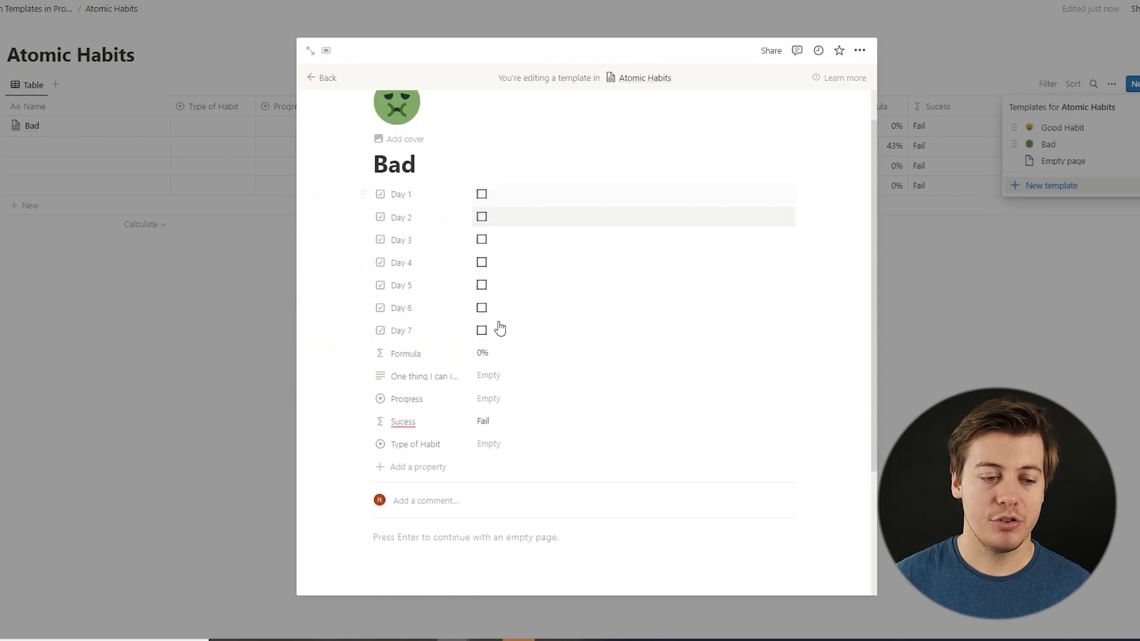
left_click(438, 397)
type("Identity OBJECTIVE\tACCOUNTABILITY\tCONSEQUENCE")
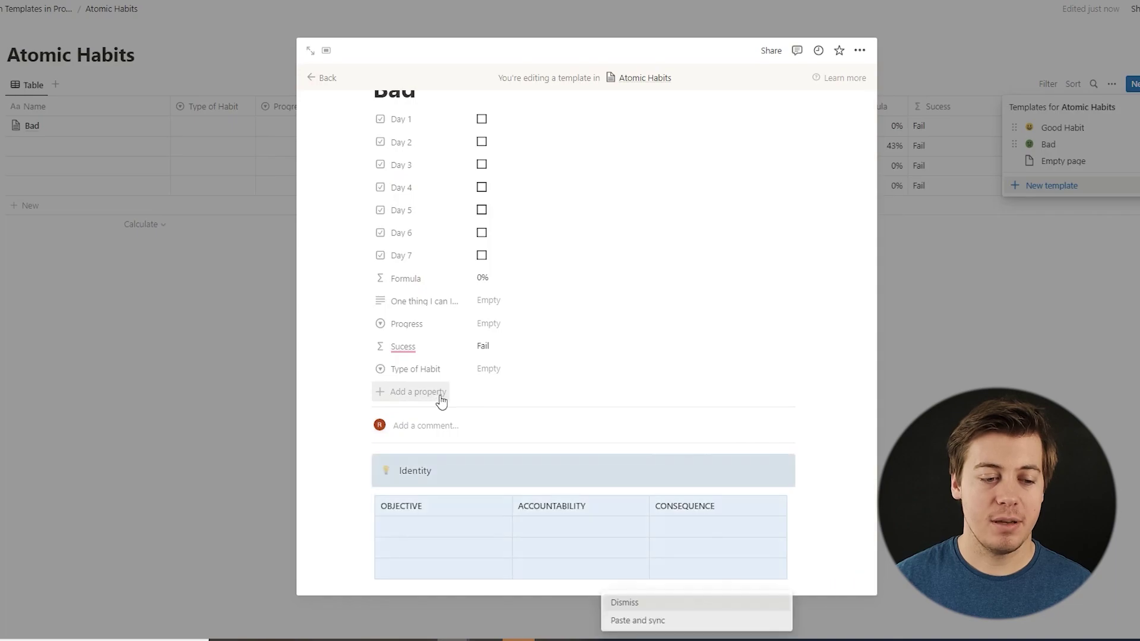
left_click(810, 501)
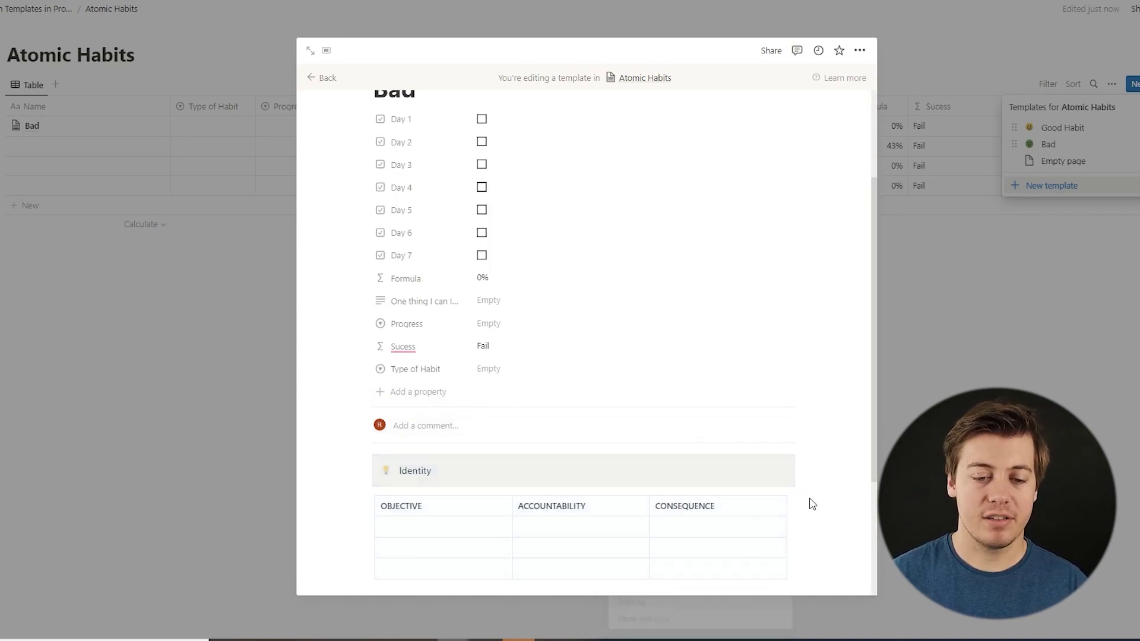
scroll(581, 486, "down", 3)
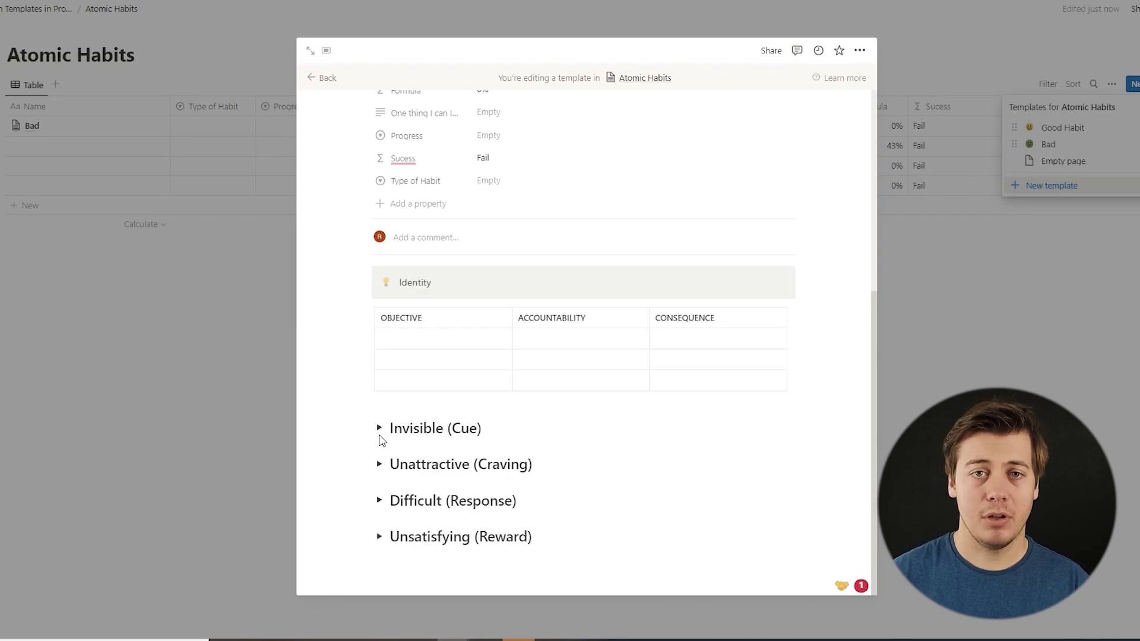
Expand the Invisible (Cue), Unattractive (Craving), Difficult (Response) and Unsatisfying (Reward) toggles.
left_click(379, 428)
scroll(382, 440, "down", 1)
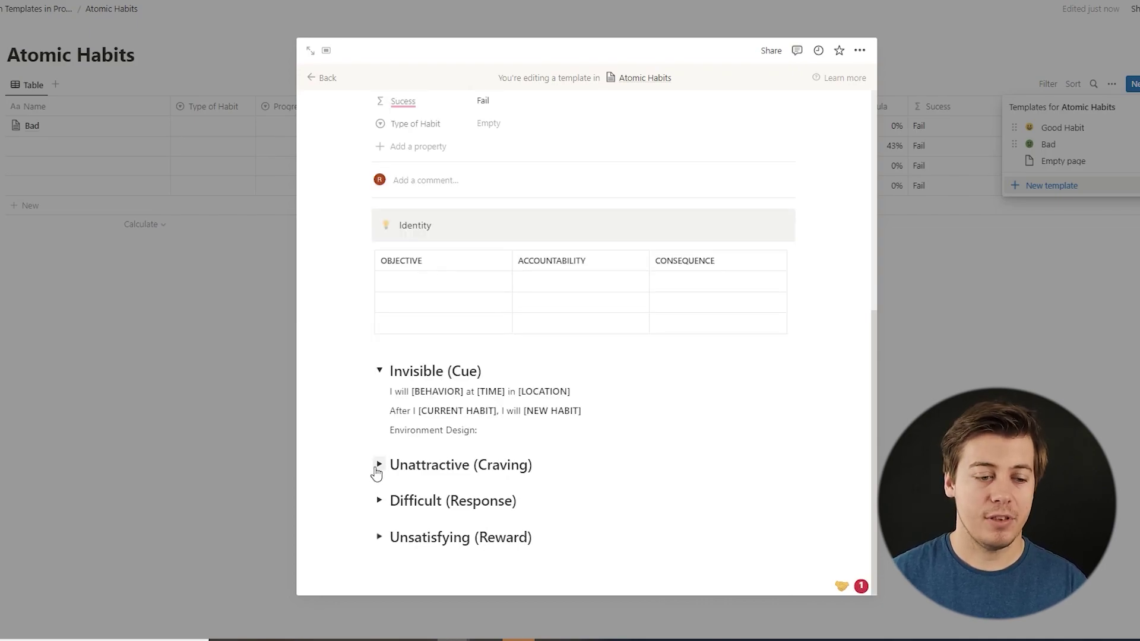
left_click(379, 464)
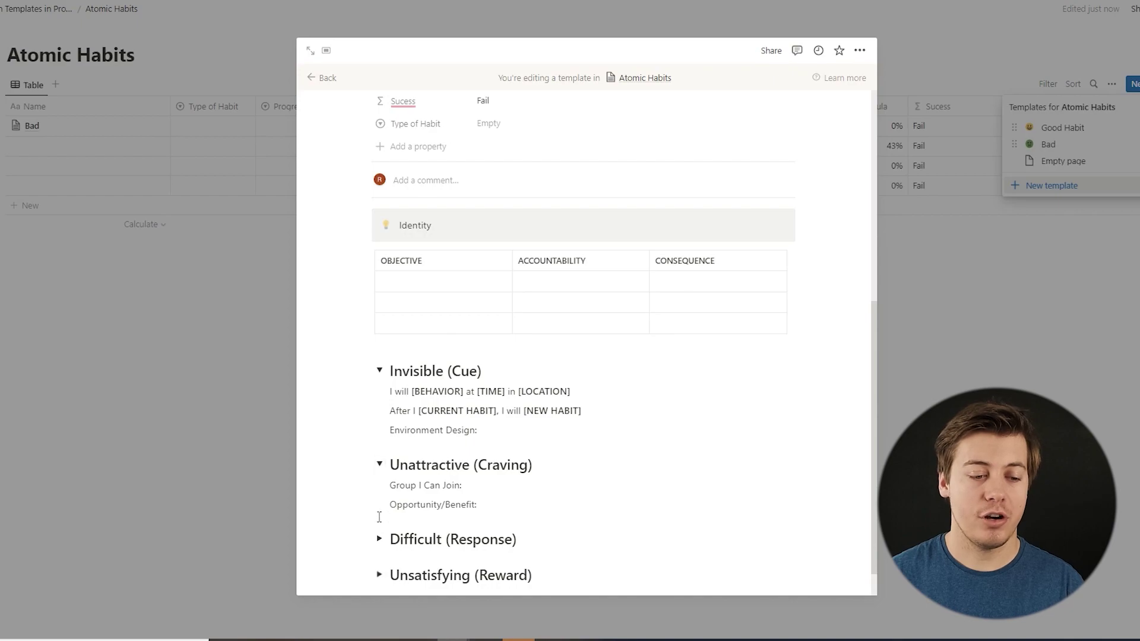
left_click(379, 540)
scroll(507, 503, "down", 1)
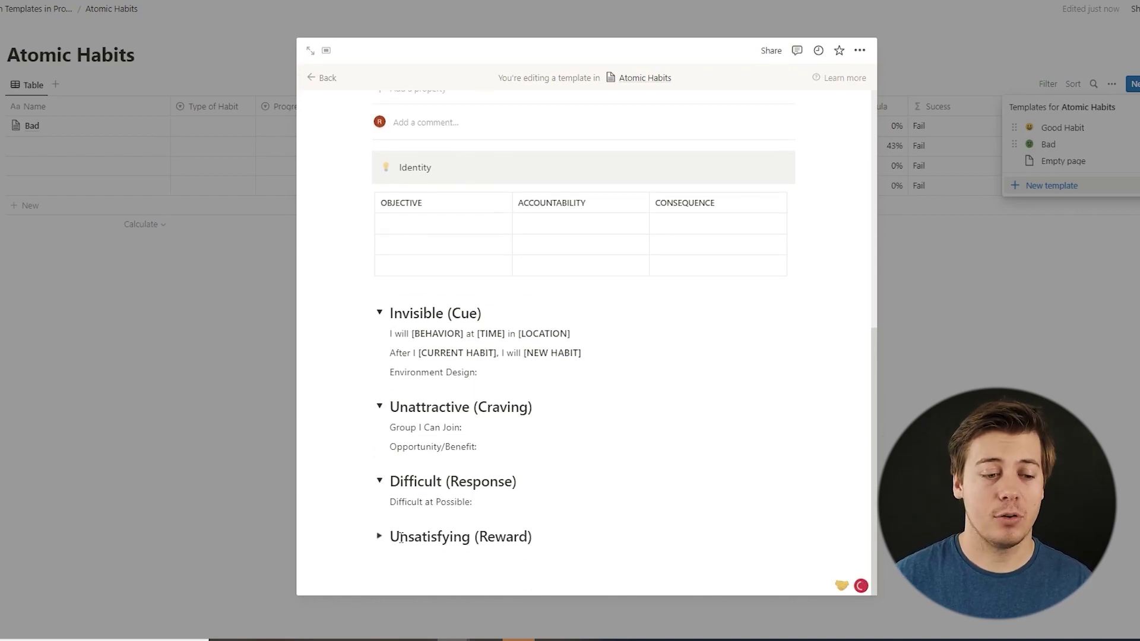
left_click(379, 539)
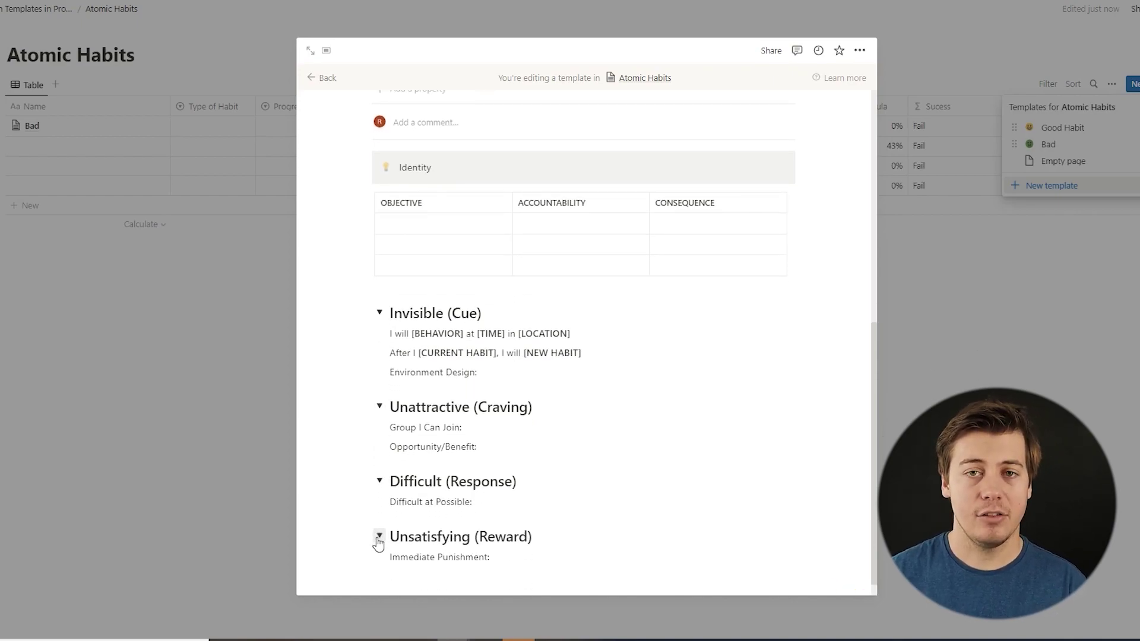